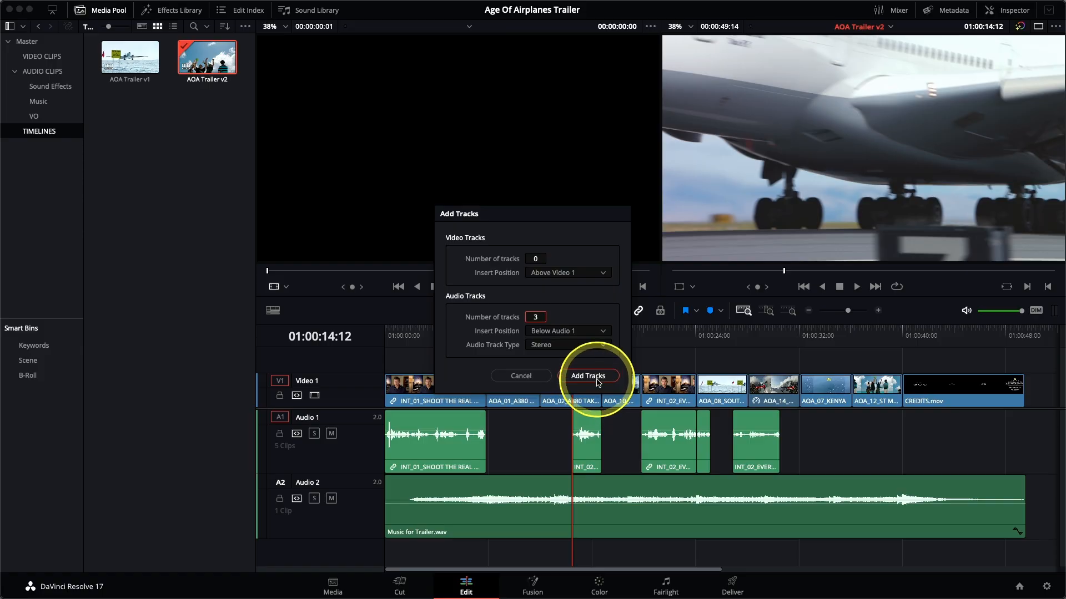
# Add three stereo audio tracks below Audio 1 and no video tracks.
pyautogui.click(589, 376)
pyautogui.scroll(-5, 577, 515)
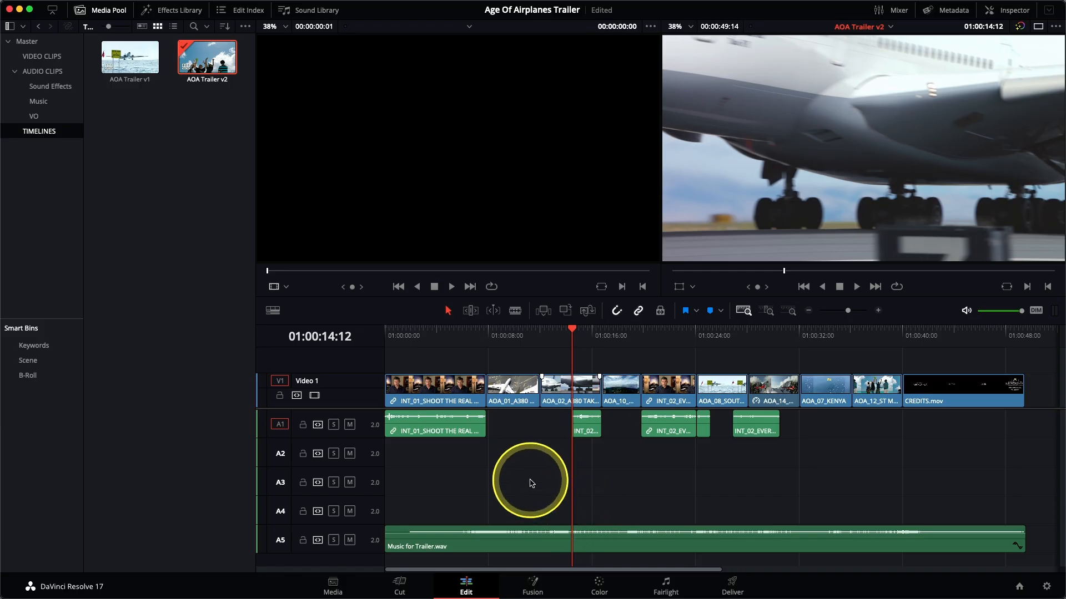
pyautogui.scroll(3, 530, 484)
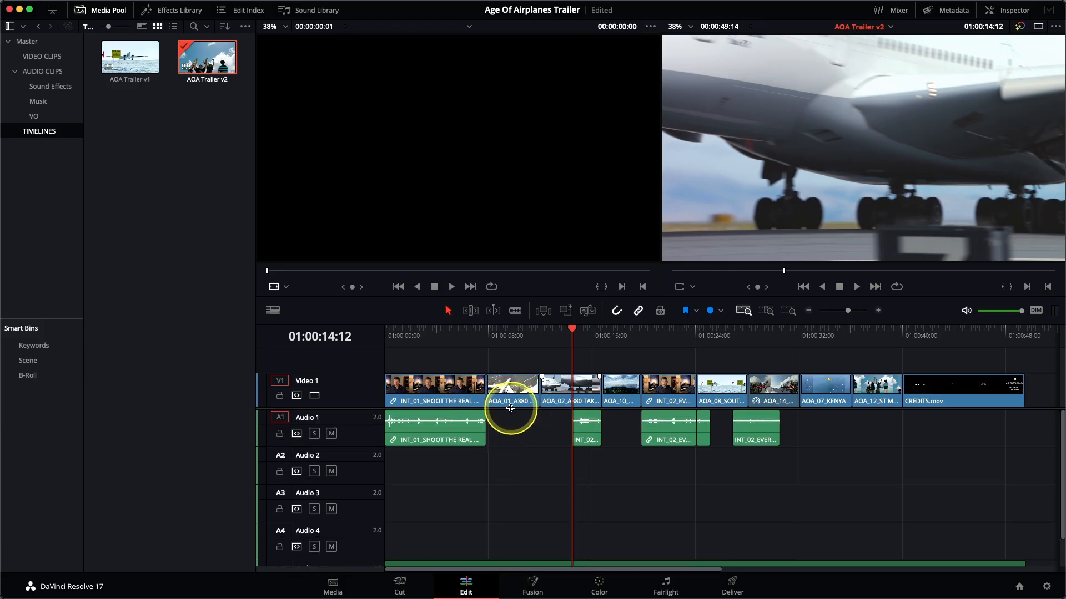
pyautogui.scroll(-2, 511, 408)
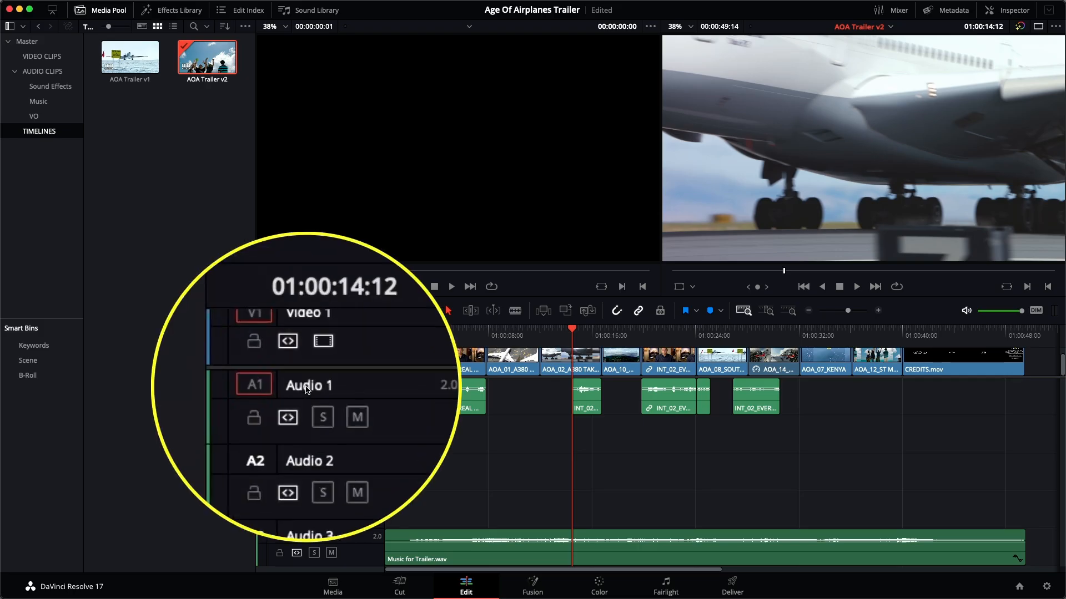
# Rename audio tracks A1 to A5 as SYNC, VO, SFX, SFX and Music, in that order.
pyautogui.doubleClick(307, 386)
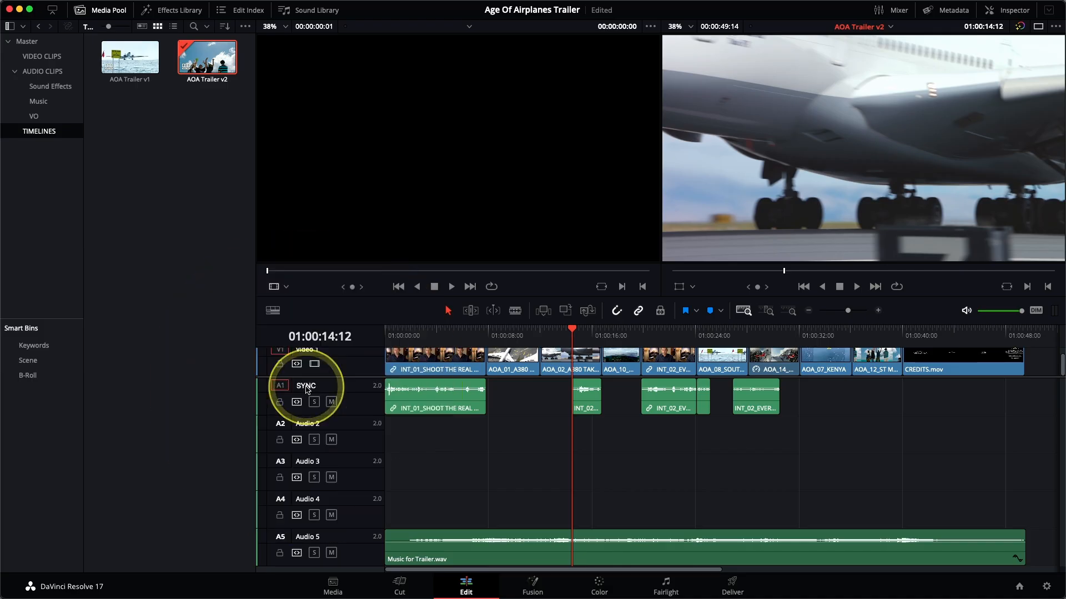
pyautogui.doubleClick(308, 424)
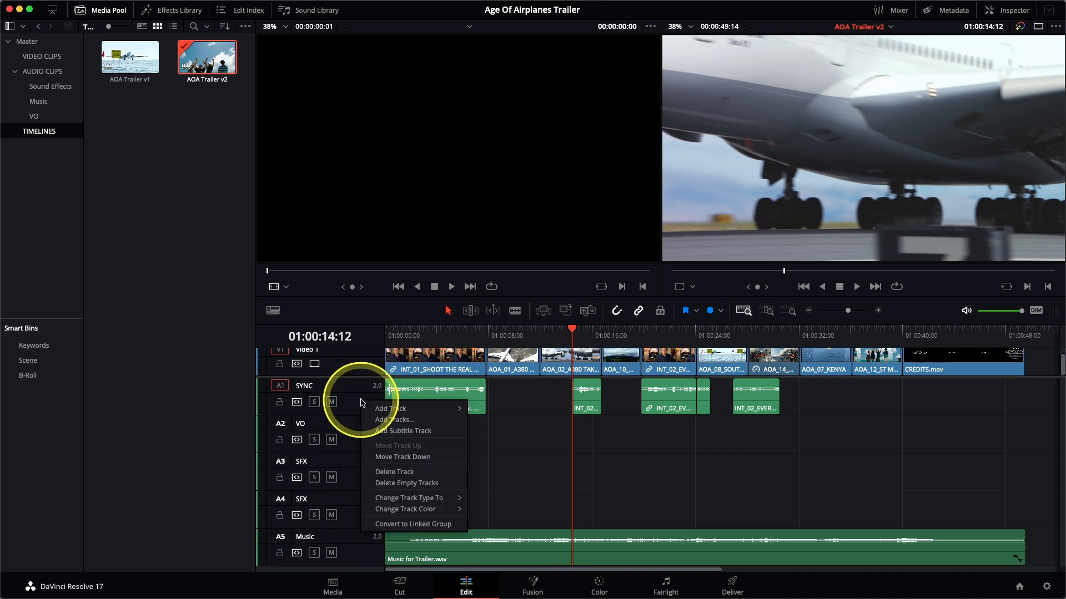
# Set the track color of SYNC to Lime and of VO to Teal.
pyautogui.moveTo(387, 508)
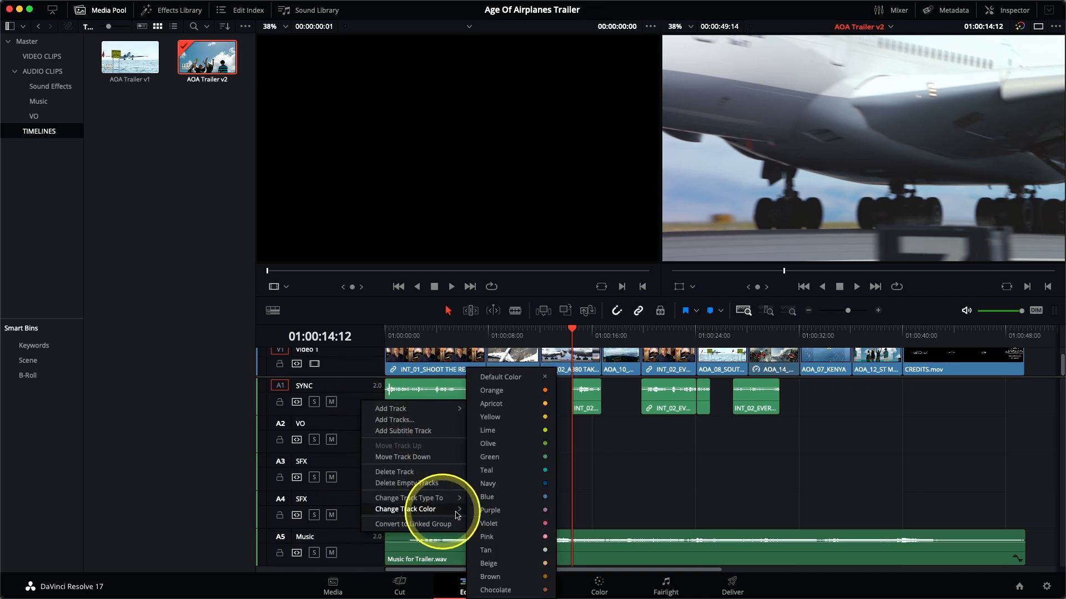
pyautogui.click(510, 437)
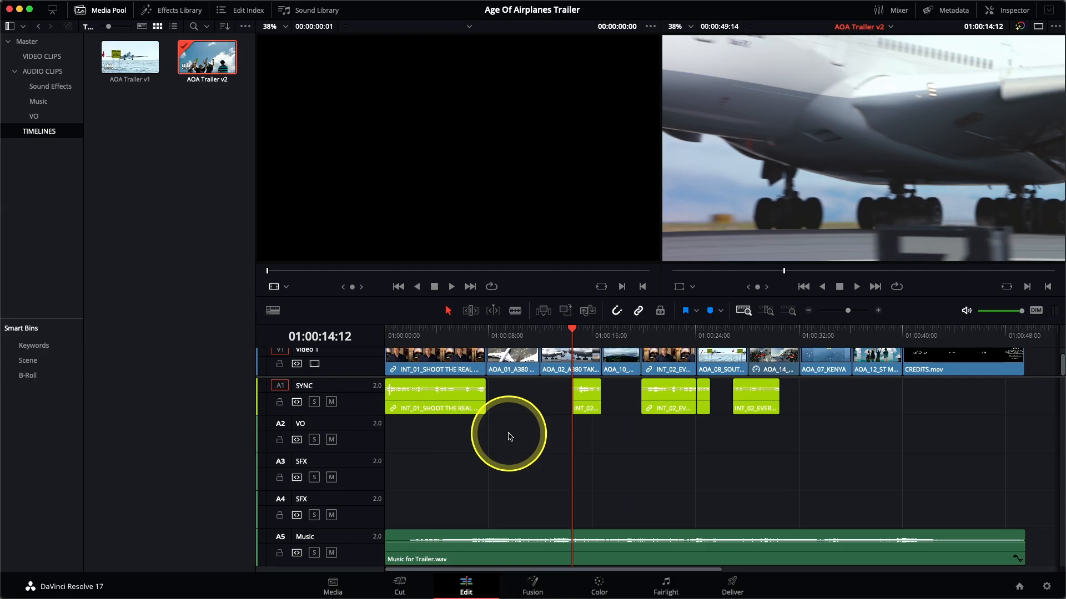
pyautogui.rightClick(372, 439)
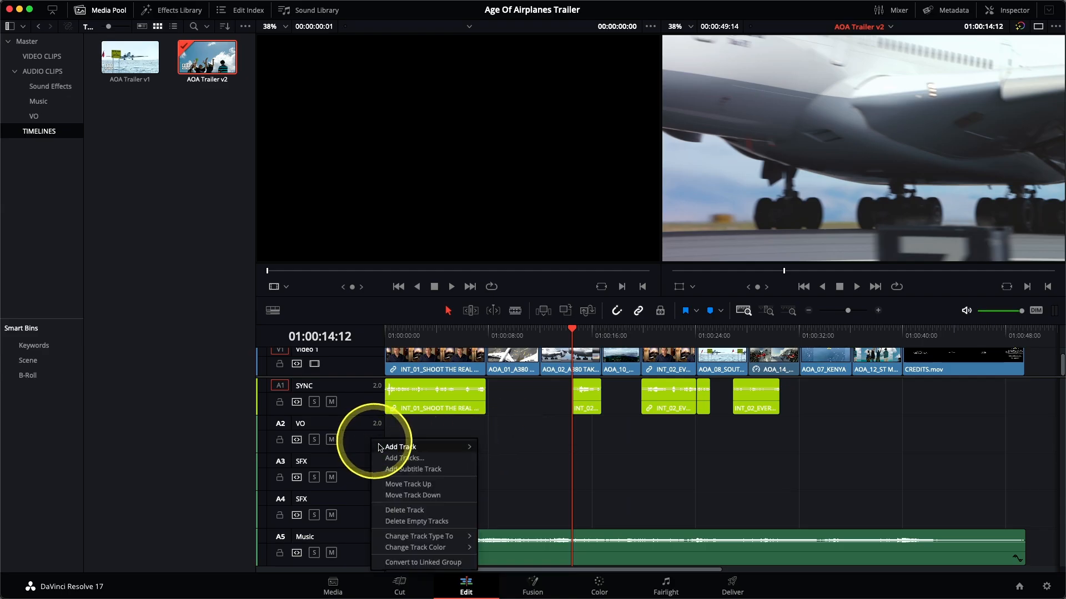
pyautogui.moveTo(417, 548)
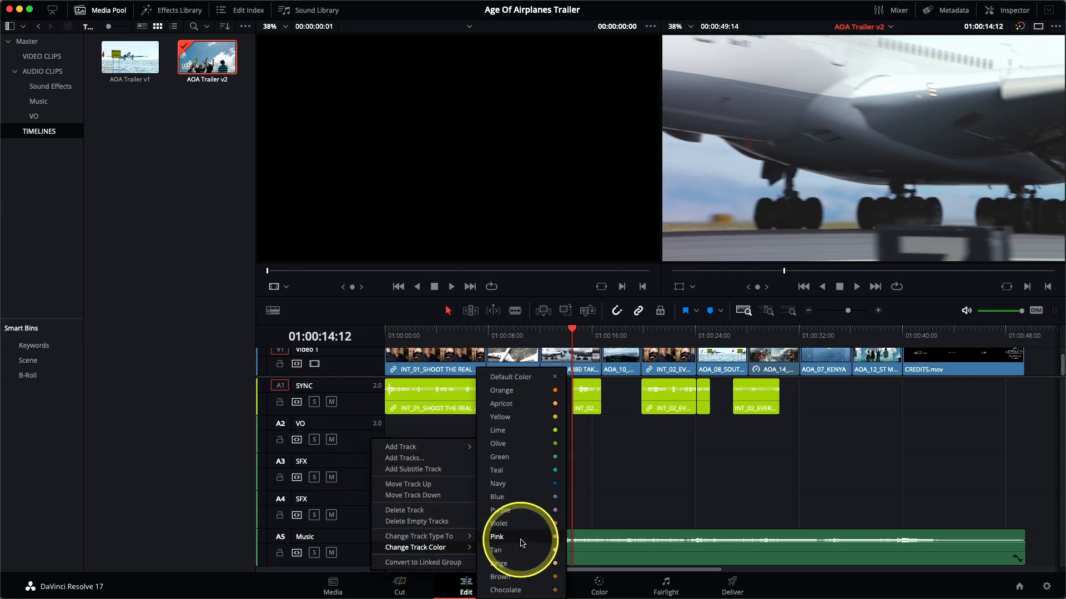
pyautogui.click(517, 475)
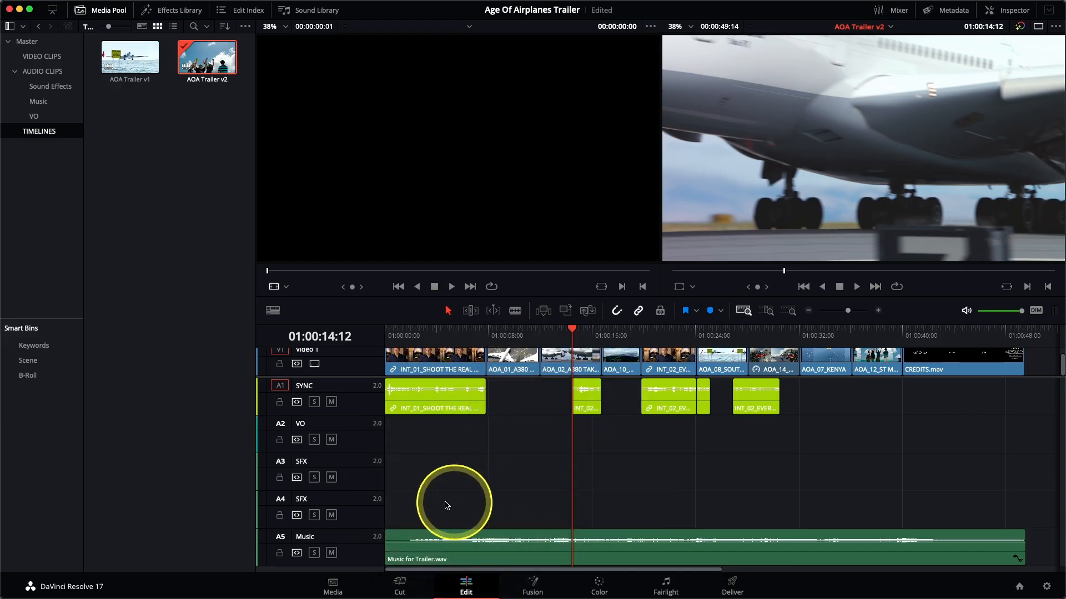
# Set the track color of both SFX tracks, A3 and A4, to Brown.
pyautogui.rightClick(358, 473)
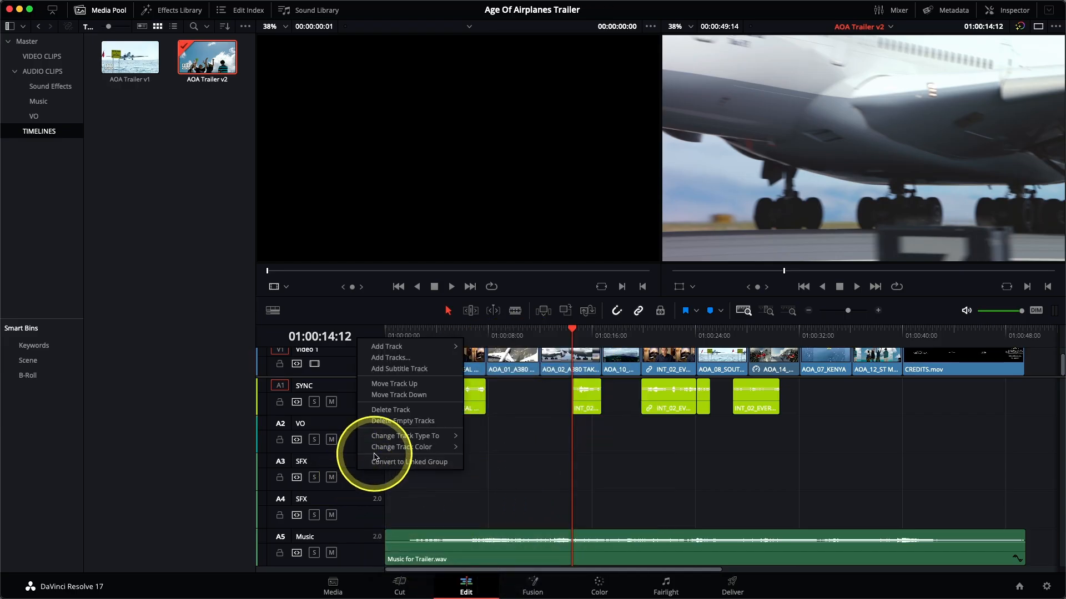
pyautogui.moveTo(405, 449)
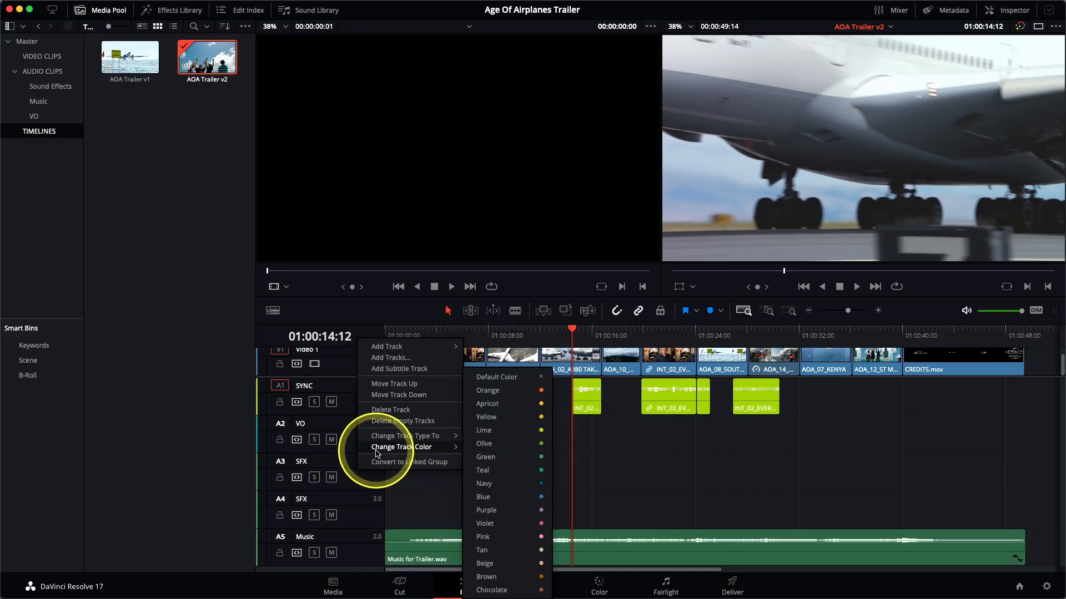
pyautogui.click(502, 577)
pyautogui.rightClick(358, 504)
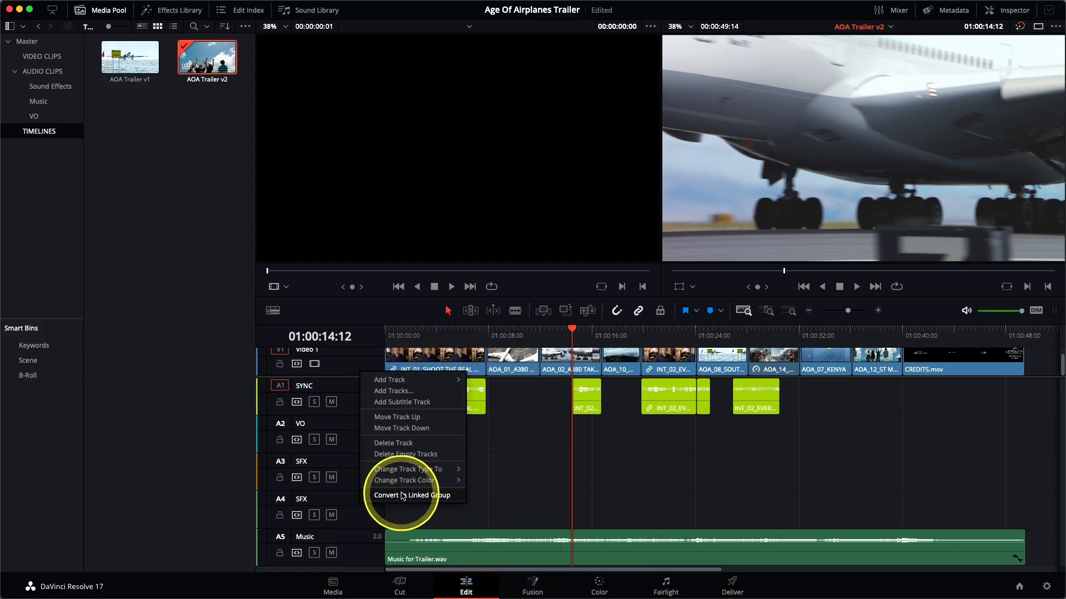
pyautogui.moveTo(422, 481)
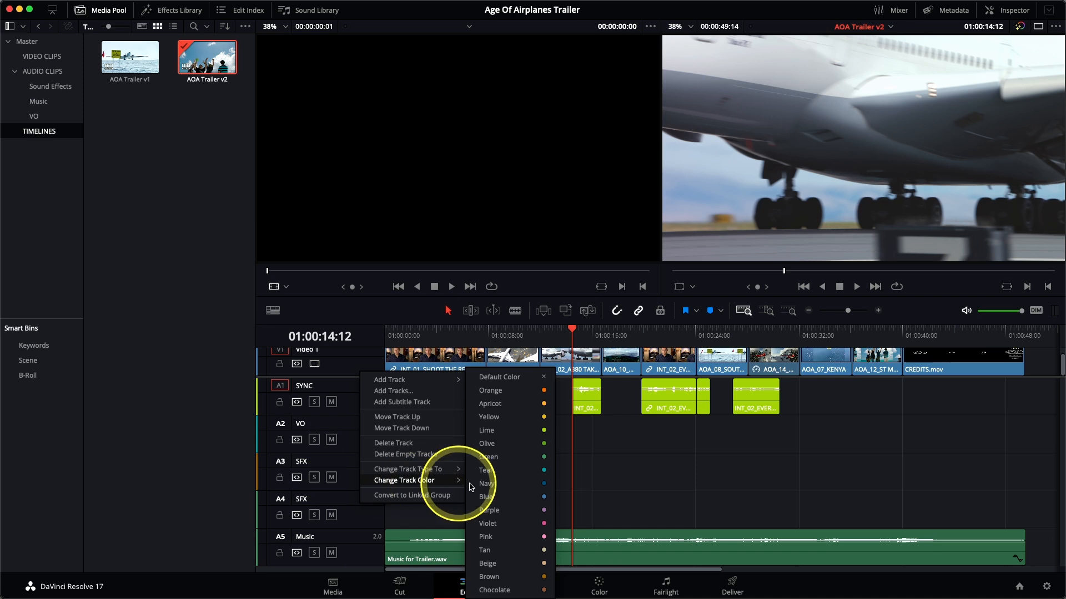
pyautogui.click(502, 565)
# Set the track color of the Music track to Olive.
pyautogui.rightClick(366, 550)
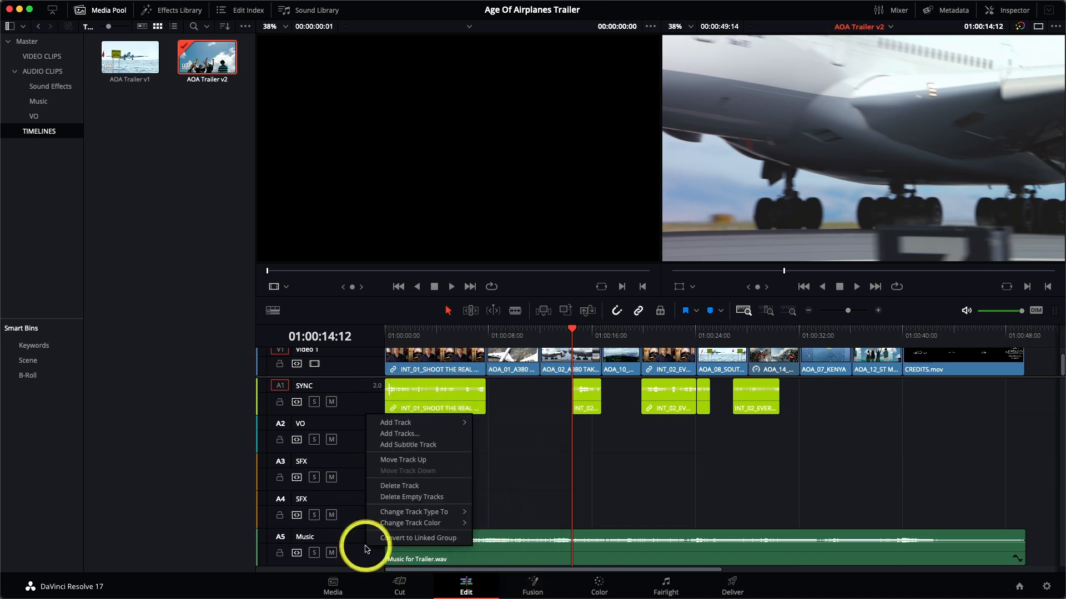
pyautogui.moveTo(423, 521)
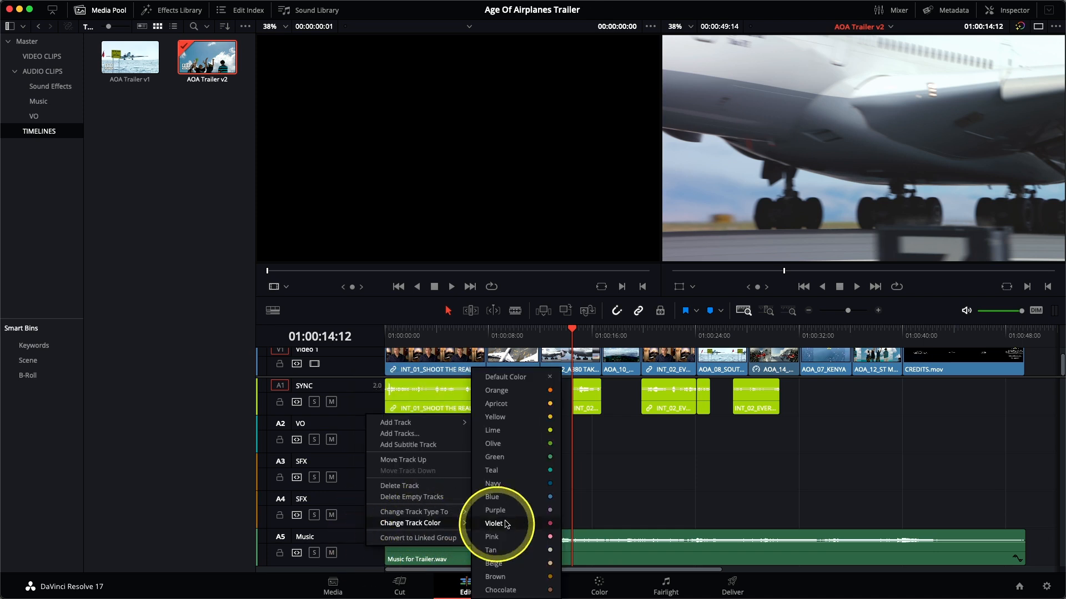
pyautogui.click(518, 449)
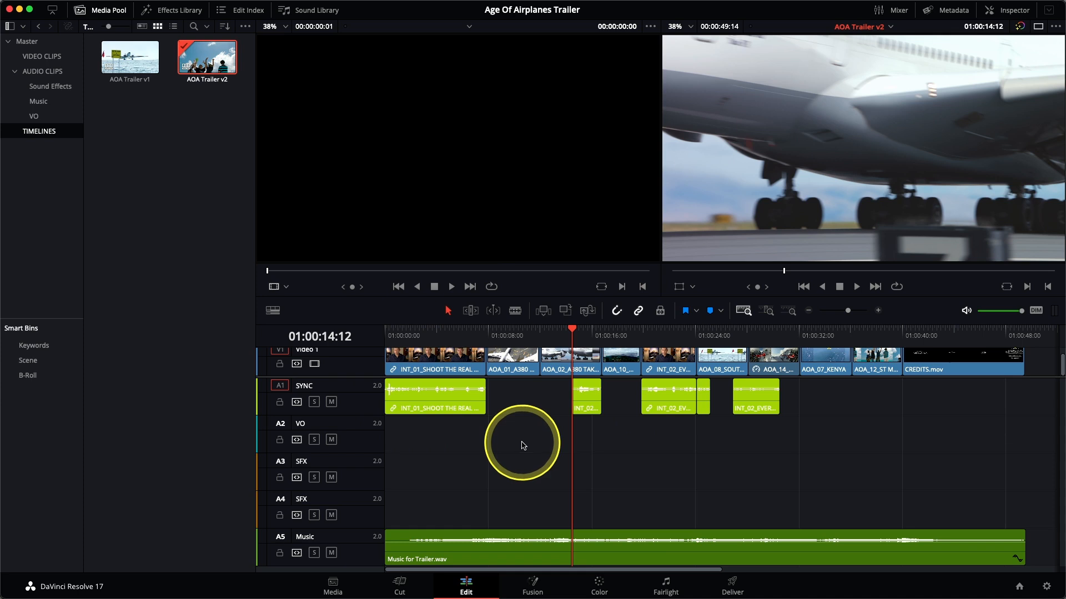
# Park the timeline playhead at 01:00:08:15 over the AOA_01_A380 clip and make the timeline area taller.
pyautogui.click(495, 332)
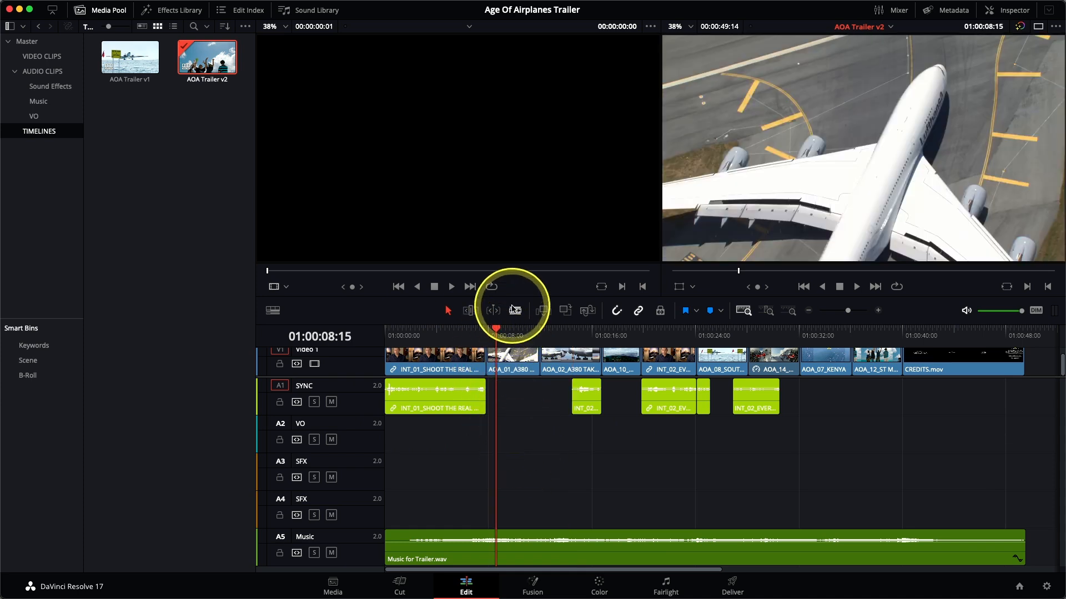
pyautogui.moveTo(510, 298); pyautogui.dragTo(507, 269)
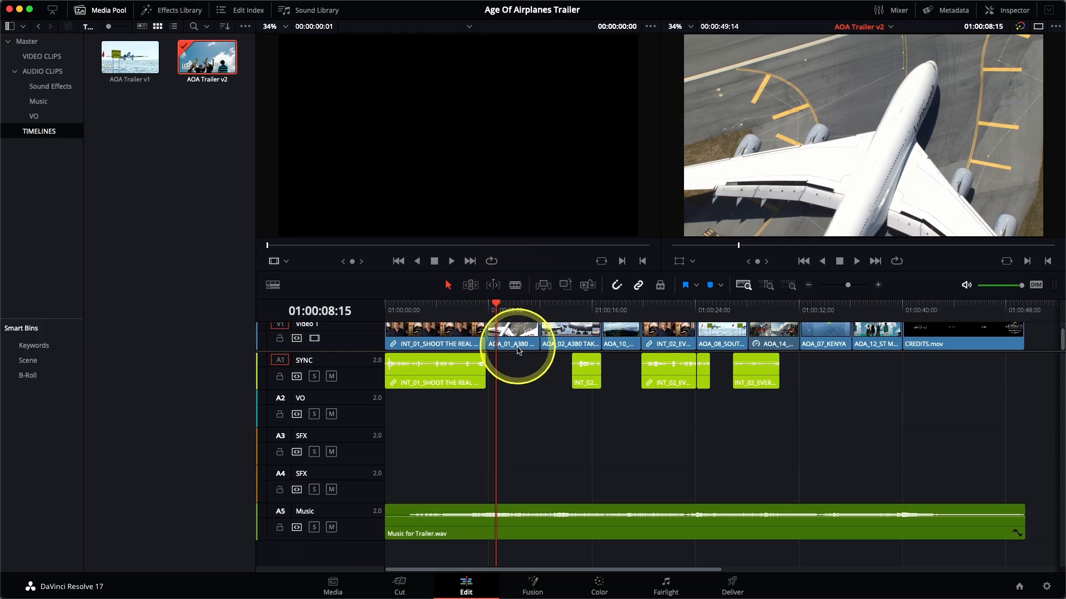
pyautogui.scroll(3, 516, 351)
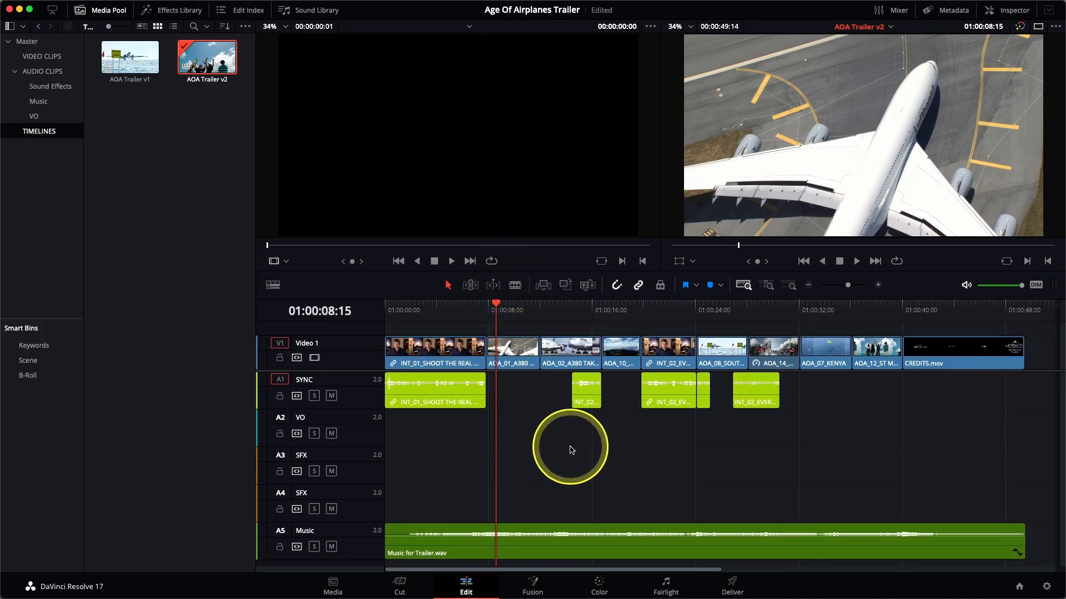
# Open HF VO 1.wav from the VO bin in the source viewer and listen to the recording.
pyautogui.click(55, 118)
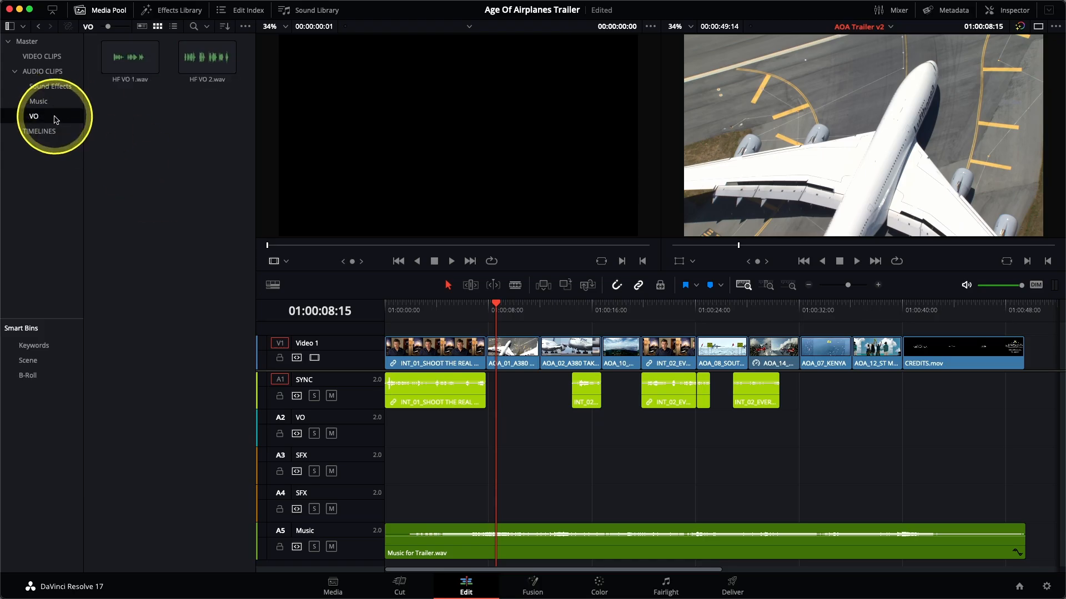
pyautogui.doubleClick(122, 71)
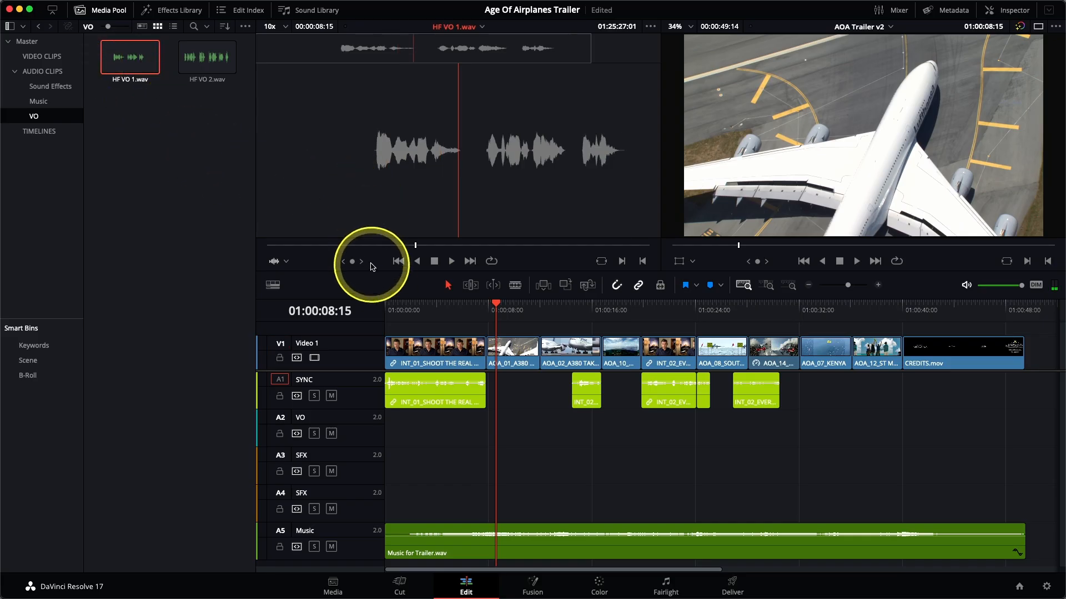
pyautogui.click(319, 245)
pyautogui.click(279, 245)
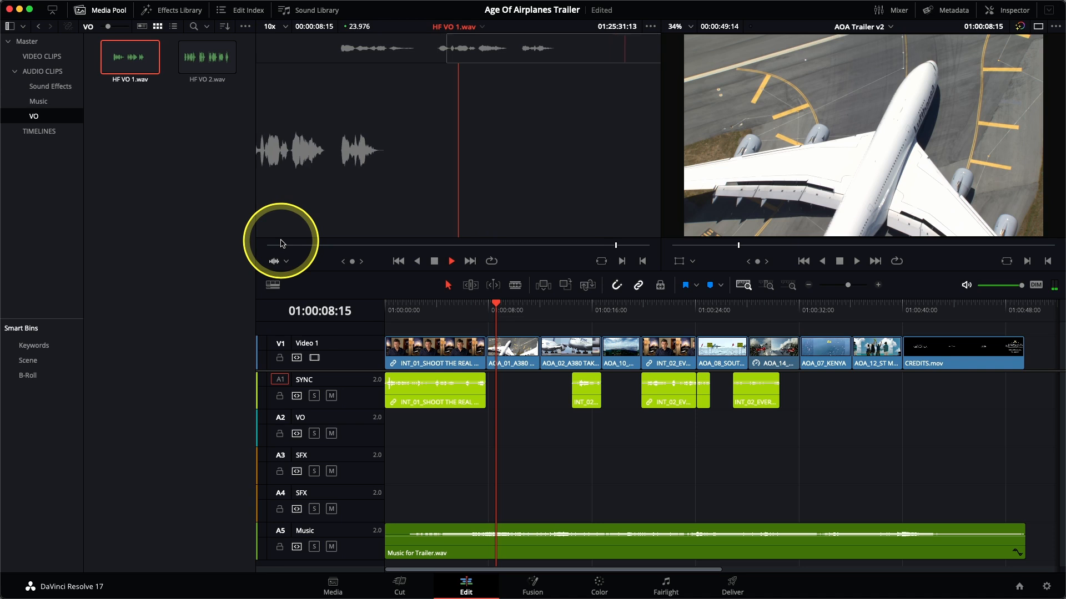
# Mark an In point at 01:25:25:11 and an Out point at 01:25:30:02 around the speech in HF VO 1.wav.
pyautogui.click(345, 57)
pyautogui.click(342, 58)
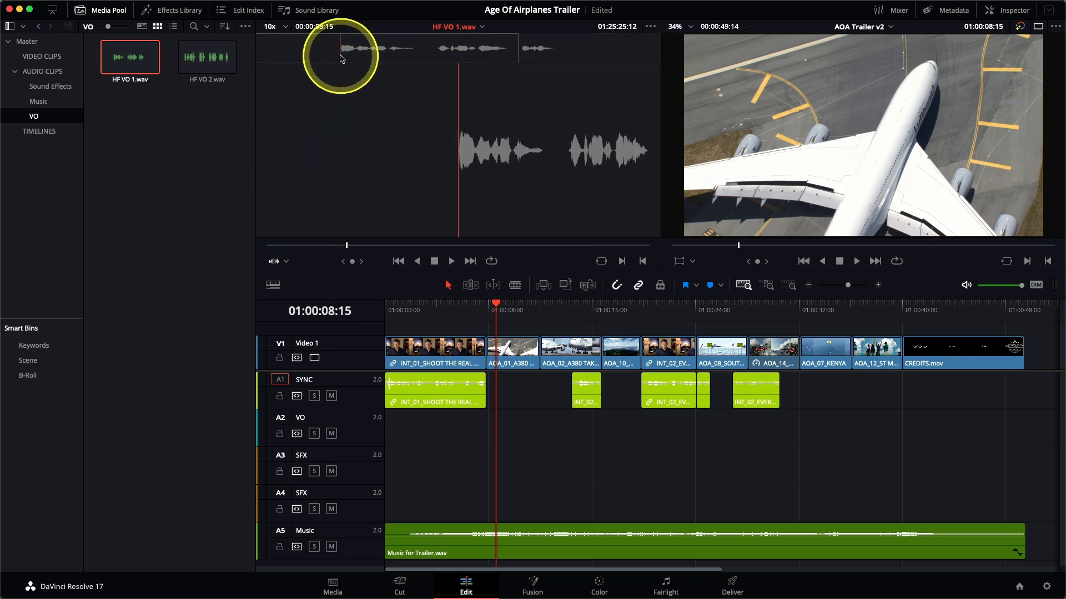
pyautogui.click(338, 59)
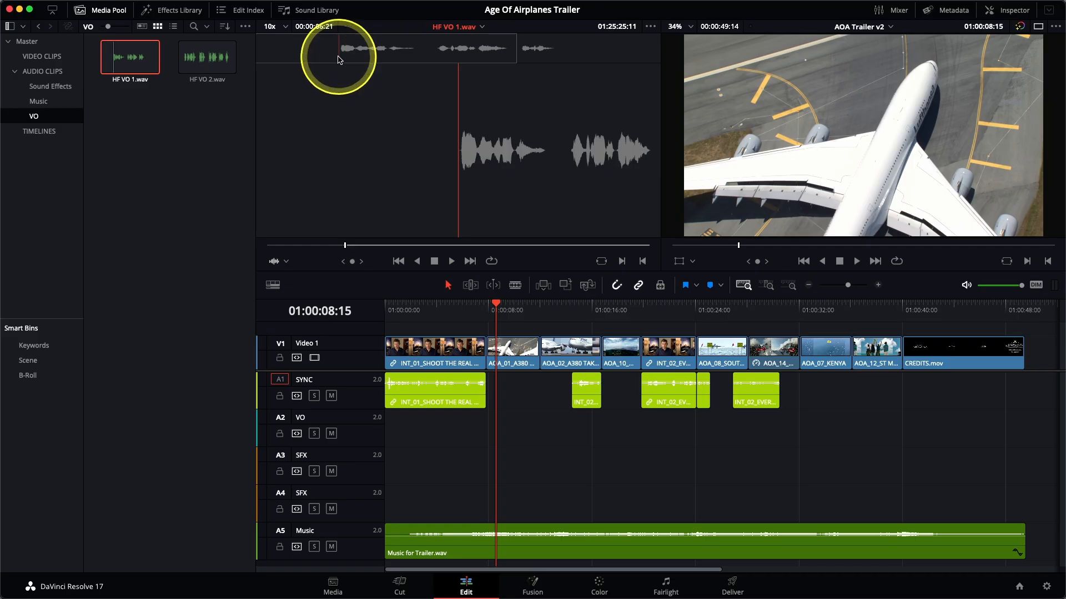
pyautogui.moveTo(338, 60); pyautogui.dragTo(556, 60)
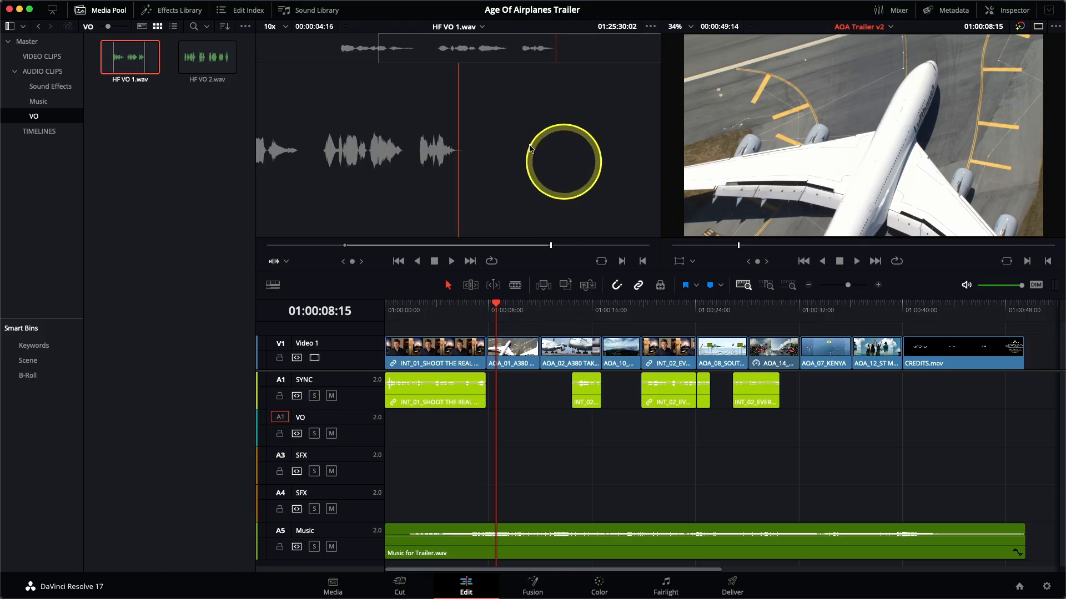
# Overwrite the marked section of HF VO 1.wav onto the VO track at 01:00:08:15, with A1 as its source audio.
pyautogui.moveTo(507, 148); pyautogui.dragTo(832, 144)
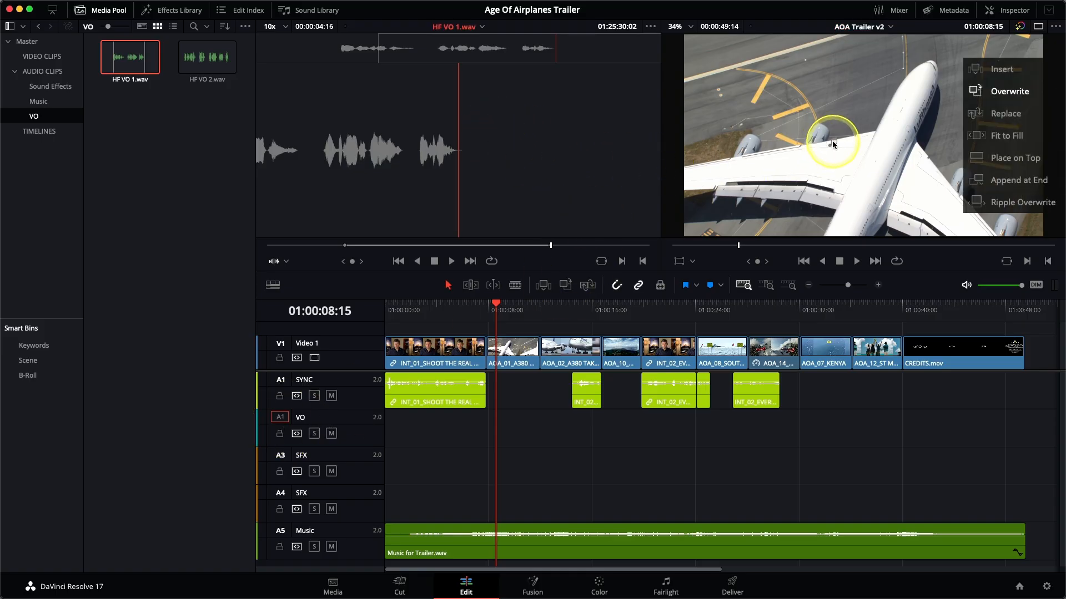
pyautogui.moveTo(832, 144); pyautogui.dragTo(591, 162)
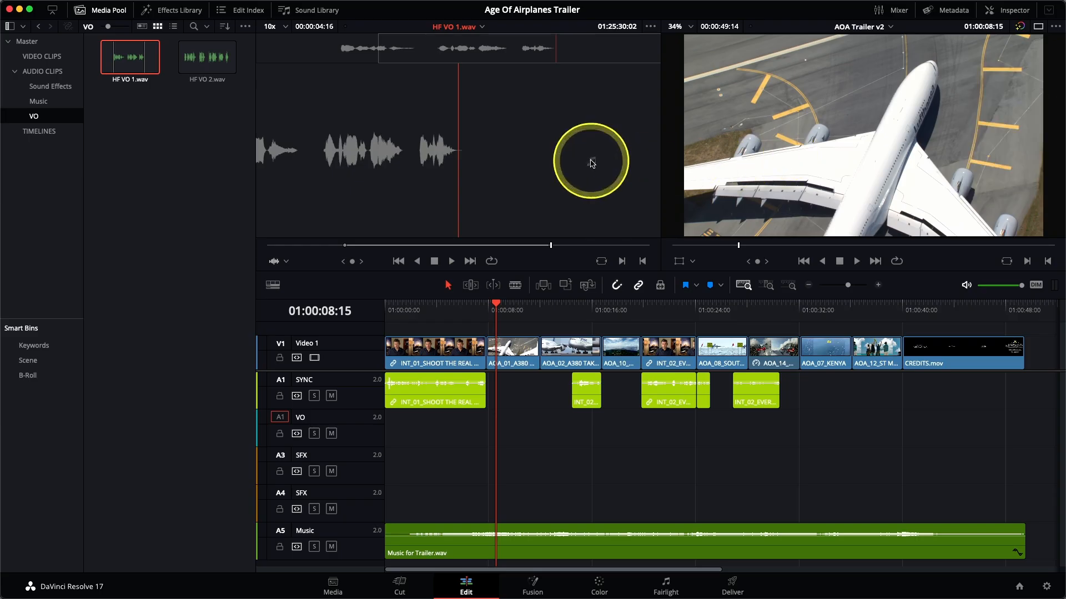
pyautogui.click(565, 287)
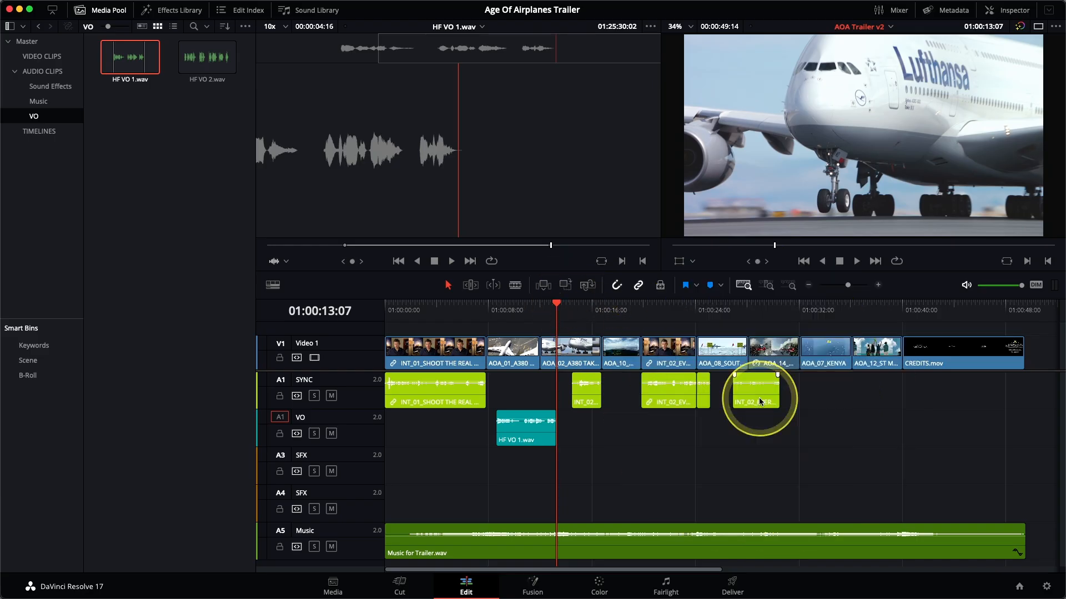
# Park the timeline playhead at 01:00:32:03 near the start of AOA_07_KENYA, and open HF VO 2.wav in the source viewer for a full listen.
pyautogui.click(797, 311)
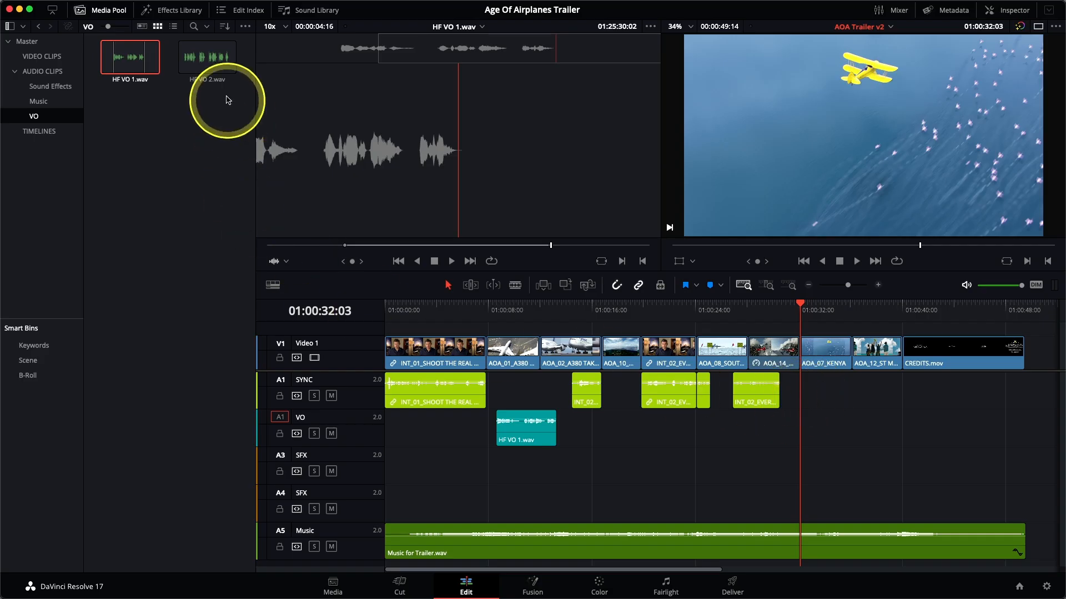
pyautogui.click(207, 60)
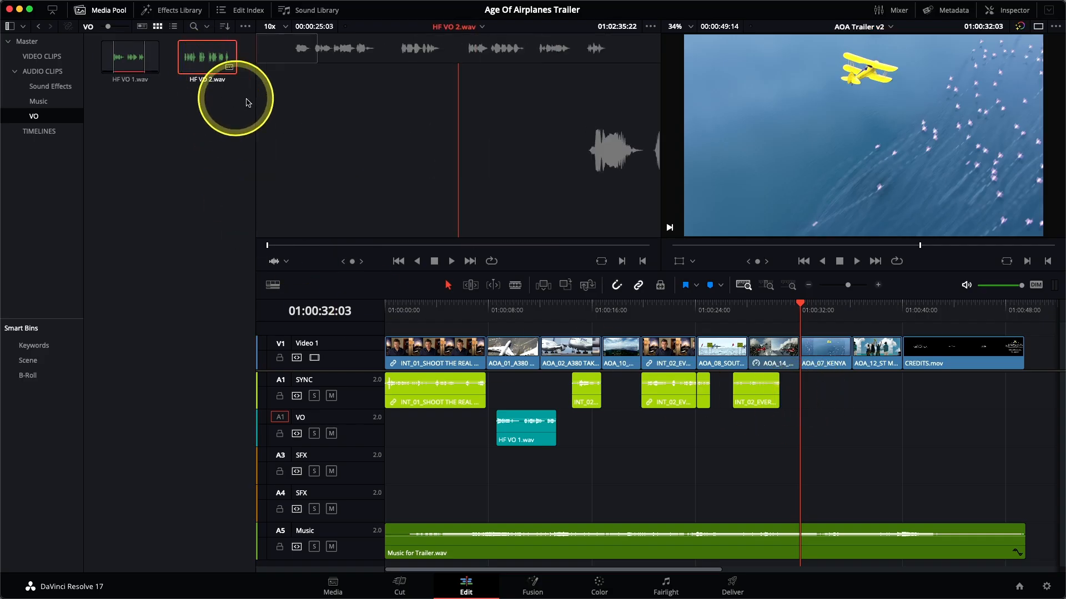
pyautogui.click(289, 58)
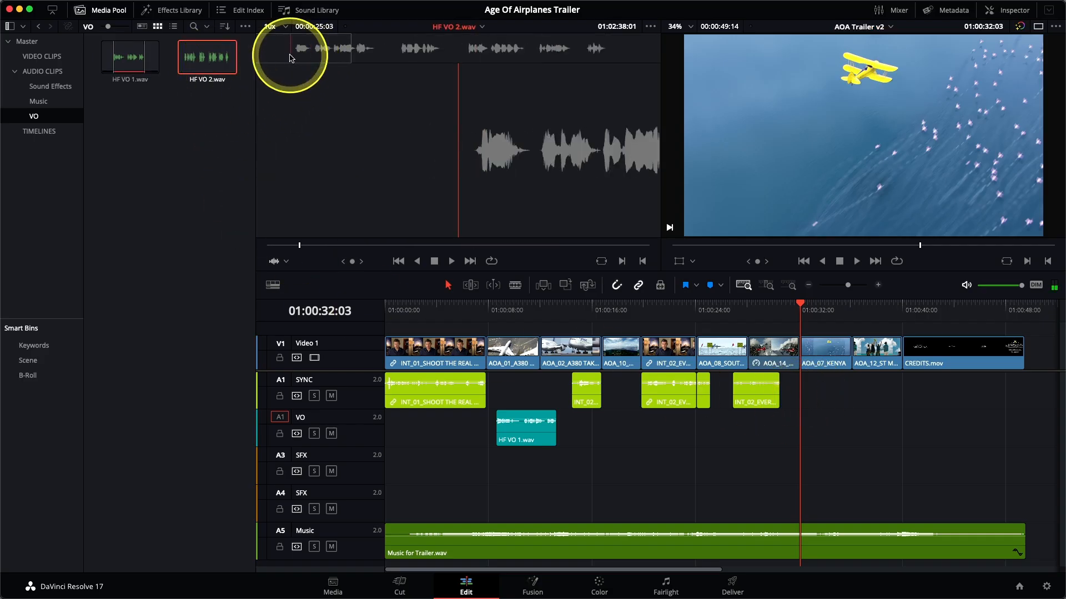
pyautogui.press('space')
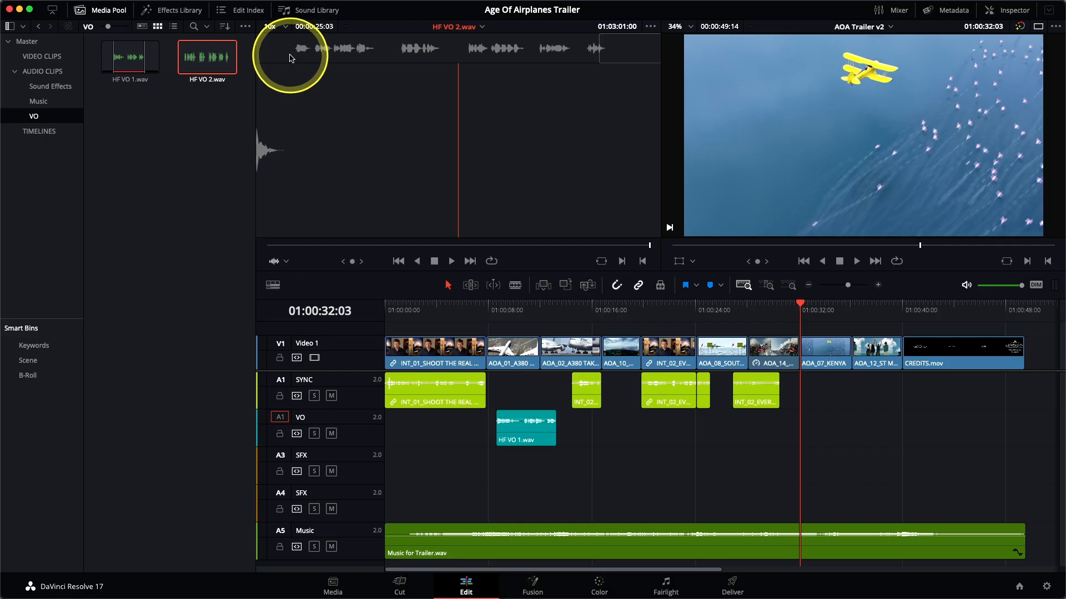
# Mark HF VO 2.wav from 01:02:39:11 to 01:02:43:15 and overwrite that section onto the VO track at 01:00:32:03.
pyautogui.click(297, 55)
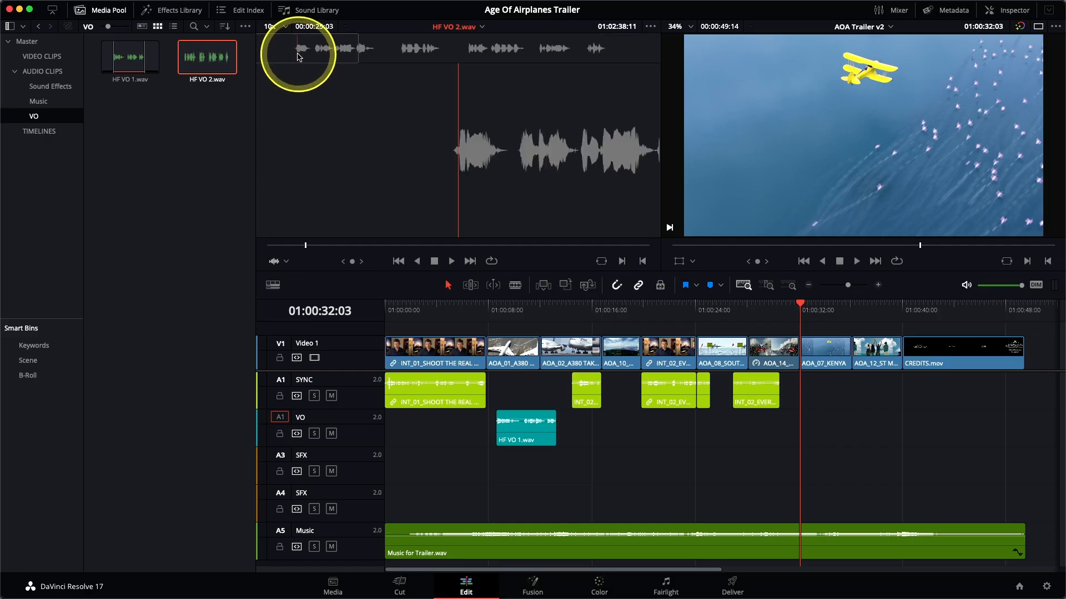
pyautogui.press('space')
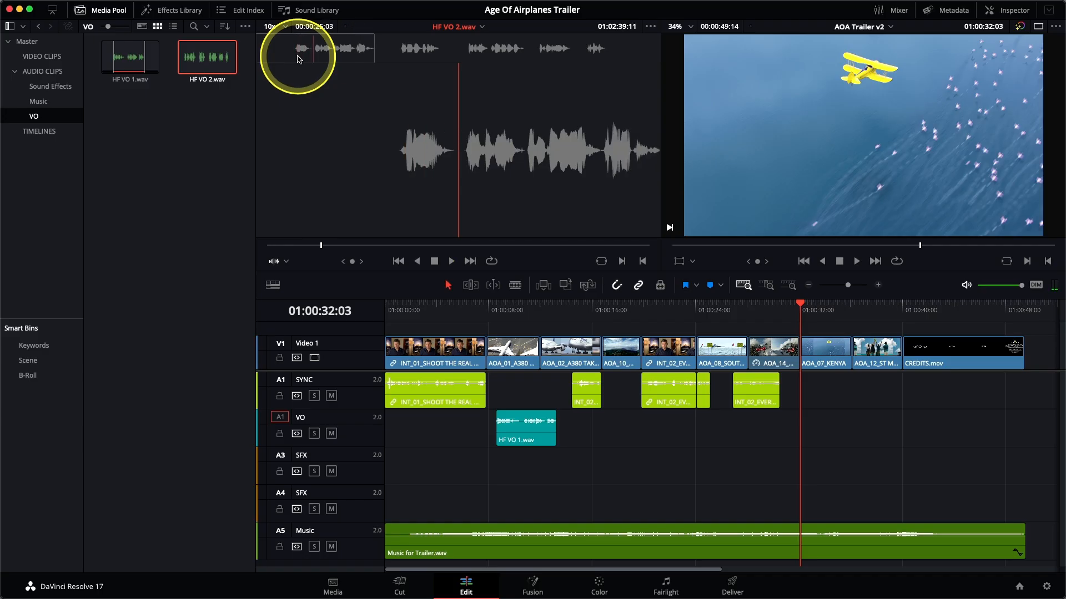
pyautogui.press('i')
pyautogui.press('space')
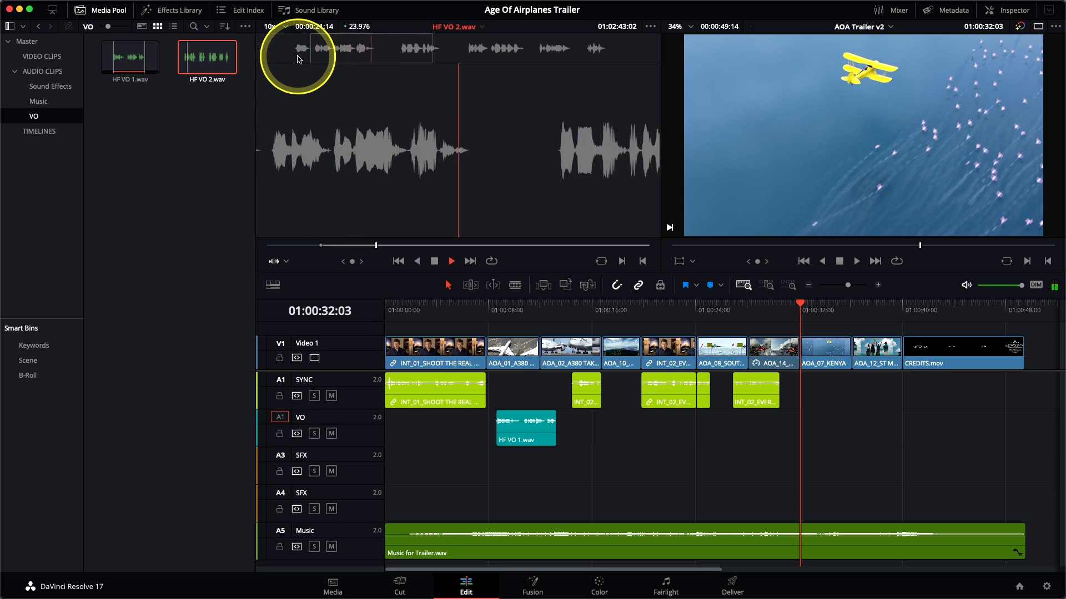
pyautogui.press('o')
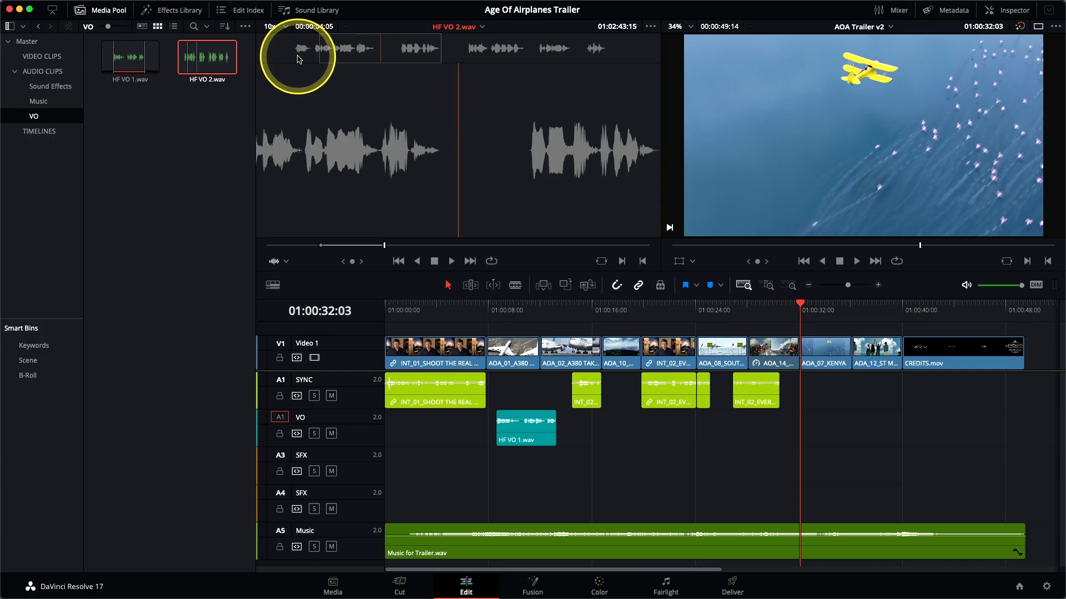
pyautogui.press('F10')
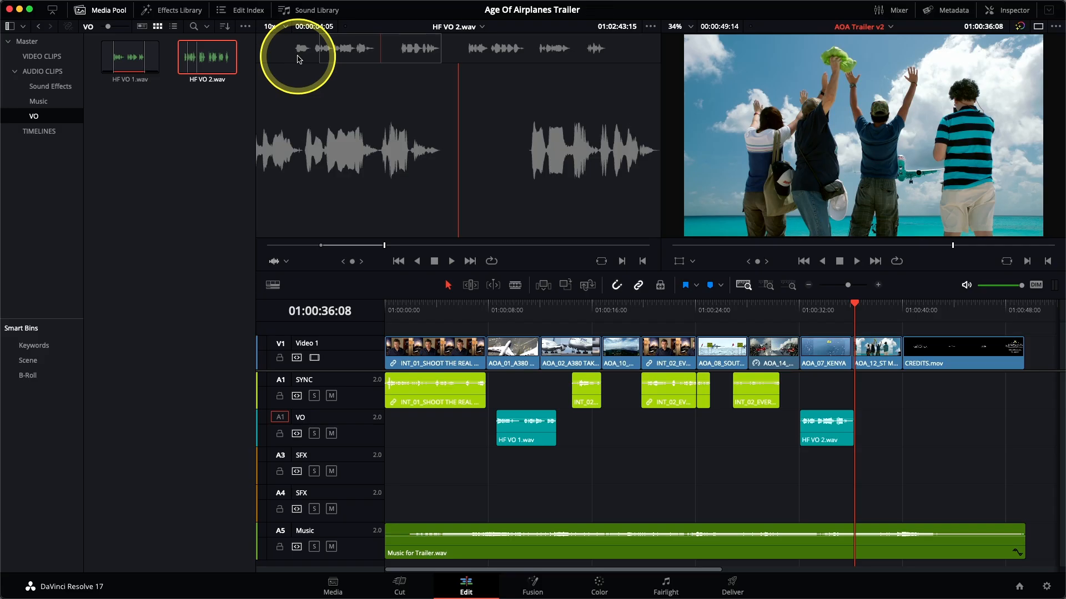
# Mark a 00:00:04:22 section of HF VO 2.wav starting at 01:02:53:06 and overwrite it onto the VO track at 01:00:36:08.
pyautogui.click(530, 53)
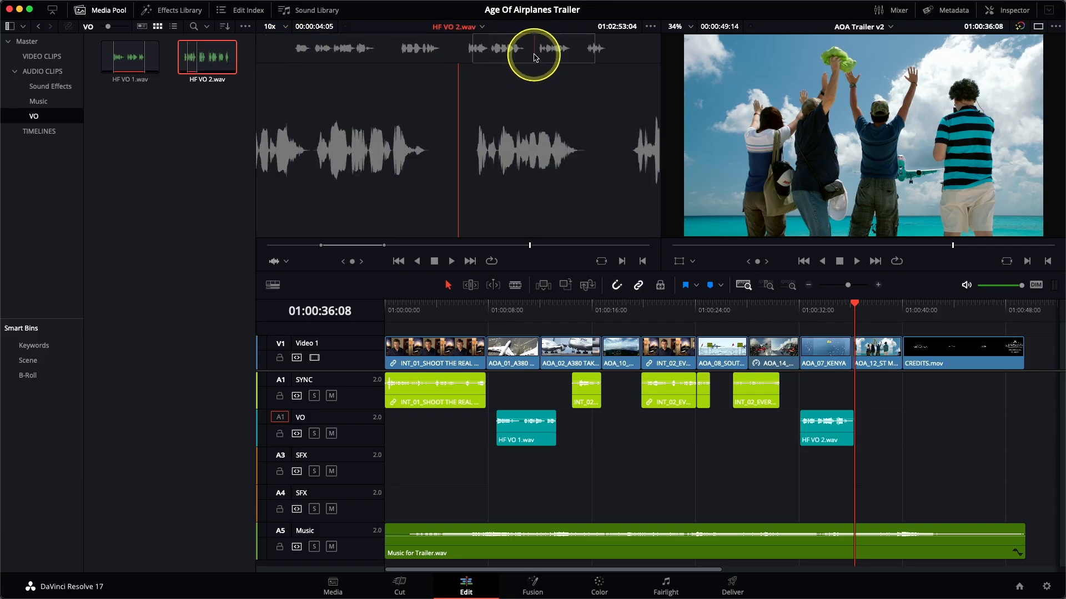
pyautogui.moveTo(536, 54); pyautogui.dragTo(536, 54)
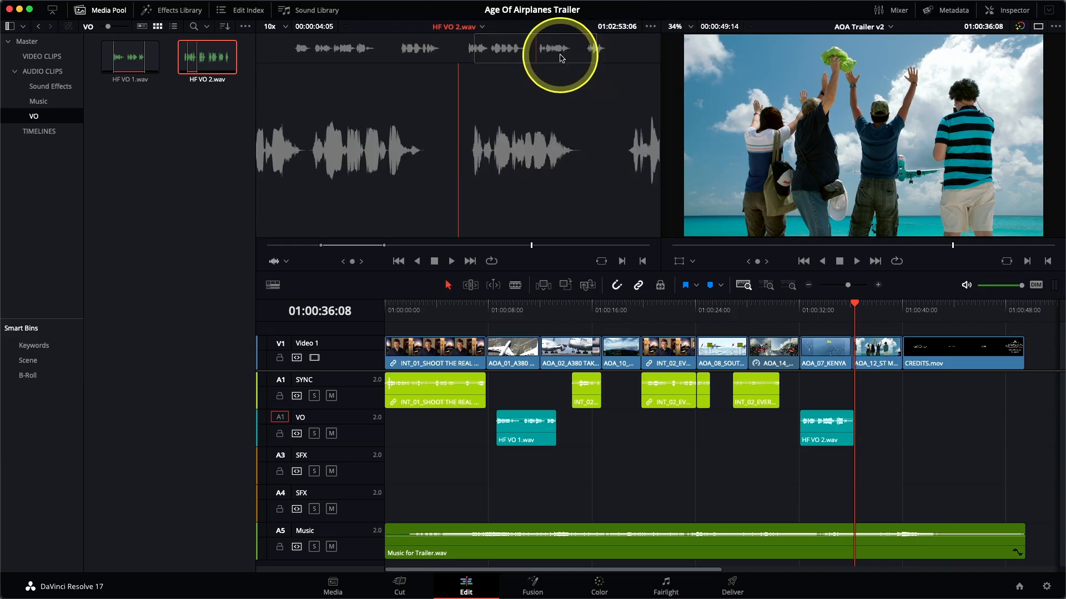
pyautogui.press('space')
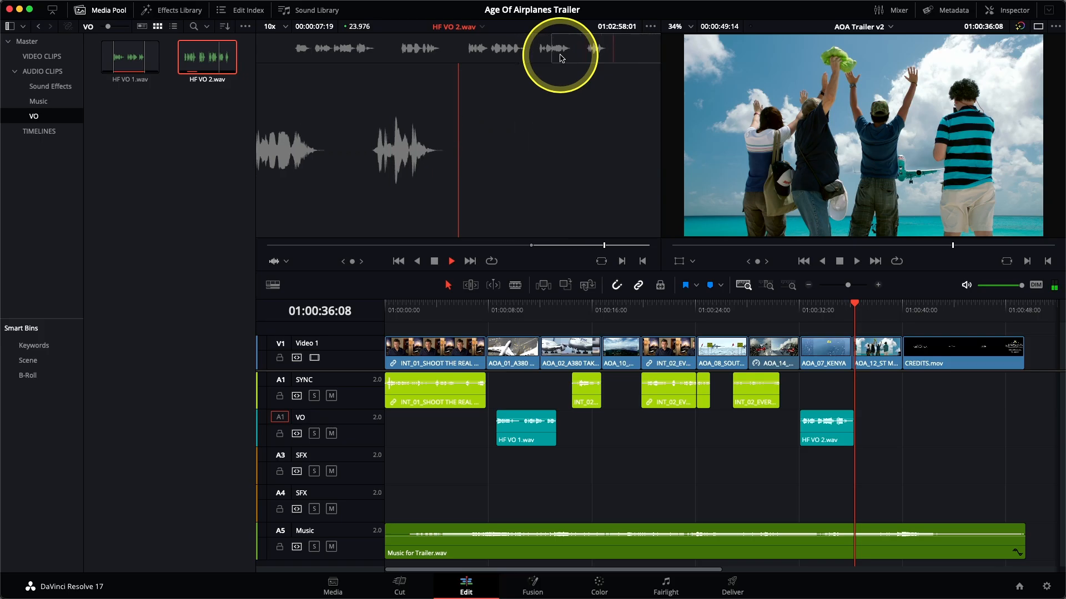
pyautogui.press('o')
pyautogui.press('space')
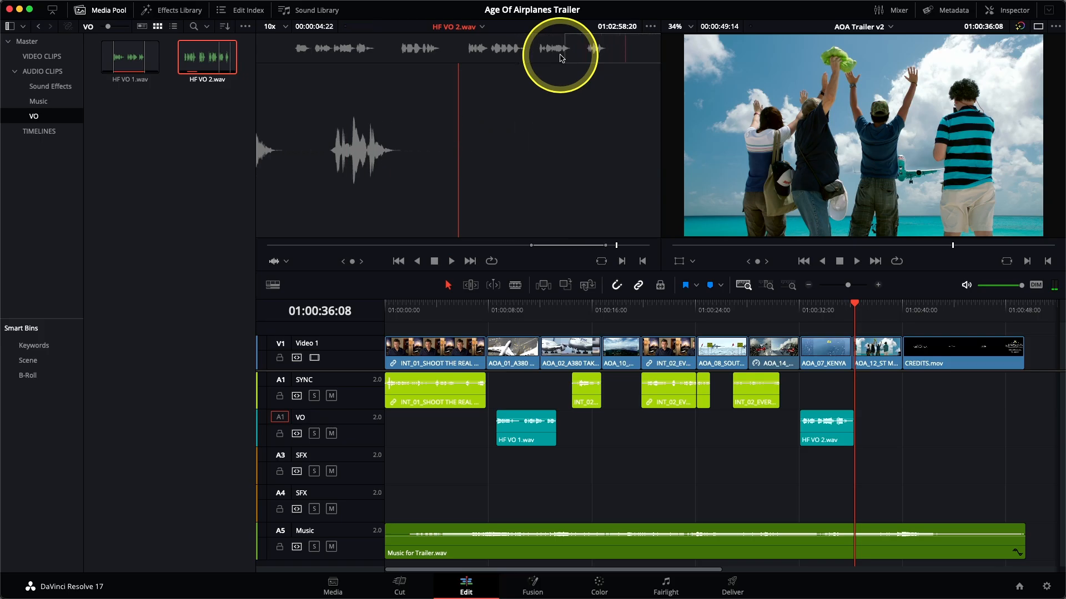
pyautogui.press('F10')
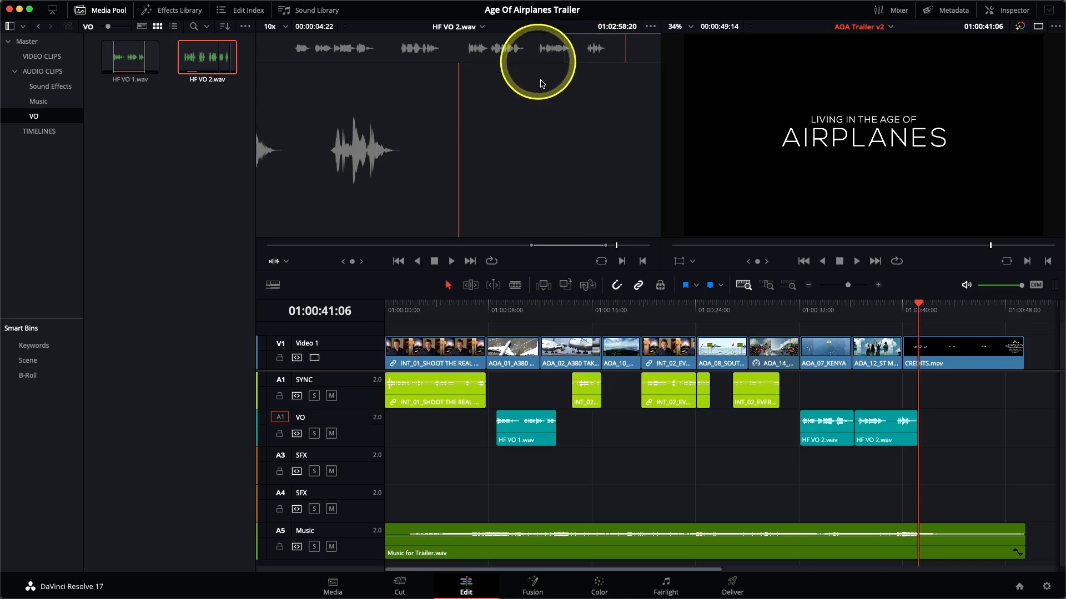
# Park the playhead at 01:00:36:03 and slide the last INT_02_EVERY SHOT clip on the SYNC track about one second earlier.
pyautogui.click(850, 314)
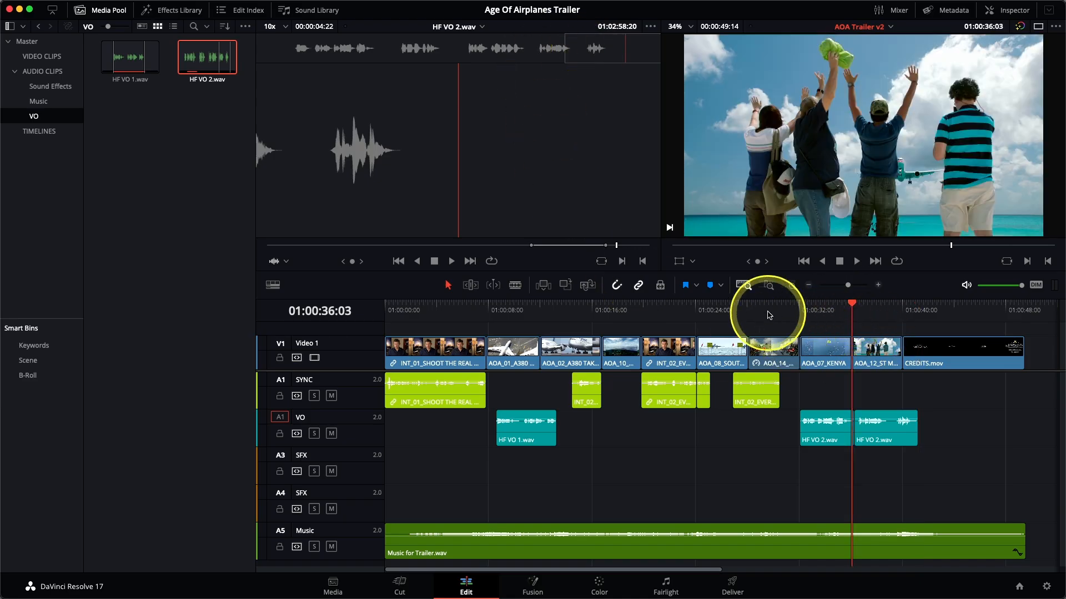
pyautogui.click(767, 286)
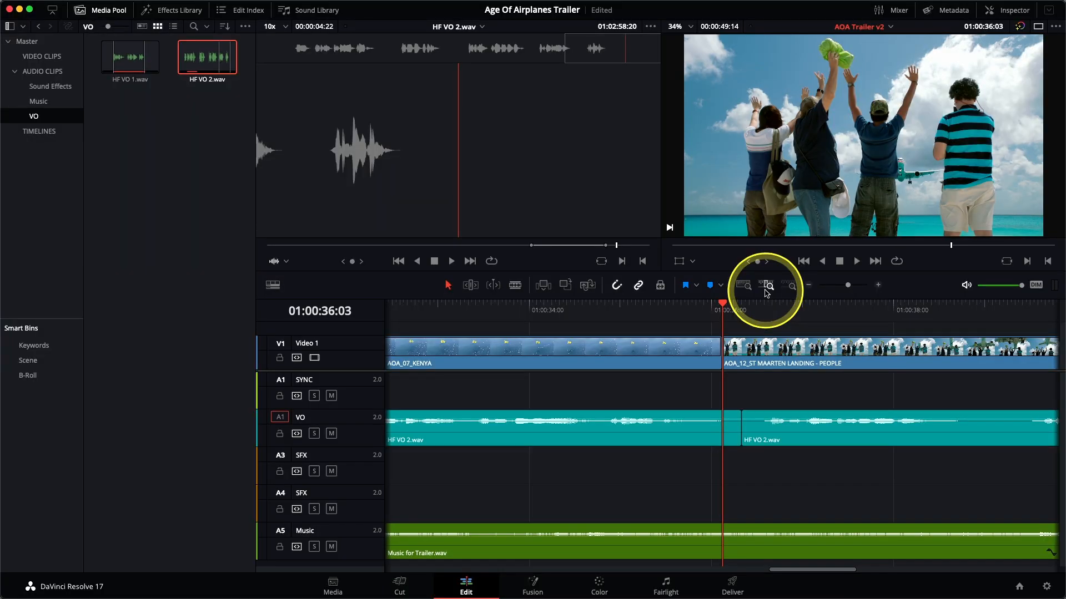
pyautogui.click(765, 290)
pyautogui.click(765, 291)
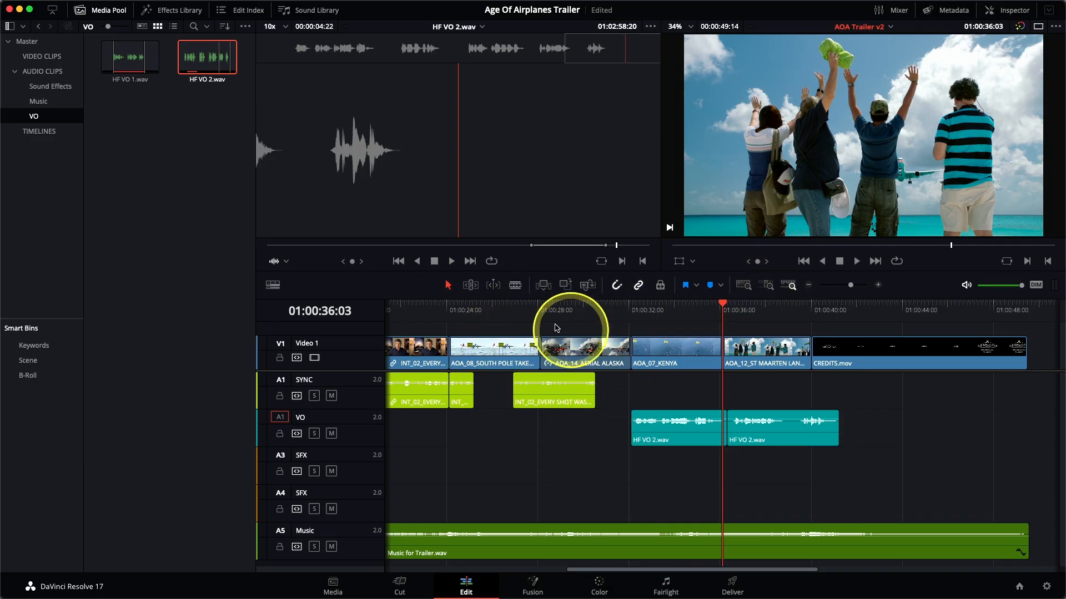
pyautogui.click(555, 408)
pyautogui.moveTo(555, 408); pyautogui.dragTo(529, 416)
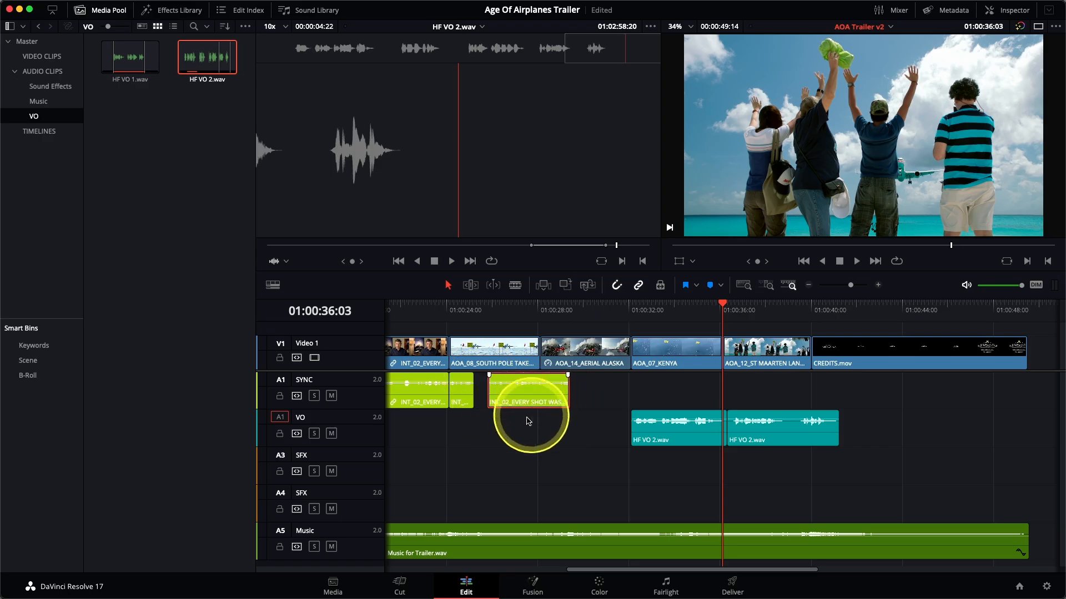
# Select both HF VO 2.wav clips on the VO track and move them together about two seconds earlier.
pyautogui.moveTo(605, 430); pyautogui.dragTo(769, 442)
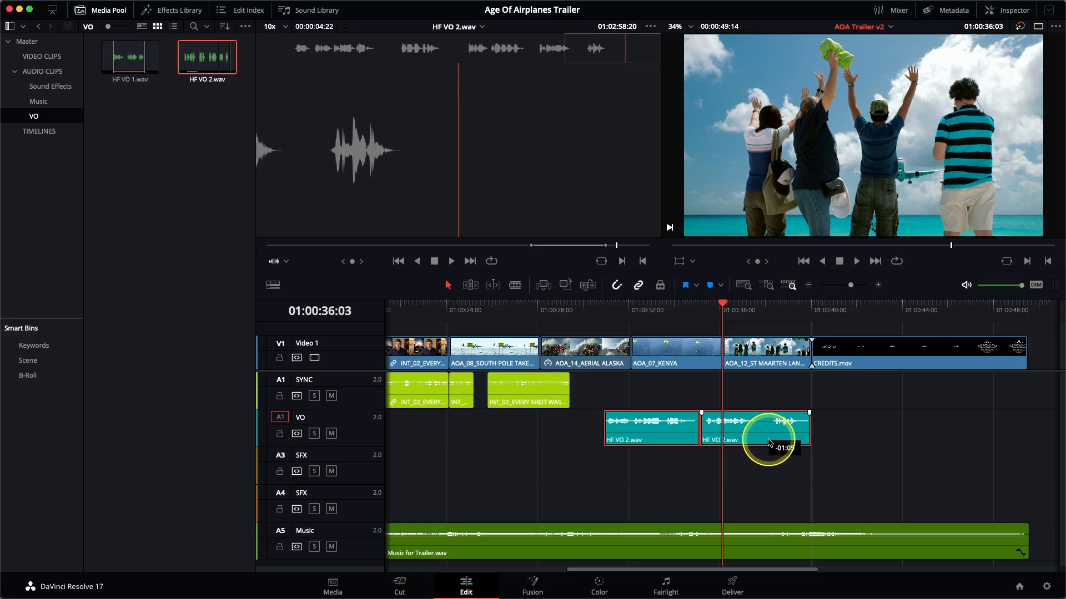
pyautogui.moveTo(769, 443); pyautogui.dragTo(754, 445)
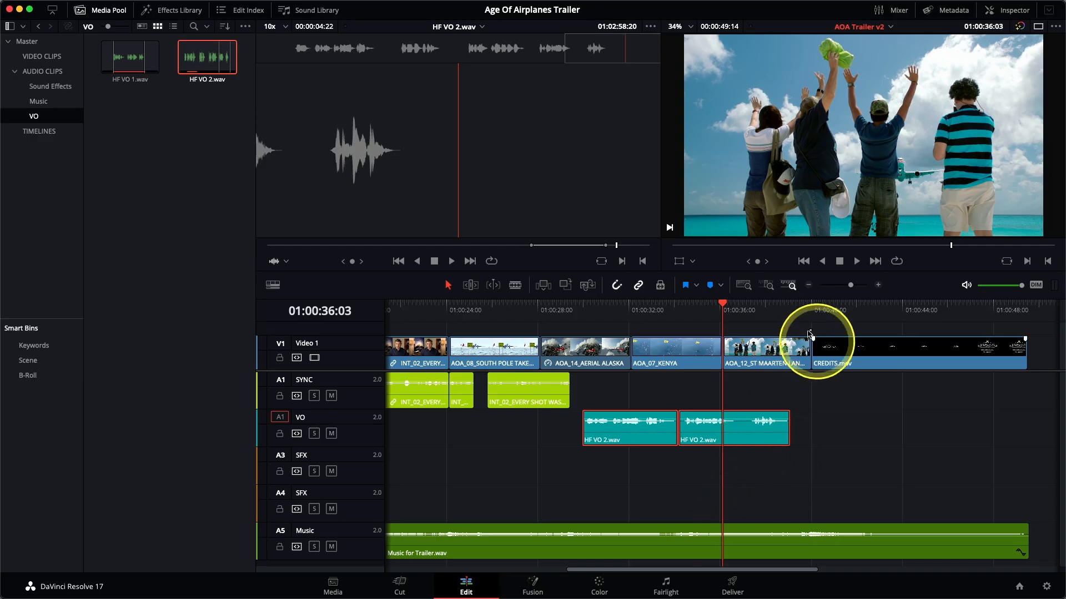
# Split the second HF VO 2.wav clip at 01:00:37:06 and move its last part slightly earlier to tighten the pause between the phrases.
pyautogui.moveTo(734, 309); pyautogui.dragTo(749, 308)
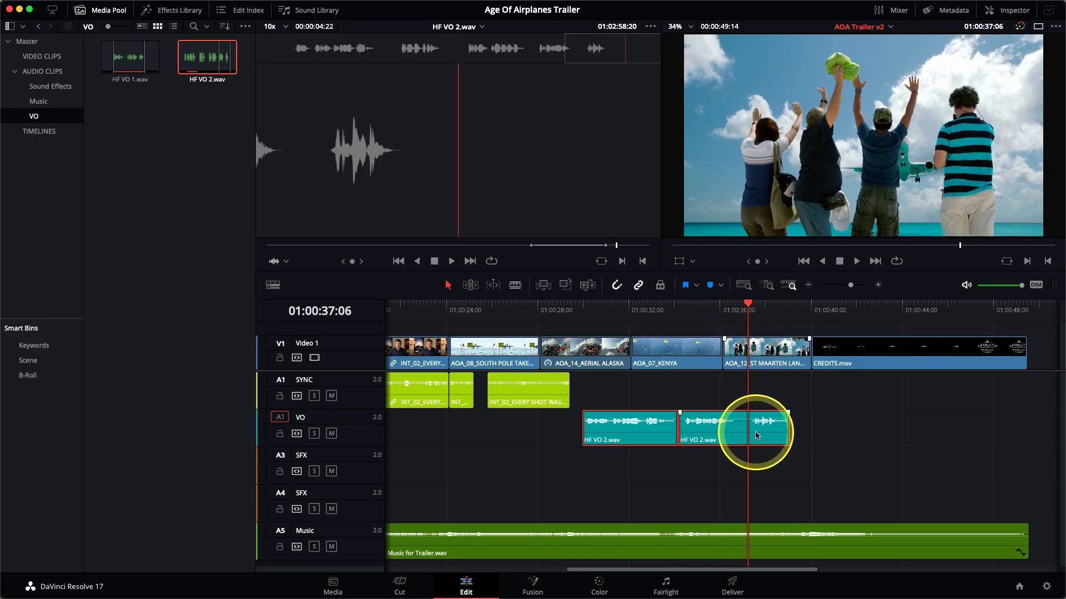
pyautogui.press('super+b')
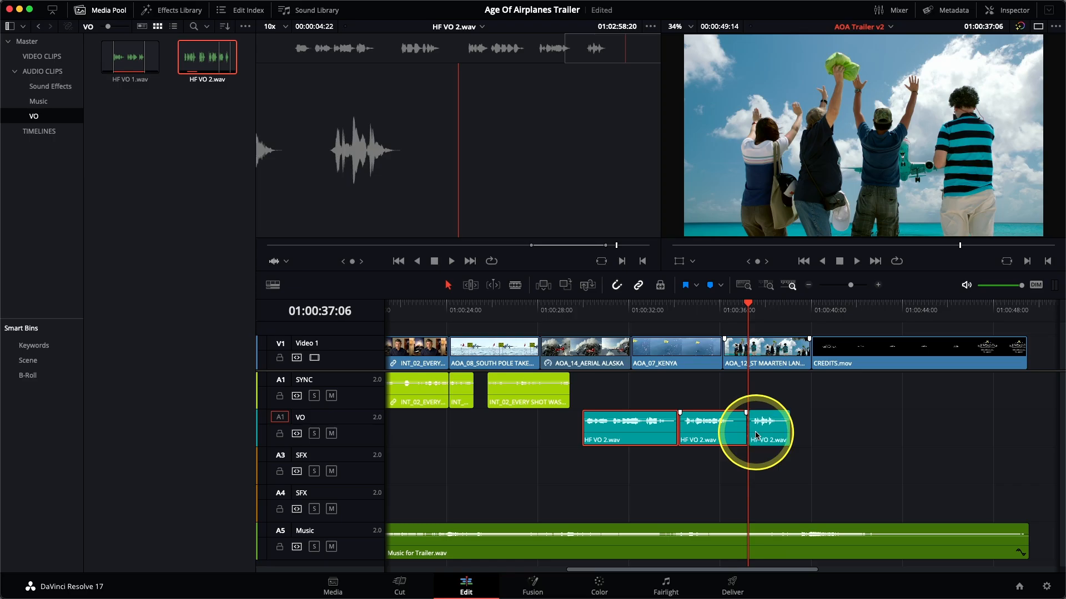
pyautogui.click(763, 441)
pyautogui.moveTo(764, 443); pyautogui.dragTo(759, 445)
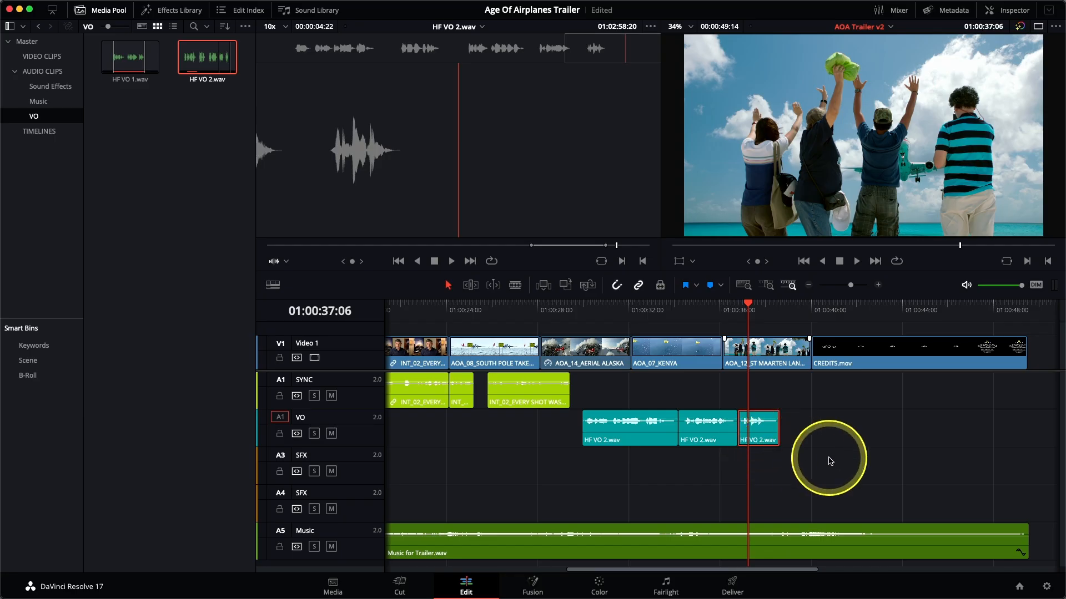
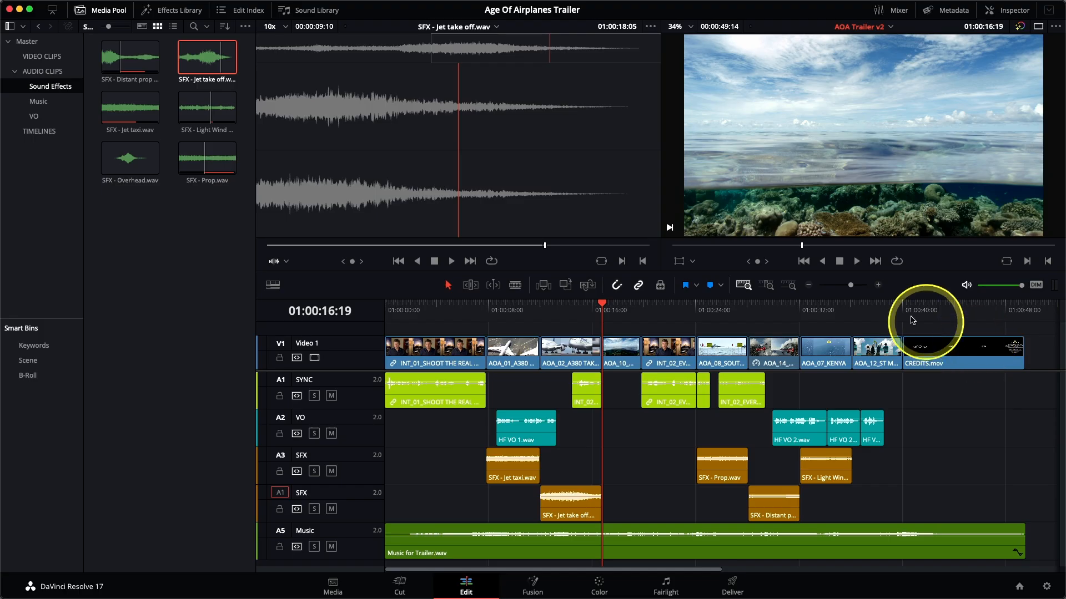
# Mark the AOA_12 shot's range, set an Out point at 01:00:16:20 in SFX - Jet take off.wav, and overwrite it onto the lower SFX track.
pyautogui.click(873, 310)
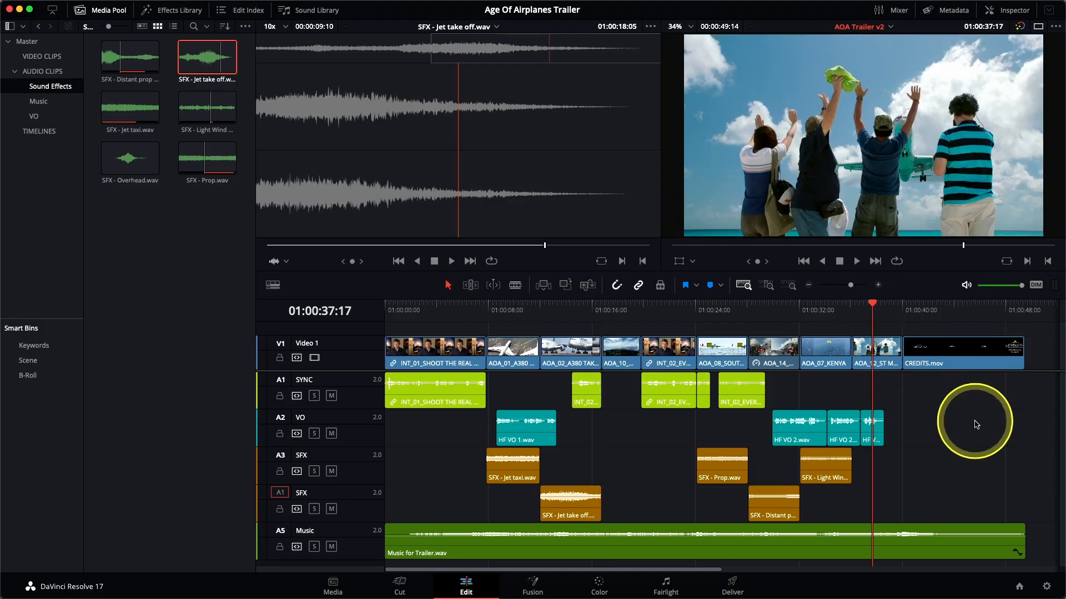
pyautogui.press('x')
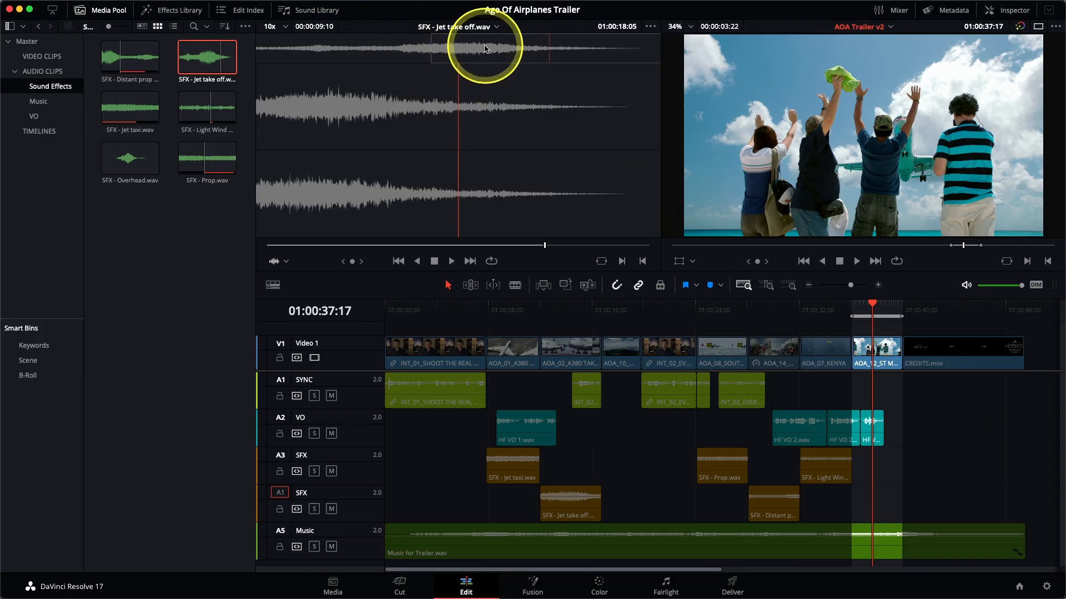
pyautogui.moveTo(493, 51); pyautogui.dragTo(507, 54)
pyautogui.press('o')
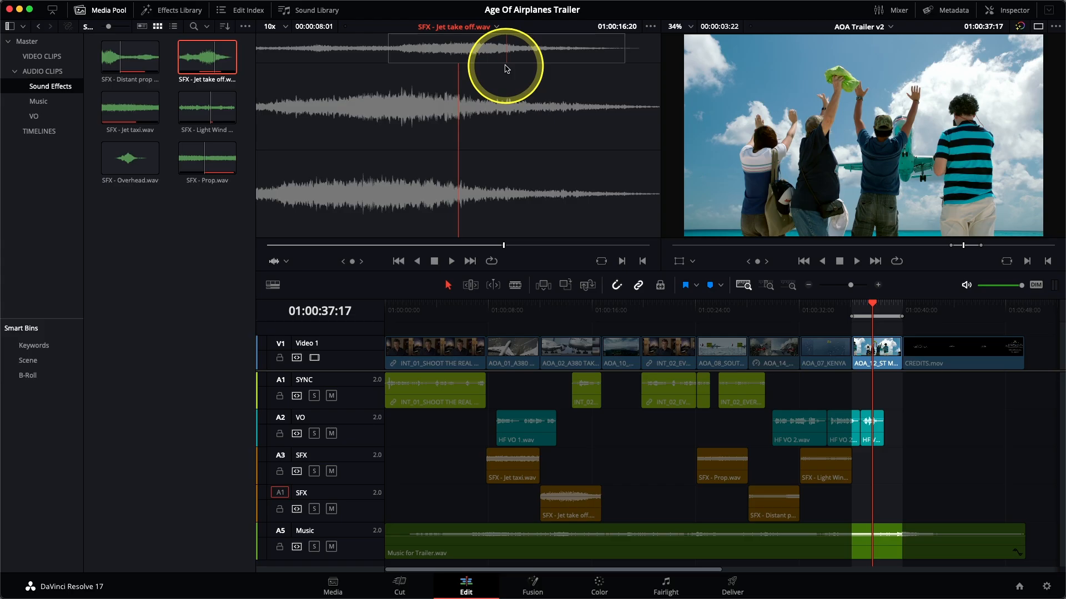
pyautogui.press('F10')
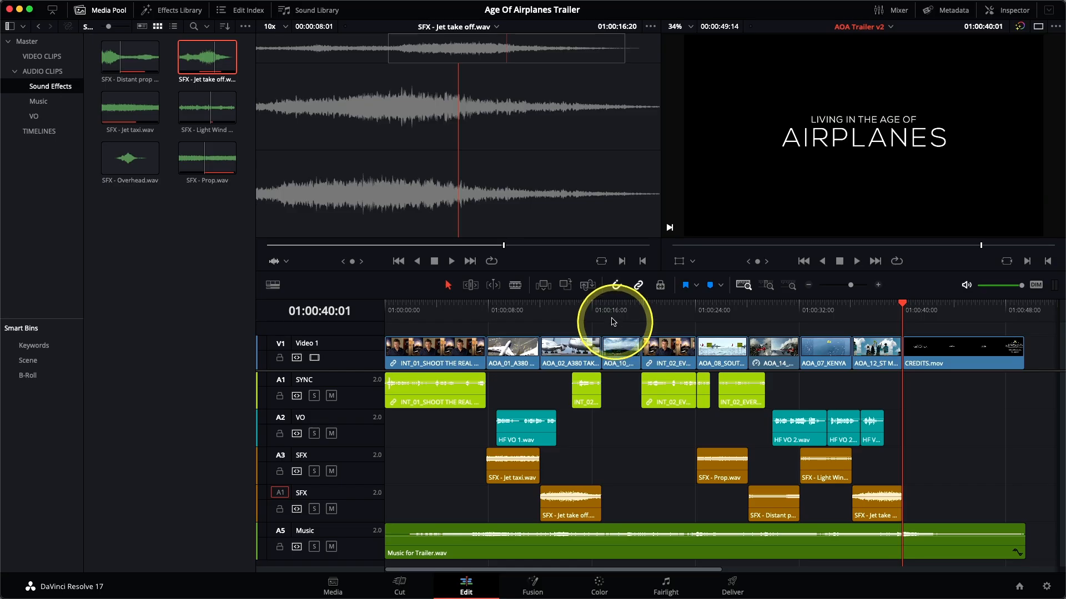
# Park the timeline playhead at 01:00:17:13 in the AOA_10 shot, where the seaplane passes overhead.
pyautogui.click(616, 311)
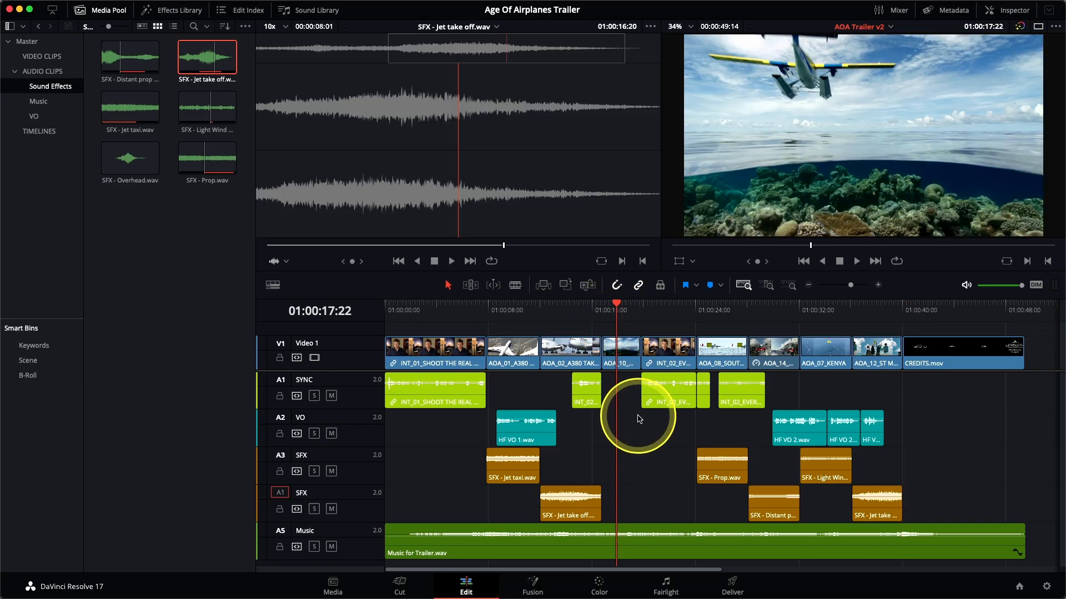
pyautogui.press('Left')
pyautogui.press('Left')
pyautogui.press('Left')
pyautogui.press('Left')
pyautogui.press('Left')
pyautogui.press('Left')
pyautogui.press('Left')
pyautogui.press('Left')
pyautogui.press('Left')
pyautogui.press('Left')
pyautogui.press('Right')
pyautogui.press('Left')
pyautogui.press('Right')
pyautogui.press('Right')
pyautogui.press('Left')
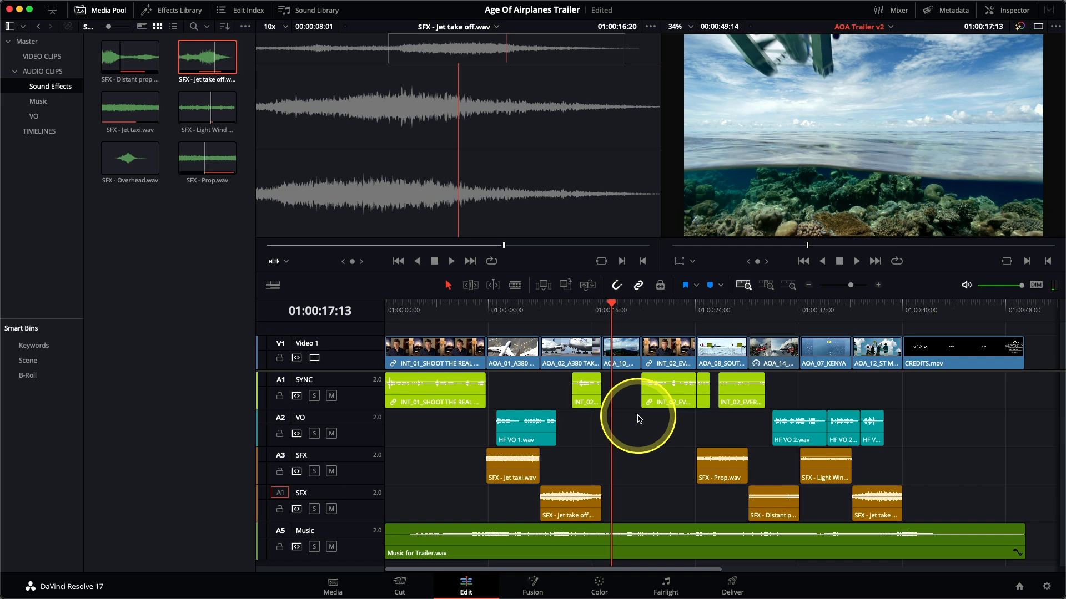
# Park SFX - Overhead.wav on its loudest peak at 01:00:43:19 and replace-edit it onto the A3 SFX track, aligned to the timeline playhead.
pyautogui.click(129, 169)
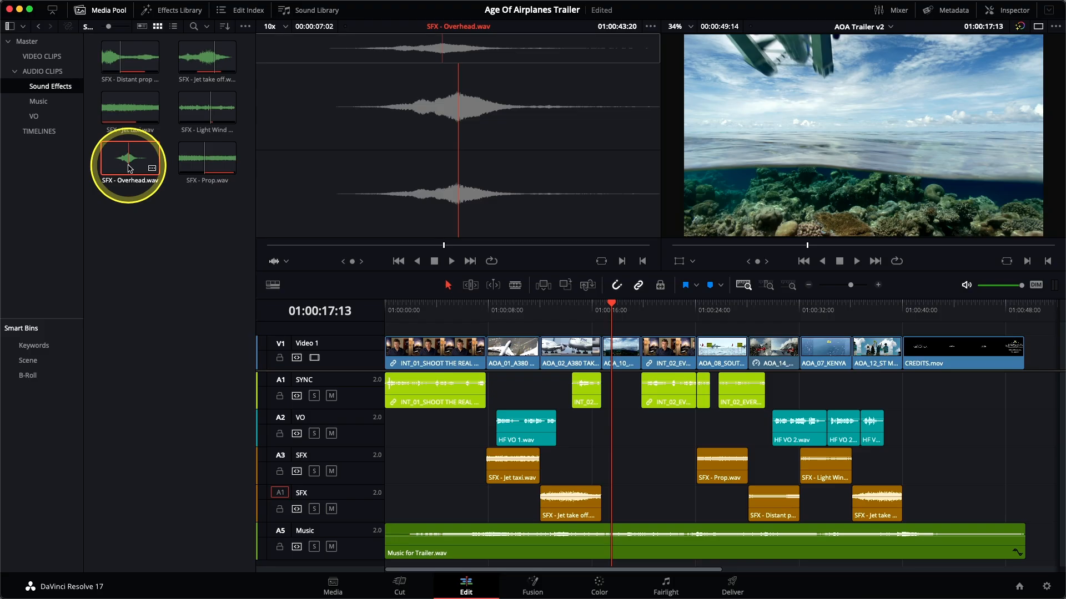
pyautogui.press('Left')
pyautogui.press('Left')
pyautogui.press('Left')
pyautogui.press('Left')
pyautogui.press('Left')
pyautogui.press('Left')
pyautogui.press('Left')
pyautogui.press('Left')
pyautogui.press('Right')
pyautogui.press('Right')
pyautogui.press('Right')
pyautogui.press('Right')
pyautogui.press('Right')
pyautogui.press('Right')
pyautogui.press('Right')
pyautogui.press('Right')
pyautogui.click(280, 456)
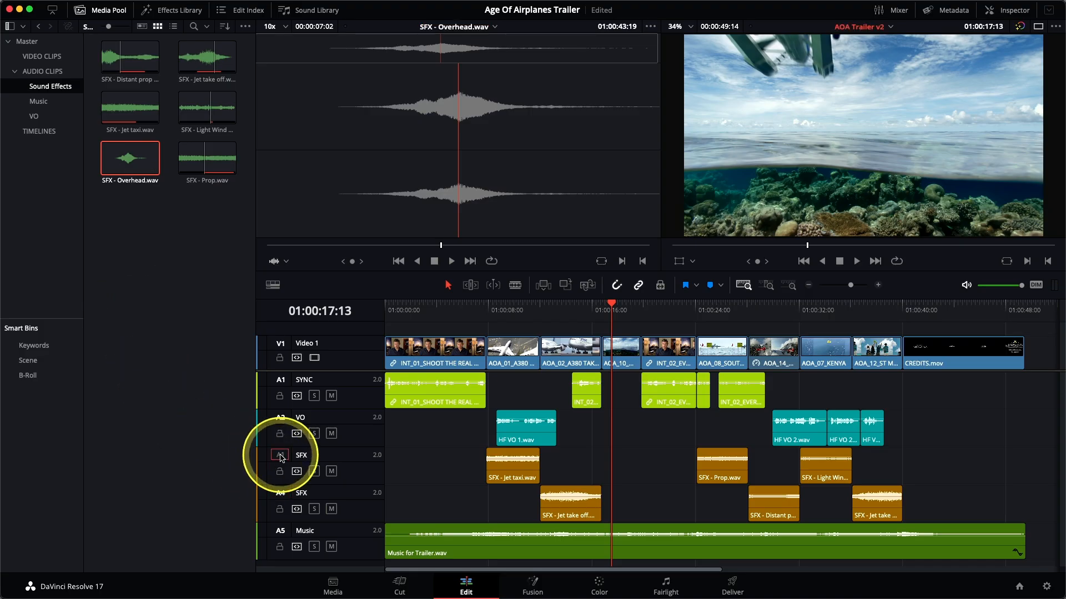
pyautogui.click(588, 285)
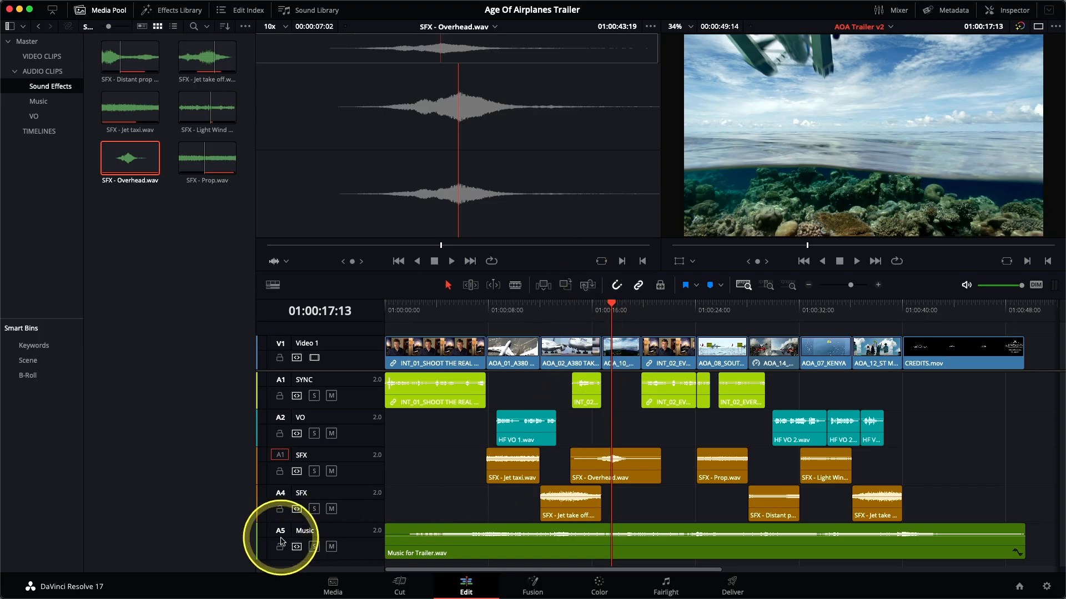
# Mute the Music track, preview the overhead flyover sound, and mute both SFX tracks to isolate the dialogue.
pyautogui.click(331, 547)
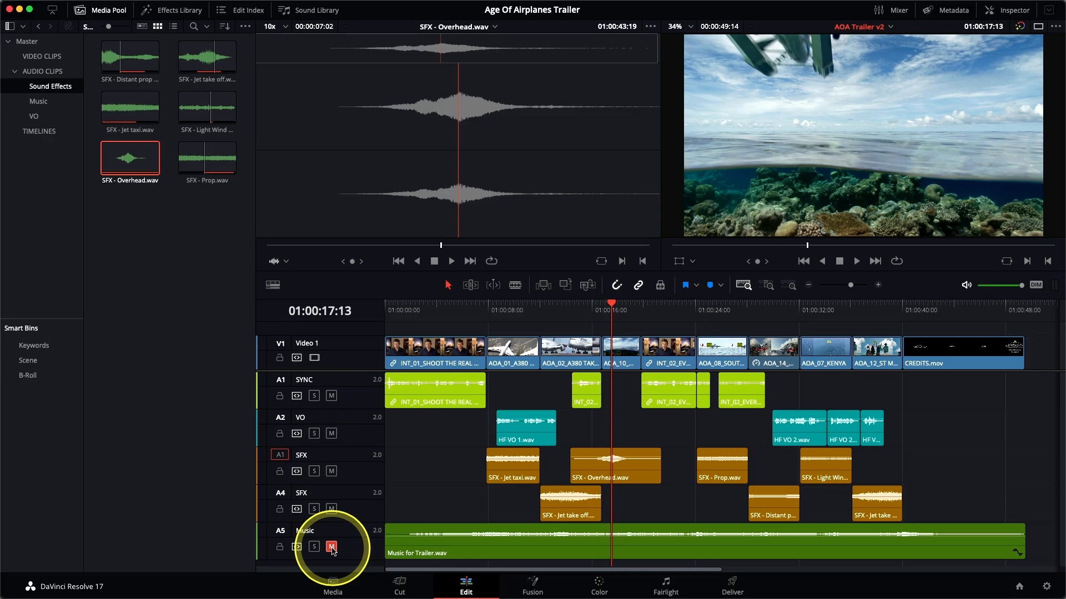
pyautogui.press('/')
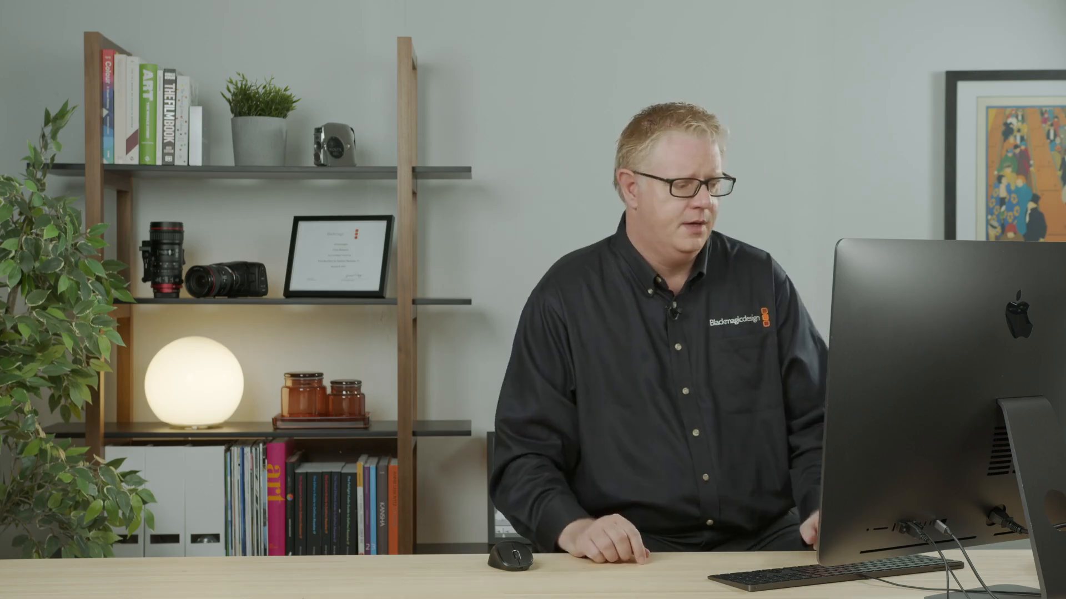
pyautogui.click(331, 547)
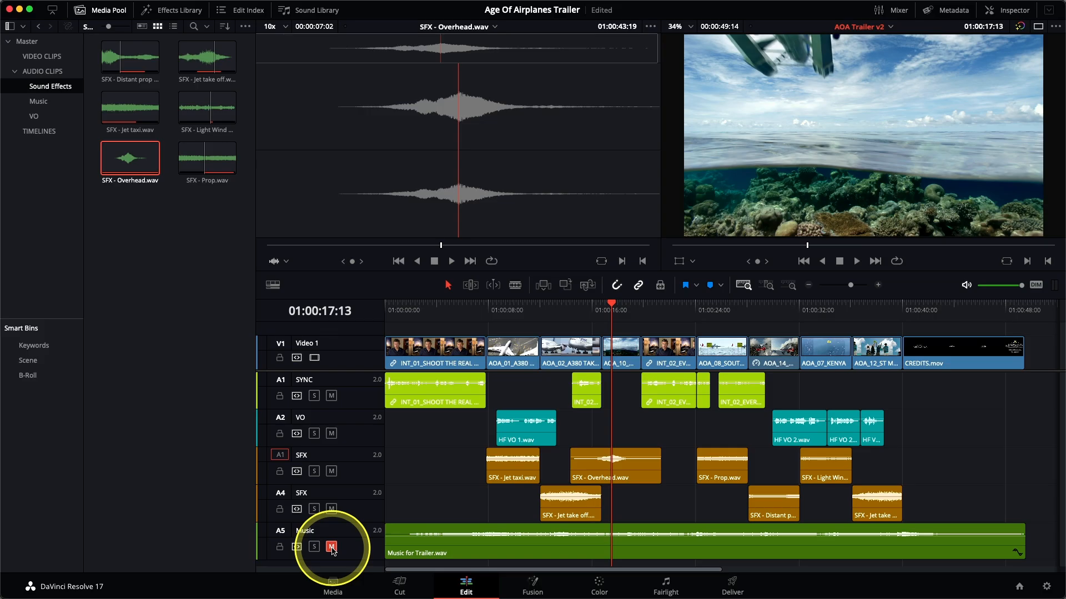
pyautogui.click(331, 509)
pyautogui.click(332, 472)
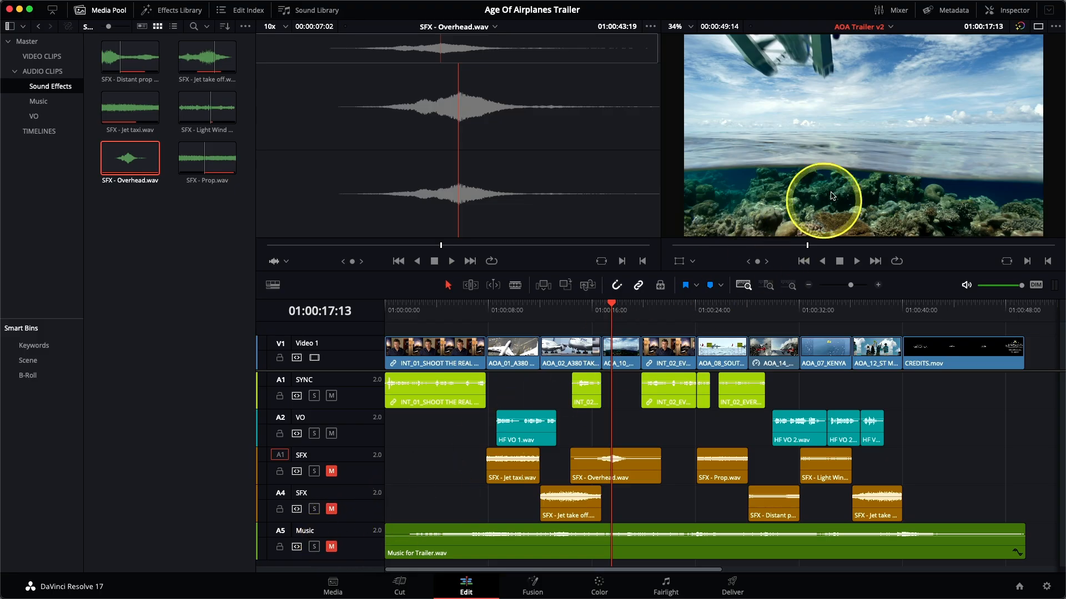
# Show the audio mixer, widen it to fit all five track strips, and hide the media pool.
pyautogui.click(897, 12)
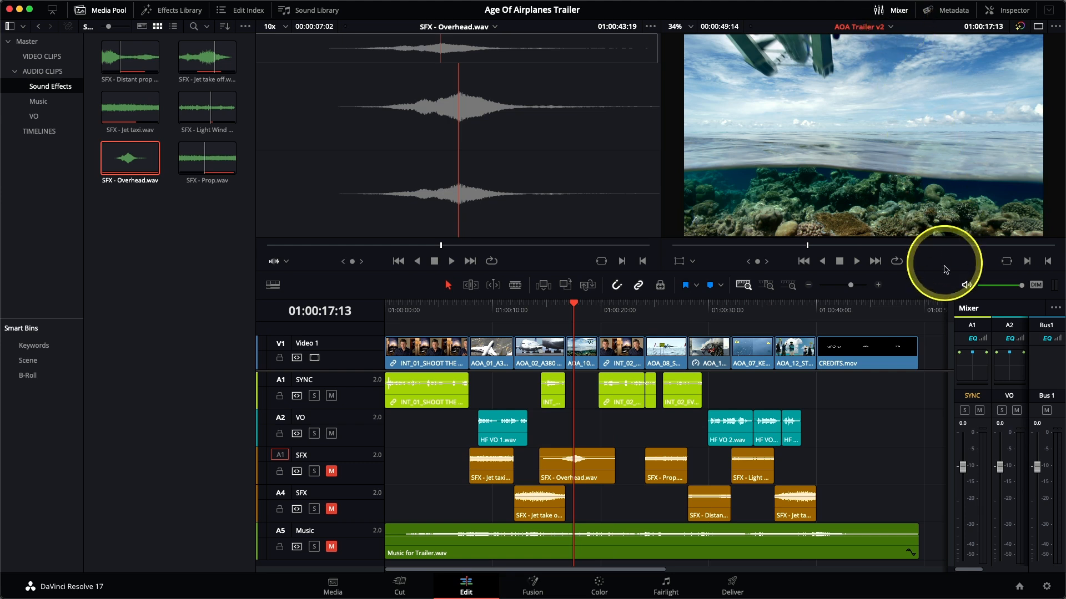
pyautogui.moveTo(952, 315); pyautogui.dragTo(797, 317)
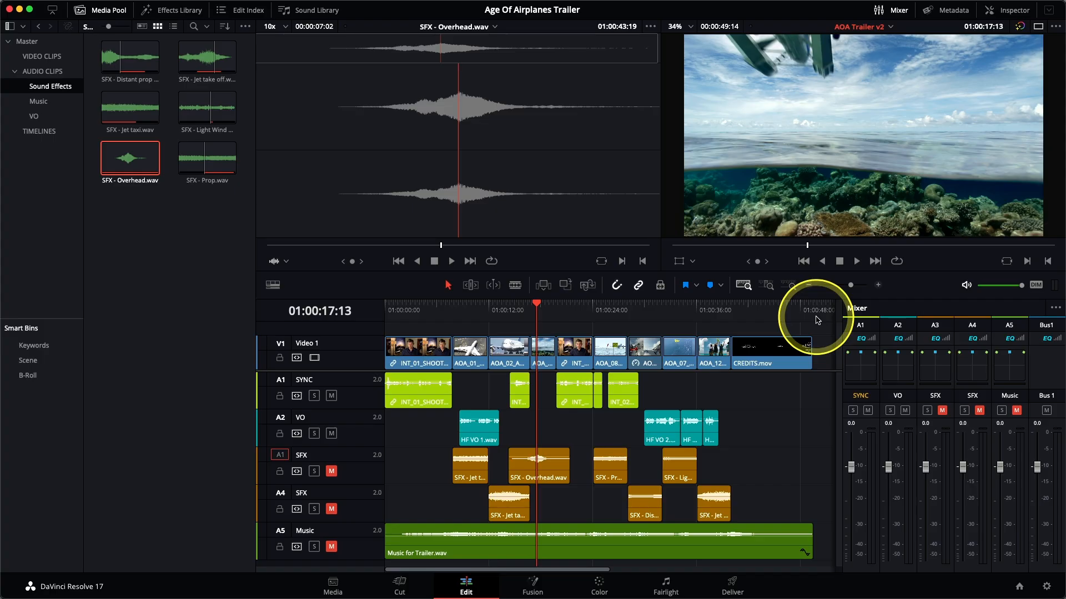
pyautogui.click(109, 10)
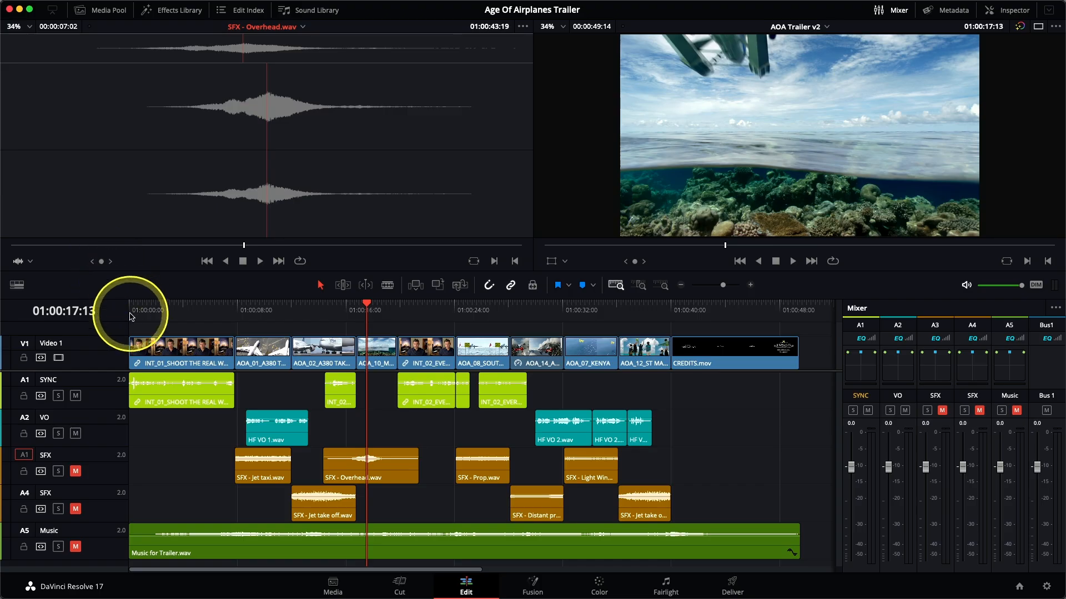
# Play the trailer from 01:00:00:00 to 01:00:14:07 and examine the SYNC and VO track meters in the mixer.
pyautogui.click(127, 314)
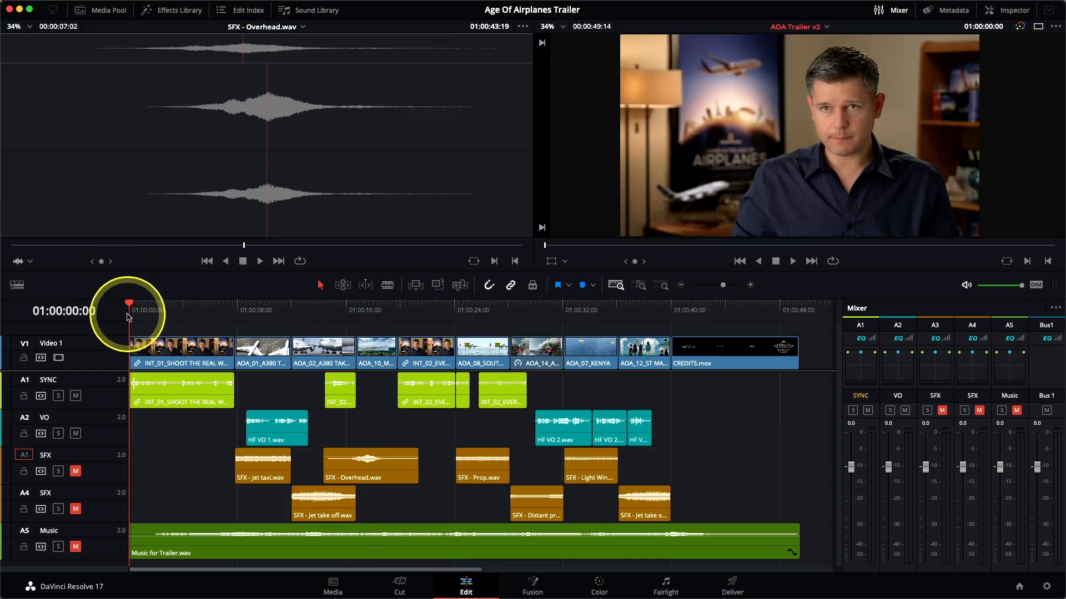
pyautogui.press('space')
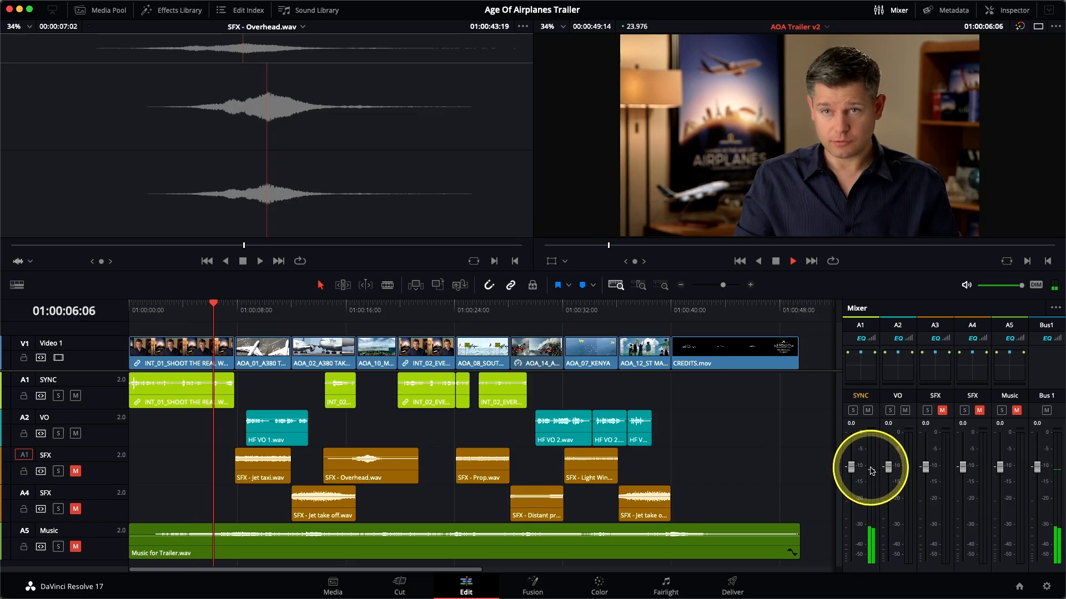
pyautogui.press('space')
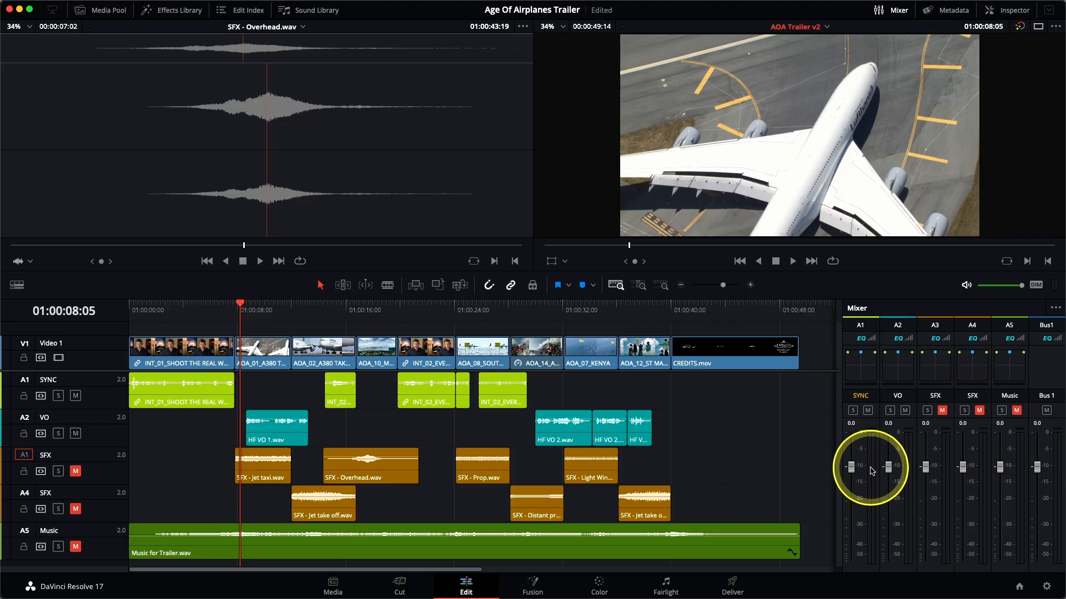
pyautogui.click(132, 309)
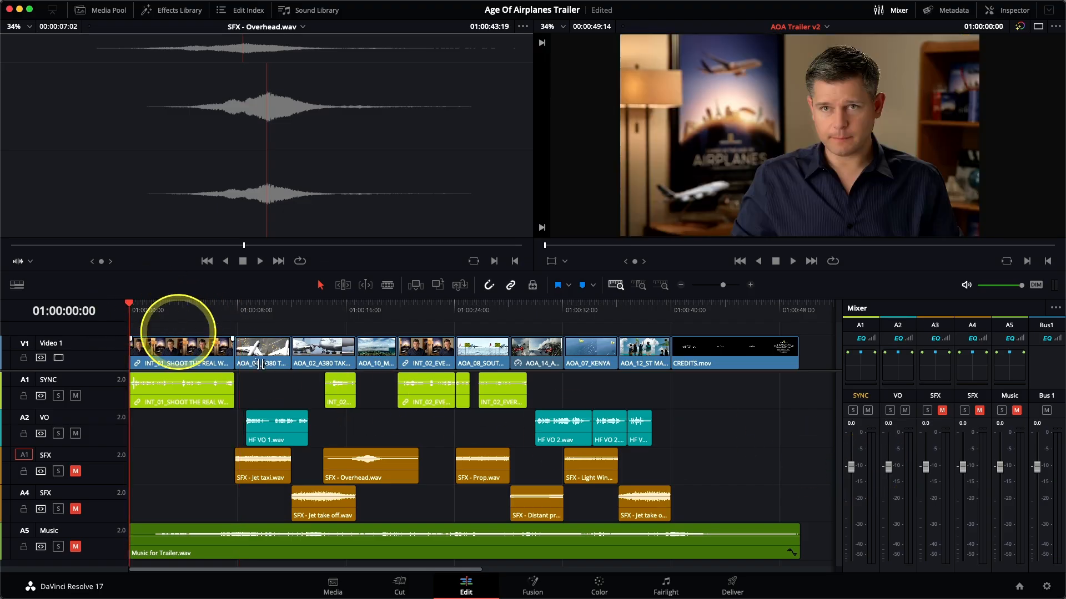
pyautogui.press('space')
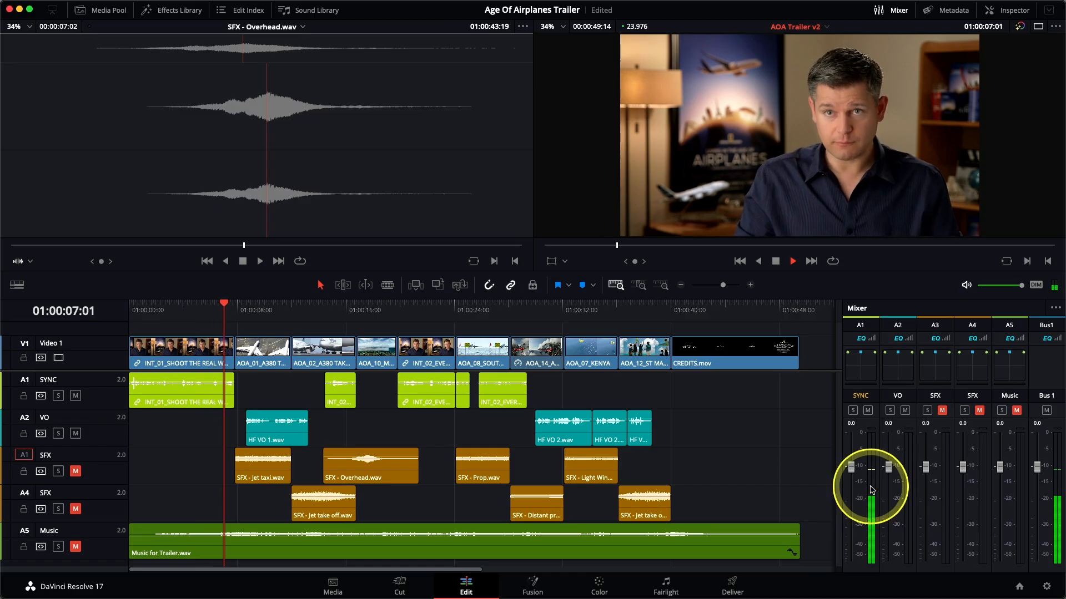
pyautogui.press('space')
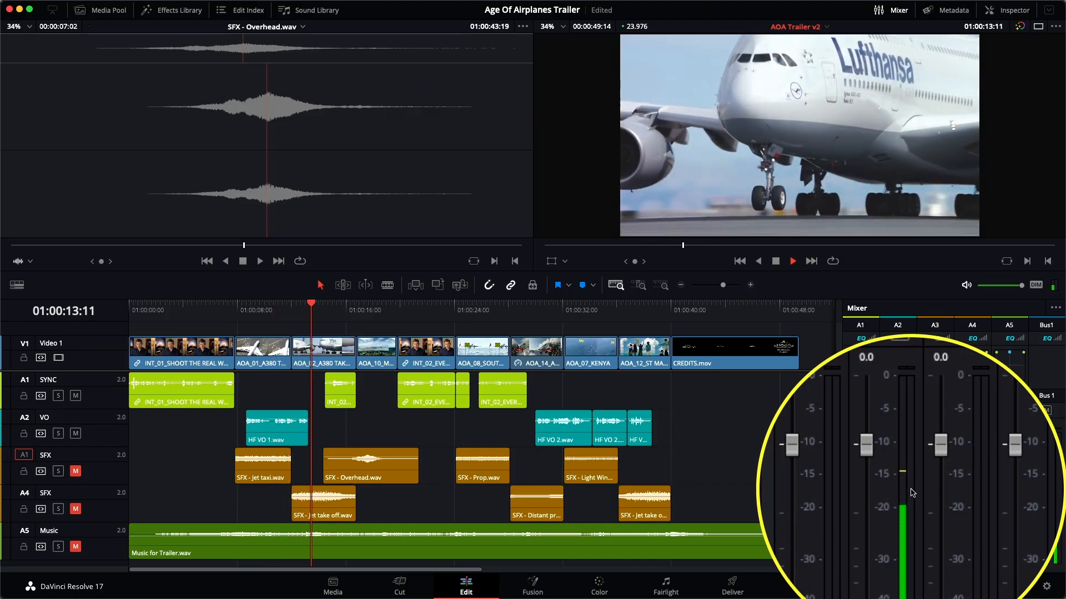
pyautogui.press('space')
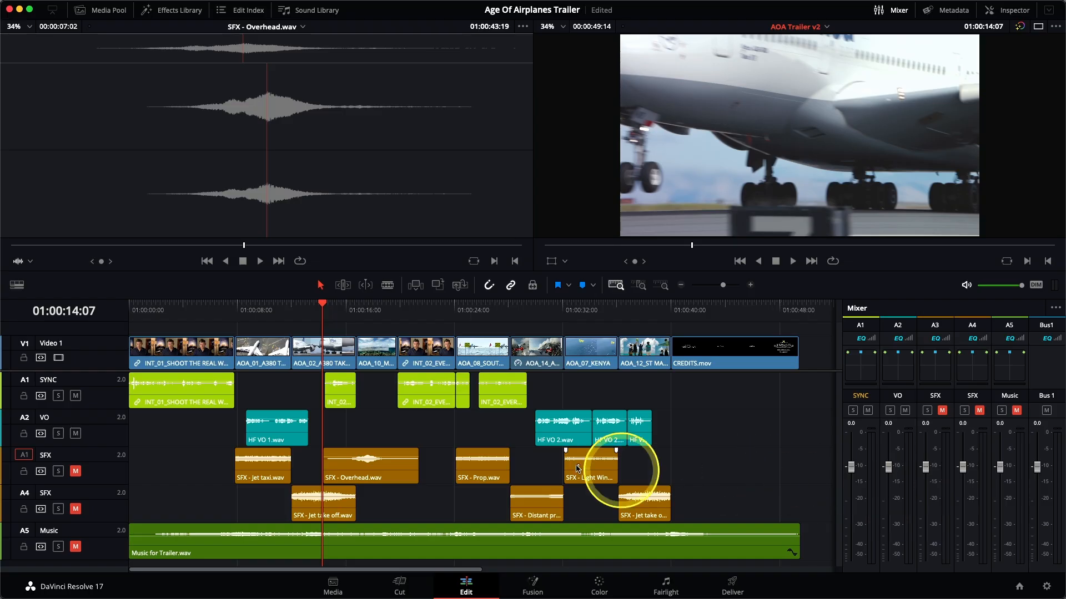
# Change the VO track's type to Mono.
pyautogui.rightClick(102, 433)
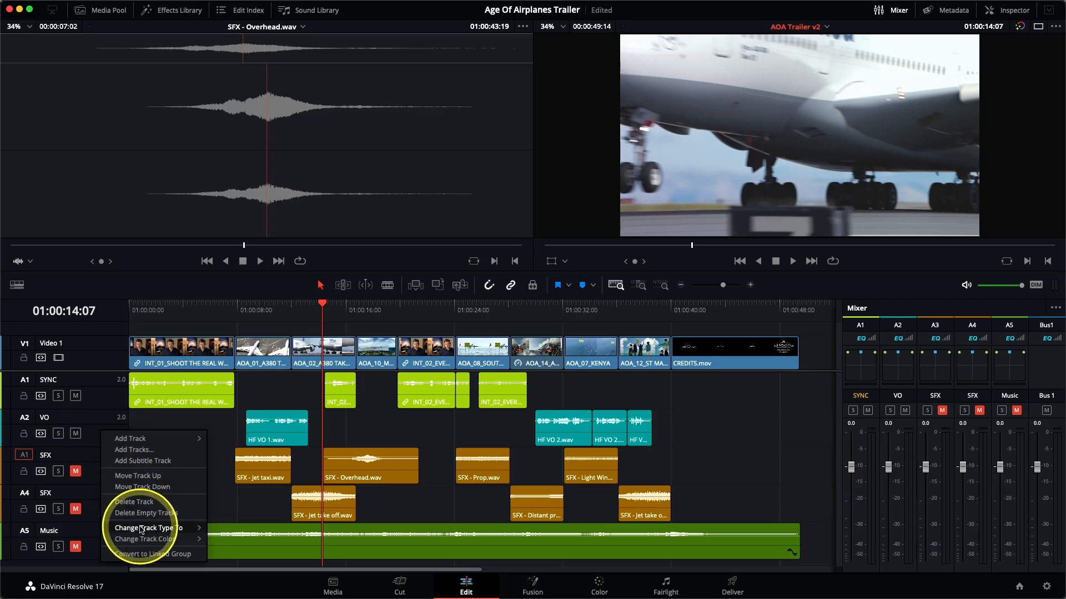
pyautogui.moveTo(145, 529)
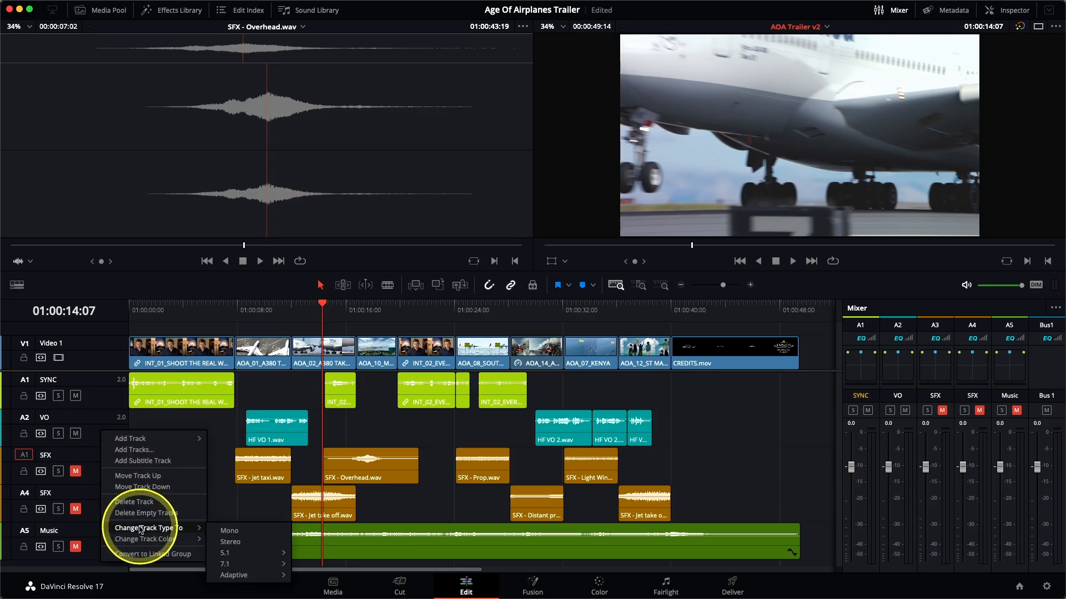
pyautogui.click(238, 528)
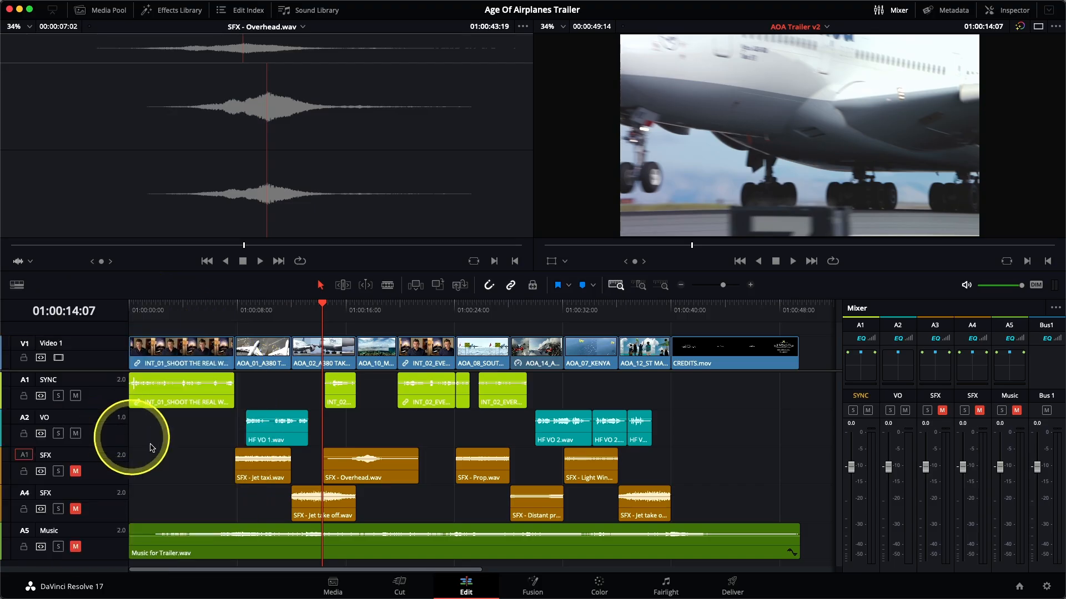
# Play the first voice-over section from 01:00:07:20 to check the VO track's meter.
pyautogui.click(238, 310)
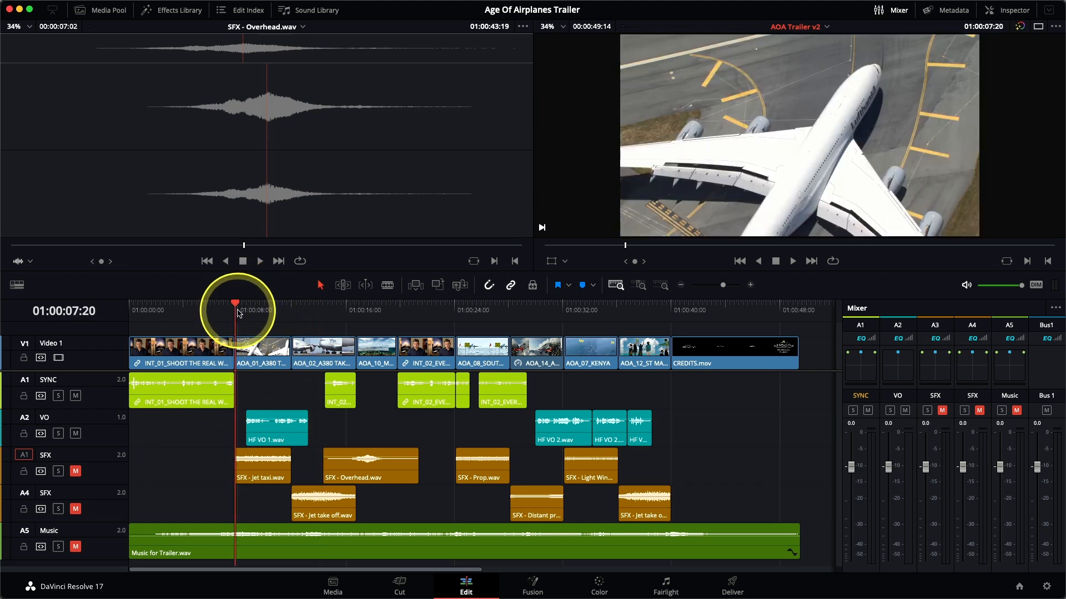
pyautogui.press('space')
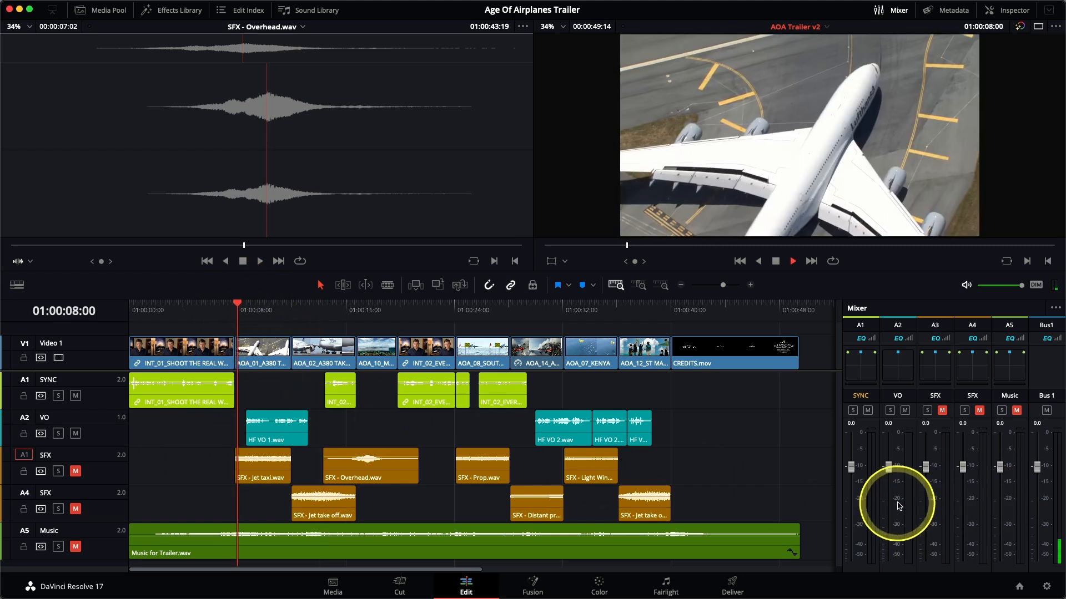
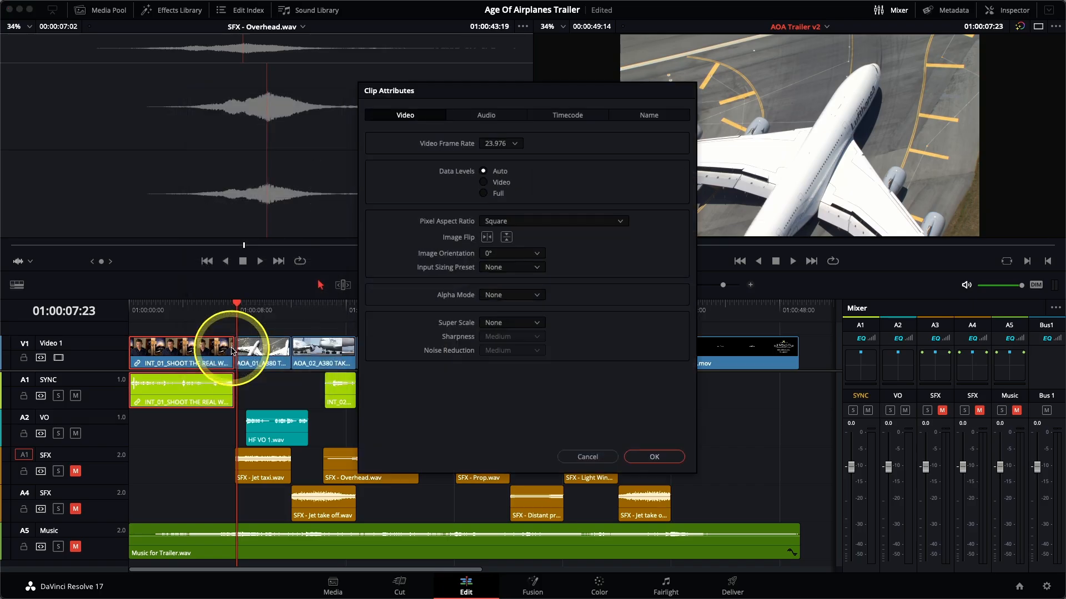
# Set the first interview clip's audio format to Mono in its clip attributes, and play it from the start to check the SYNC level.
pyautogui.click(488, 115)
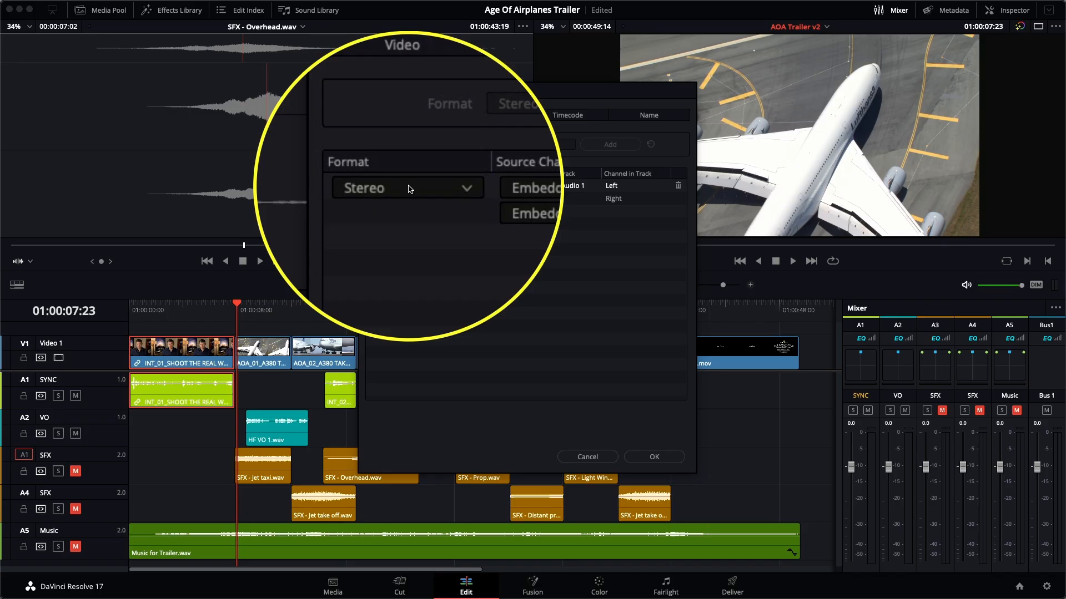
pyautogui.click(409, 189)
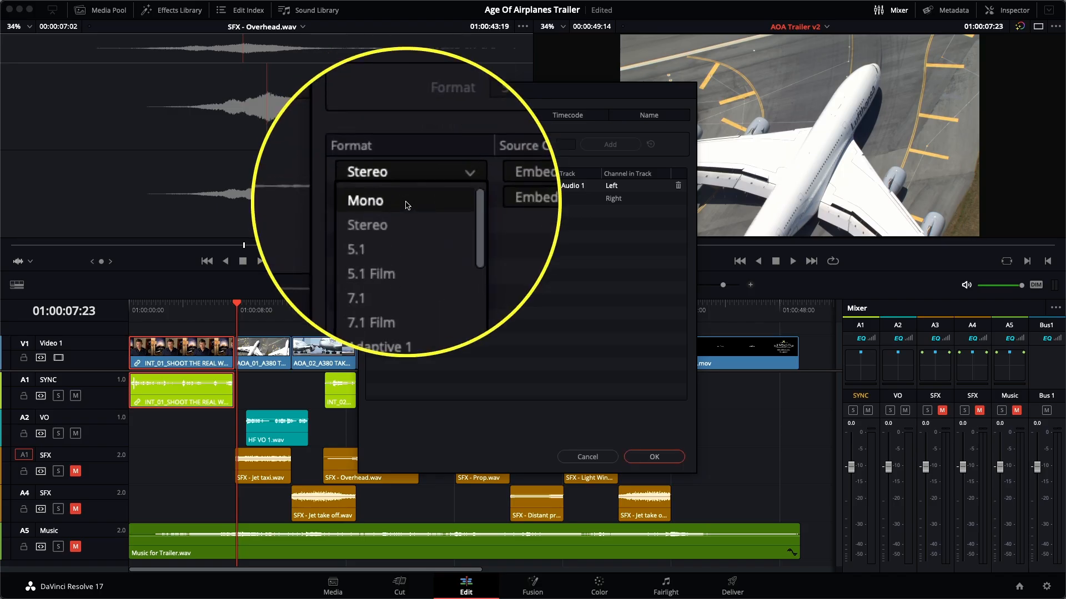
pyautogui.click(405, 203)
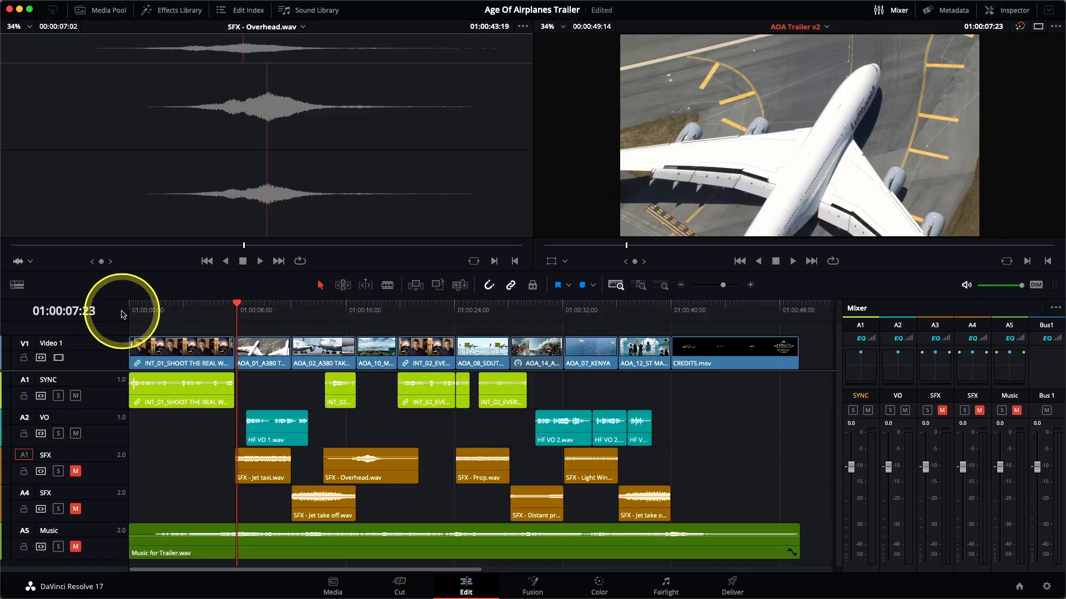
pyautogui.click(129, 311)
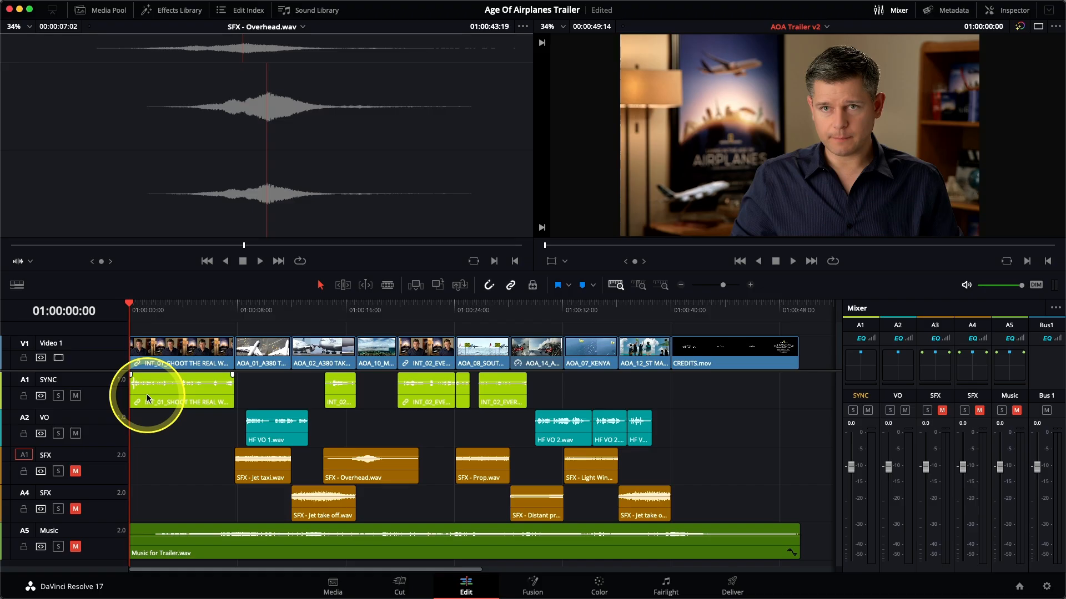
pyautogui.press('space')
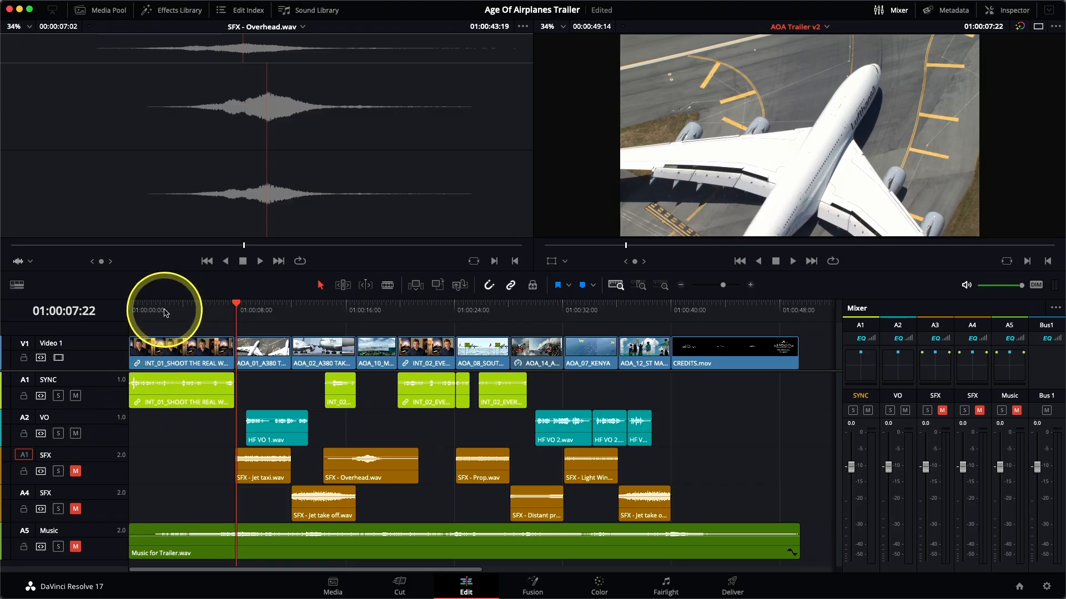
# Add two volume keyframes at about 01:00:00:10 and 01:00:00:19 on the first SYNC clip, and raise the level from the second one onward.
pyautogui.click(164, 307)
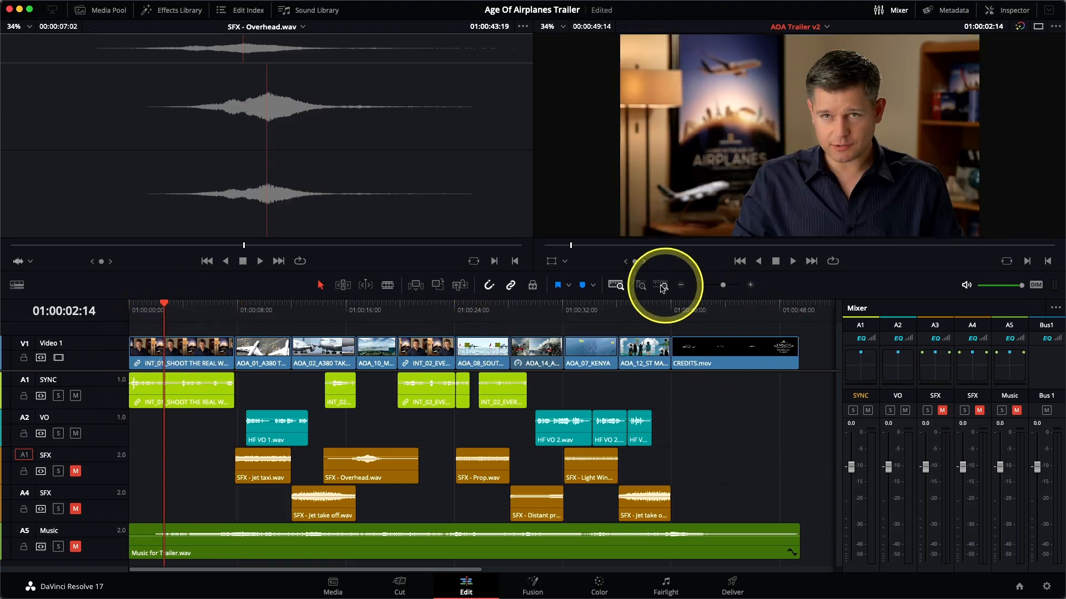
pyautogui.click(642, 286)
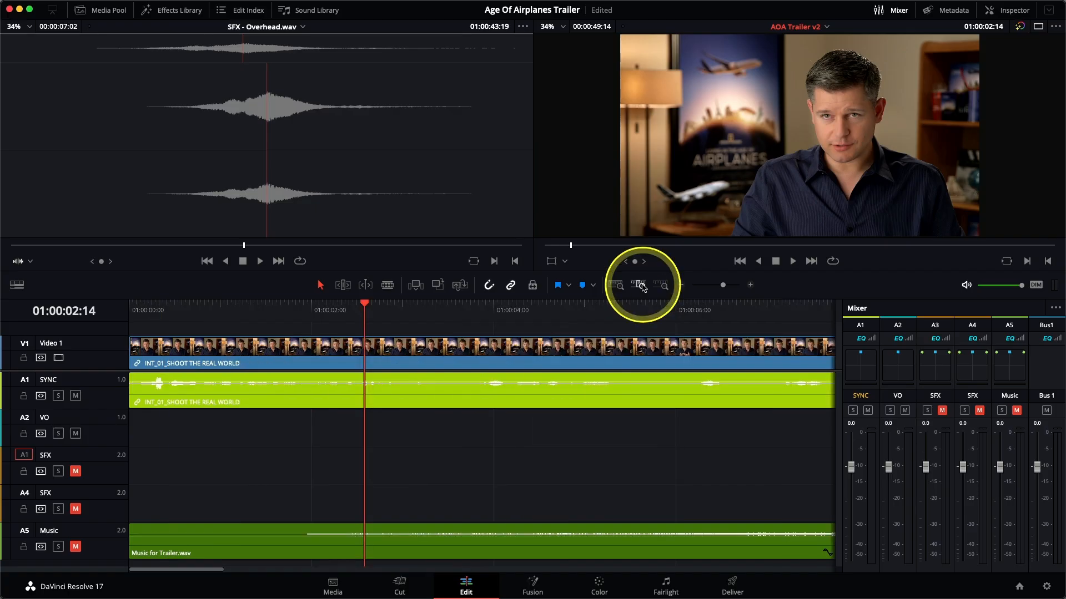
pyautogui.scroll(4, 404, 444)
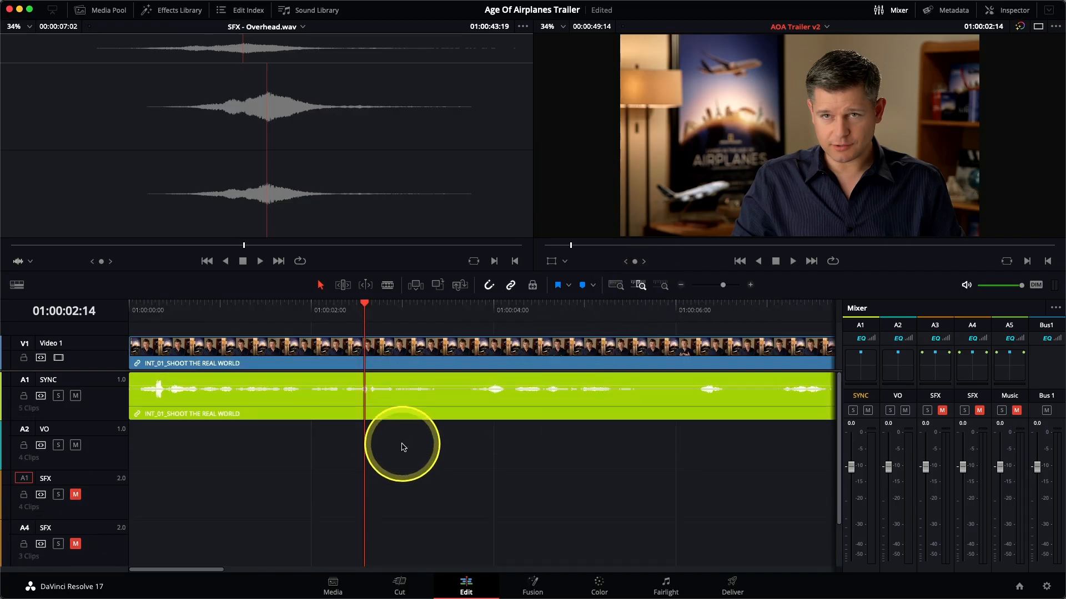
pyautogui.scroll(4, 403, 447)
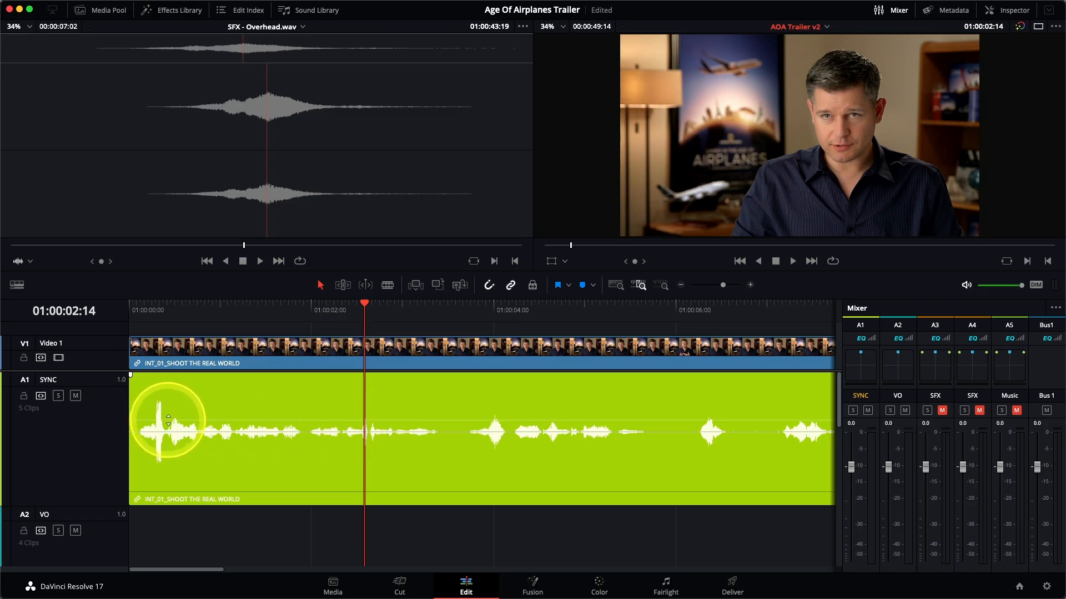
pyautogui.keyDown('alt'); pyautogui.click(168, 421); pyautogui.keyUp('alt')
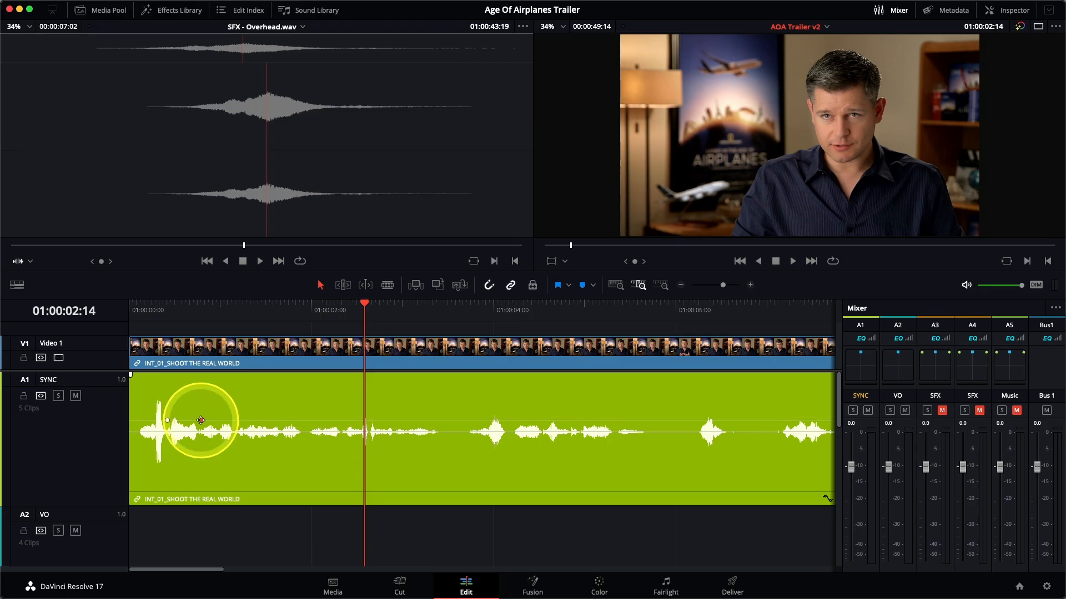
pyautogui.keyDown('alt'); pyautogui.click(201, 420); pyautogui.keyUp('alt')
pyautogui.moveTo(214, 420); pyautogui.dragTo(216, 413)
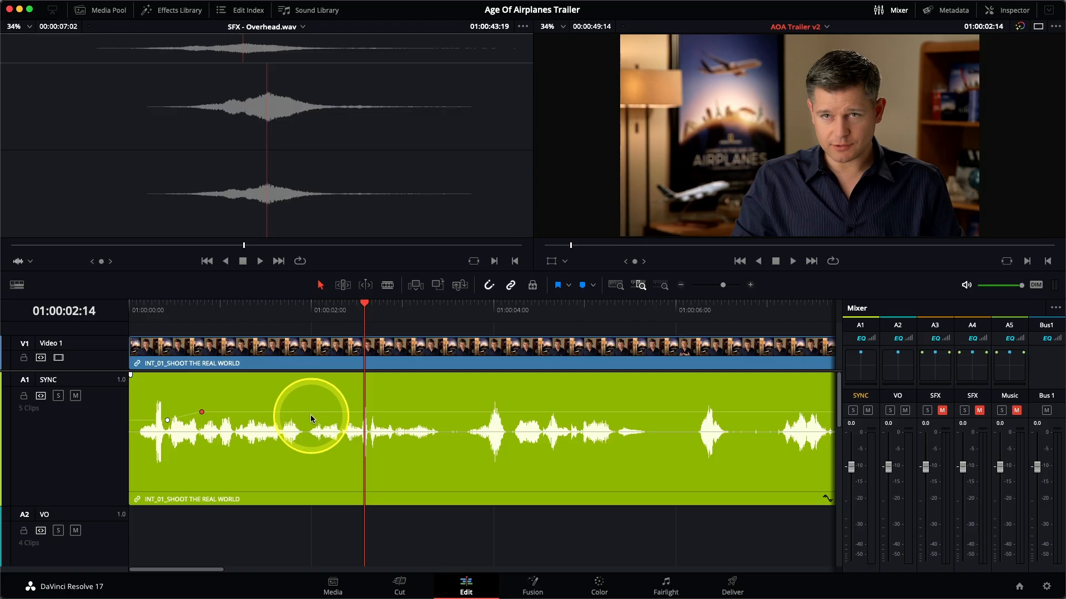
# Play the first SYNC clip from 01:00:00:00 through its end to check its level on the track meter.
pyautogui.press('Home')
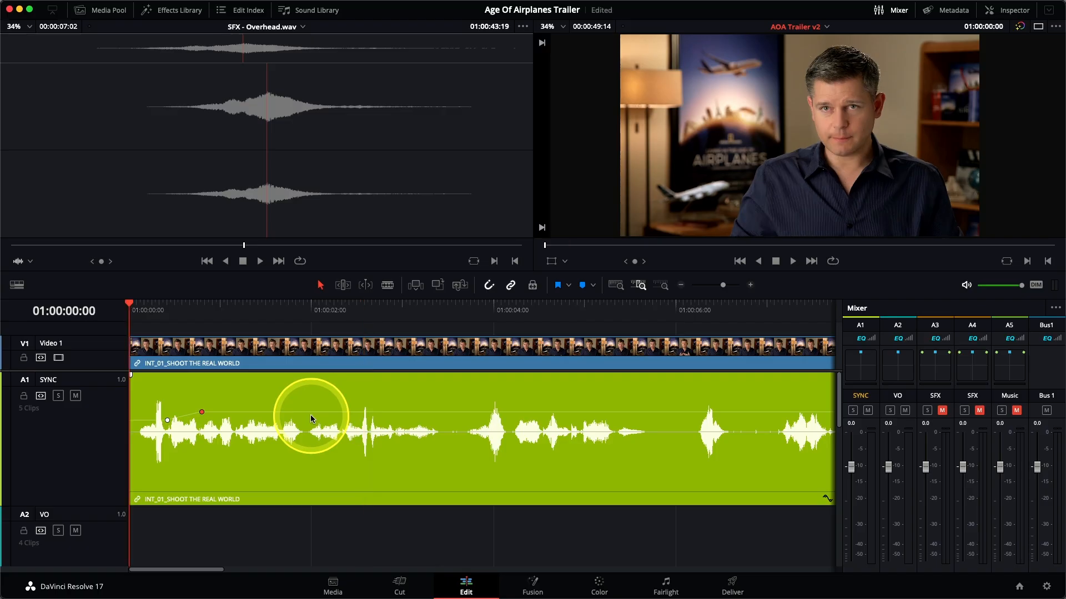
pyautogui.press('space')
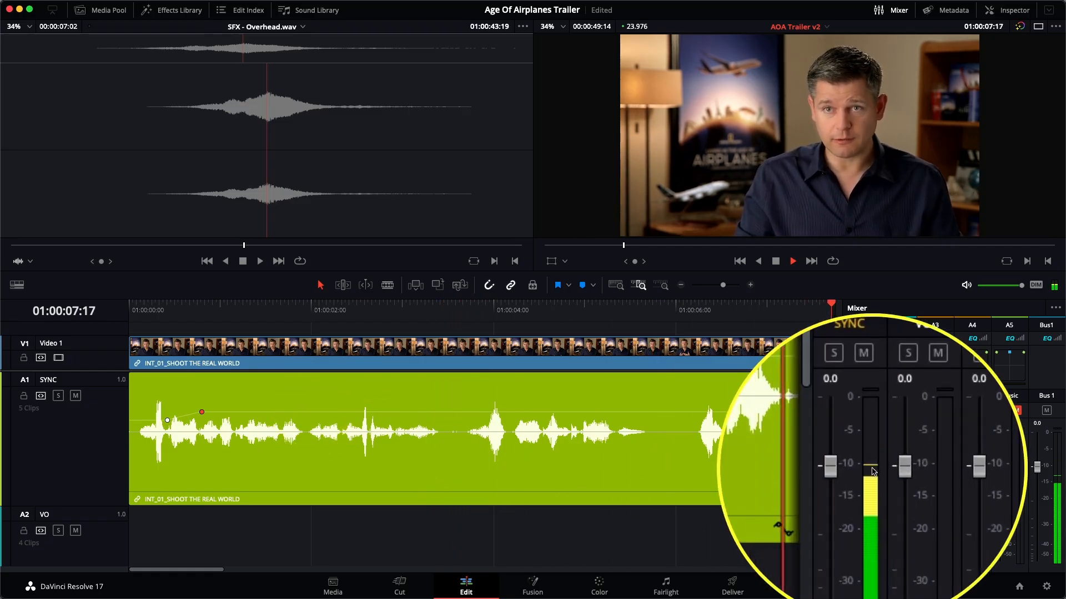
pyautogui.press('space')
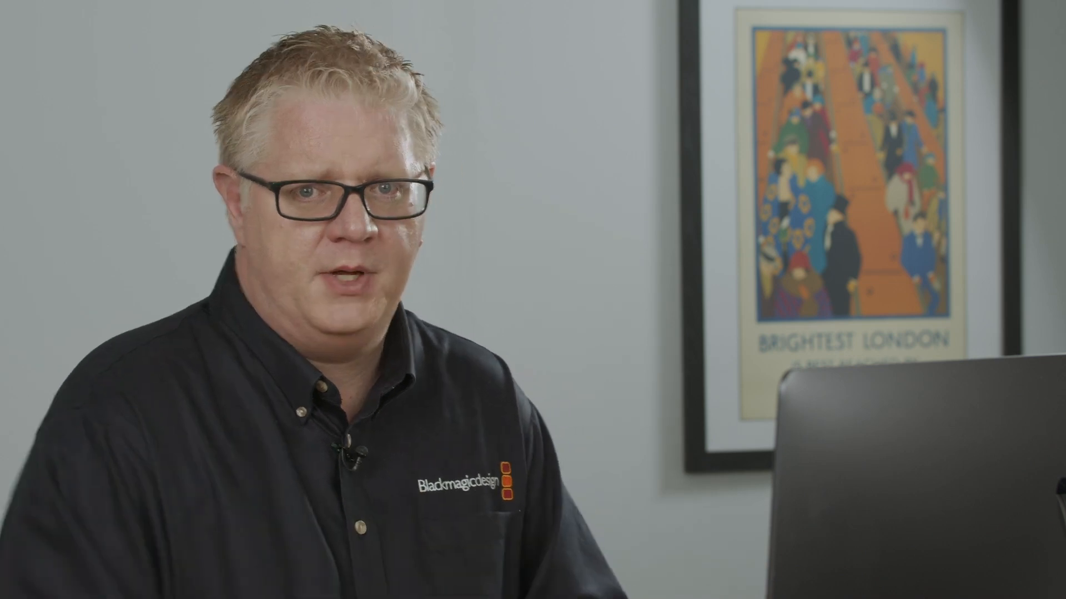
# Normalize the remaining SYNC clips after the first one to -9.0 dBFS with Sample Peak Program mode and Independent levels.
pyautogui.click(592, 448)
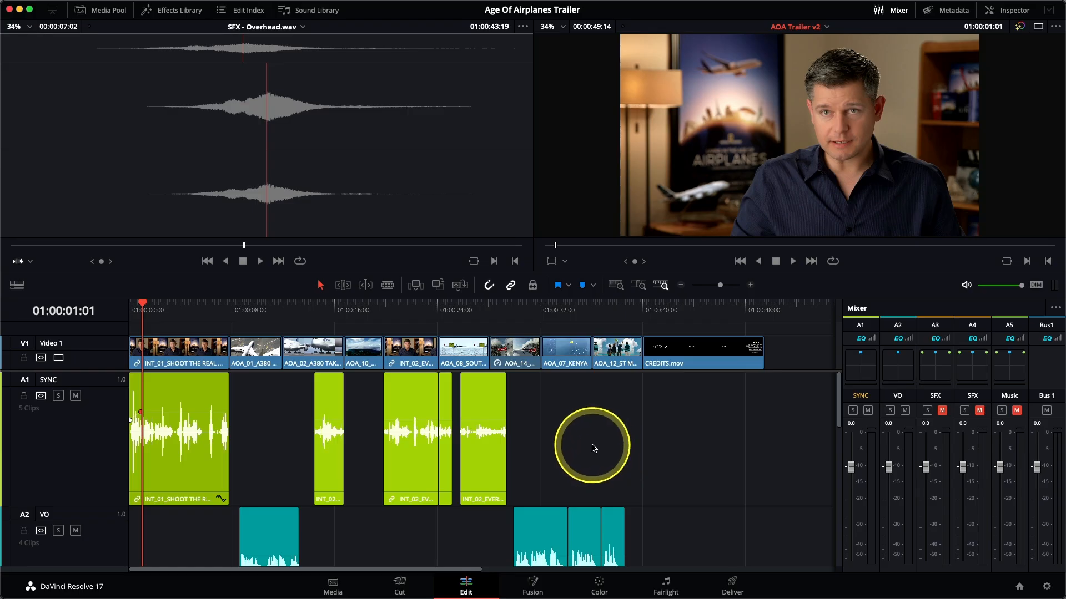
pyautogui.moveTo(670, 460); pyautogui.dragTo(290, 427)
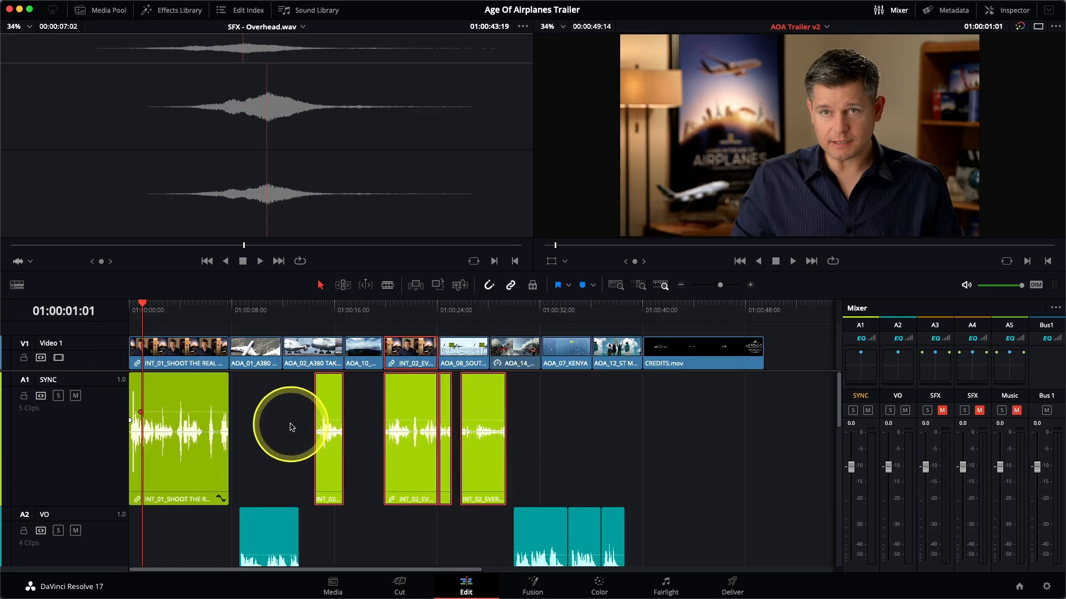
pyautogui.rightClick(330, 408)
pyautogui.click(387, 275)
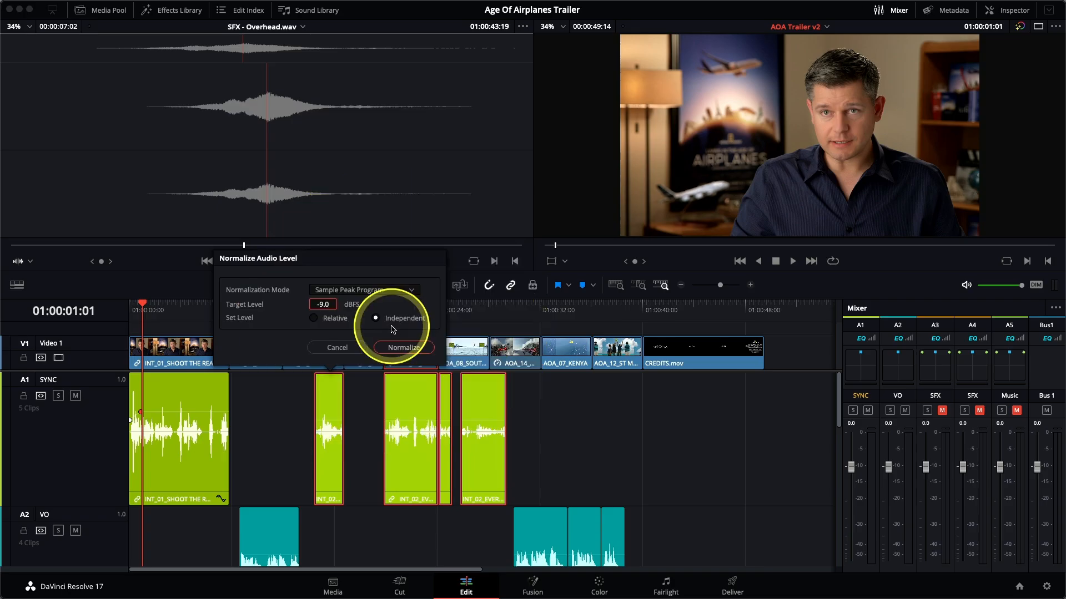
pyautogui.click(403, 349)
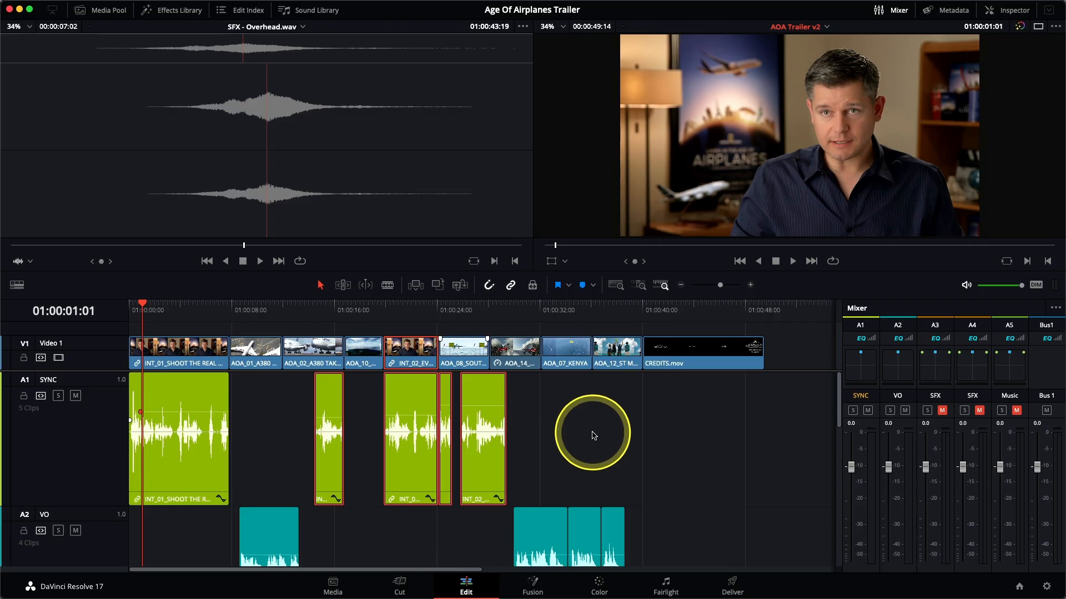
# Deselect the normalized SYNC clips and play from 01:00:19:20 to check their level.
pyautogui.click(593, 435)
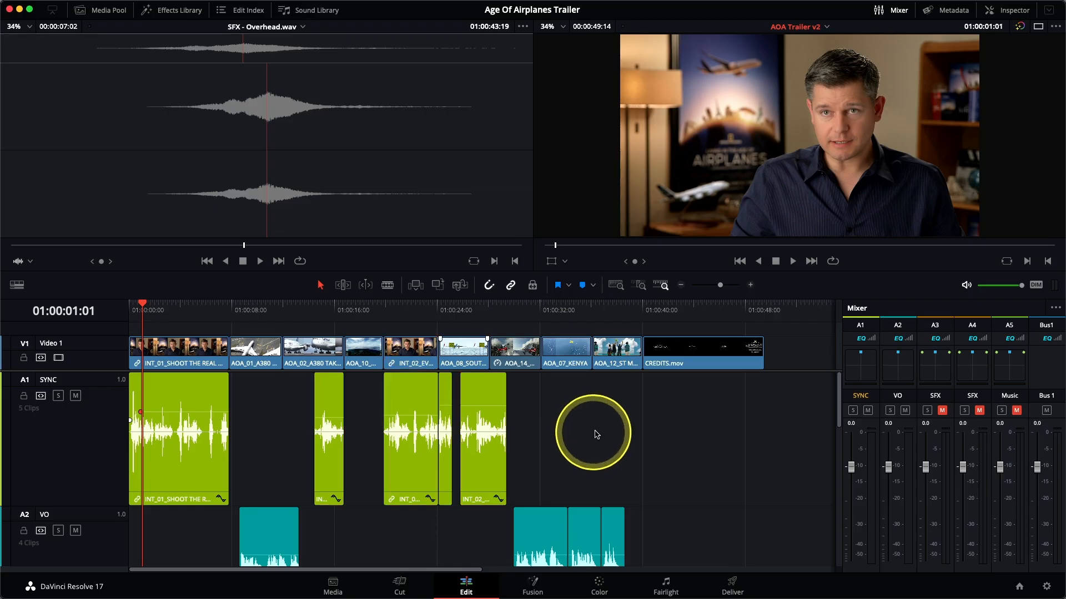
pyautogui.click(383, 310)
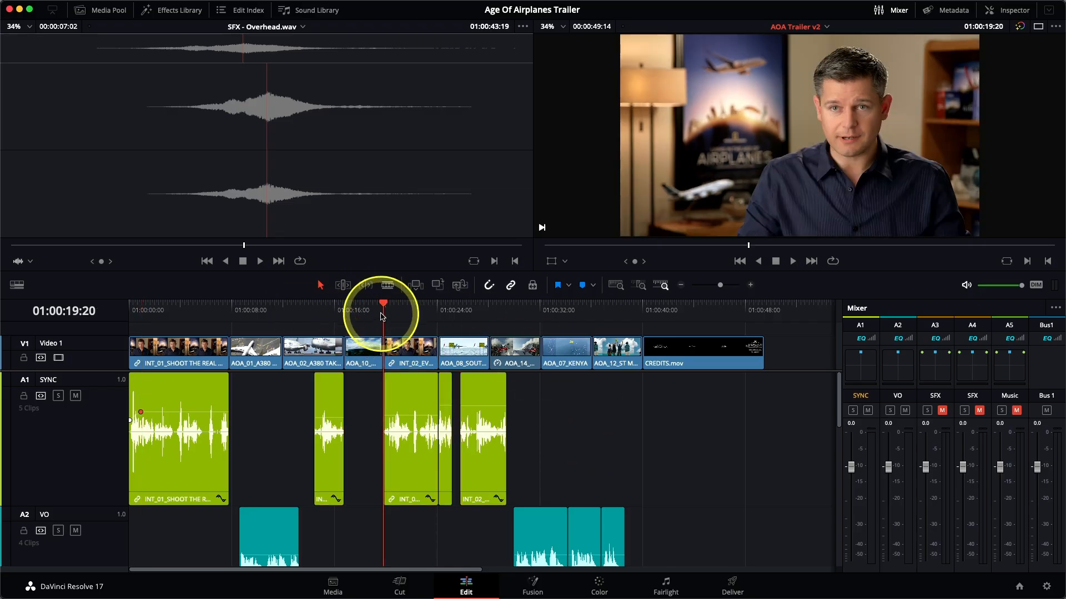
pyautogui.press('space')
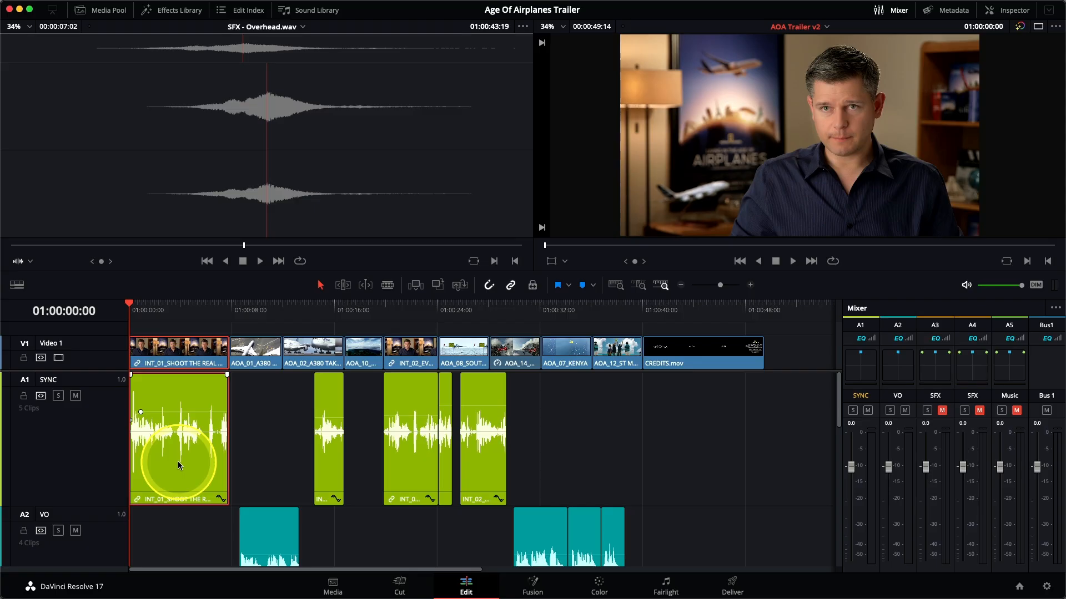
# Lower the first SYNC clip's volume by three increments while playing it from the start of the trailer.
pyautogui.press('space')
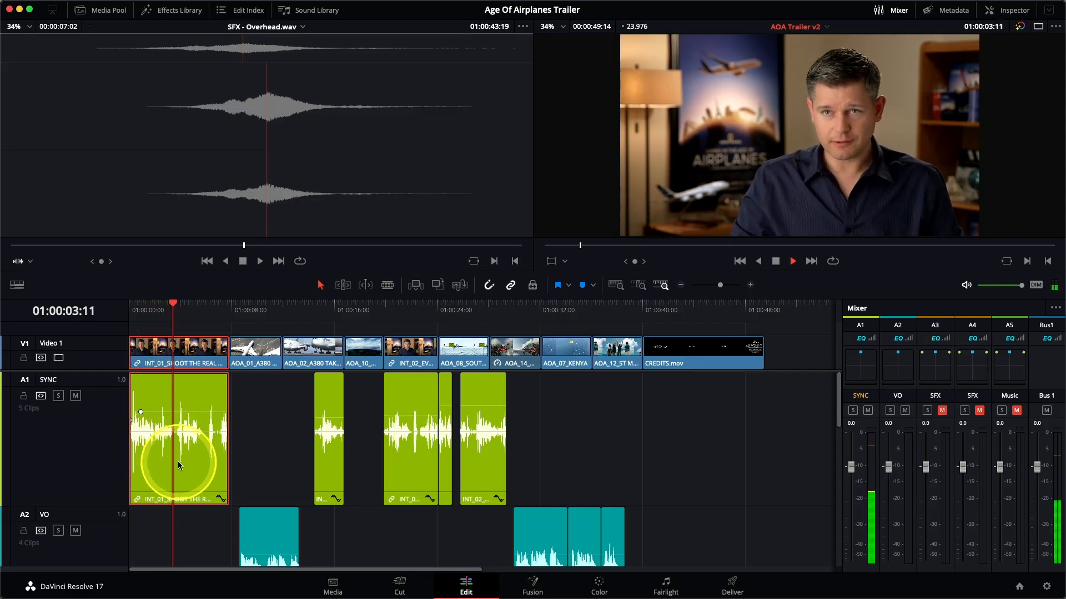
pyautogui.press('alt+super+minus')
pyautogui.press('alt+super+minus')
pyautogui.press('alt+super+minus')
pyautogui.press('alt+super+minus')
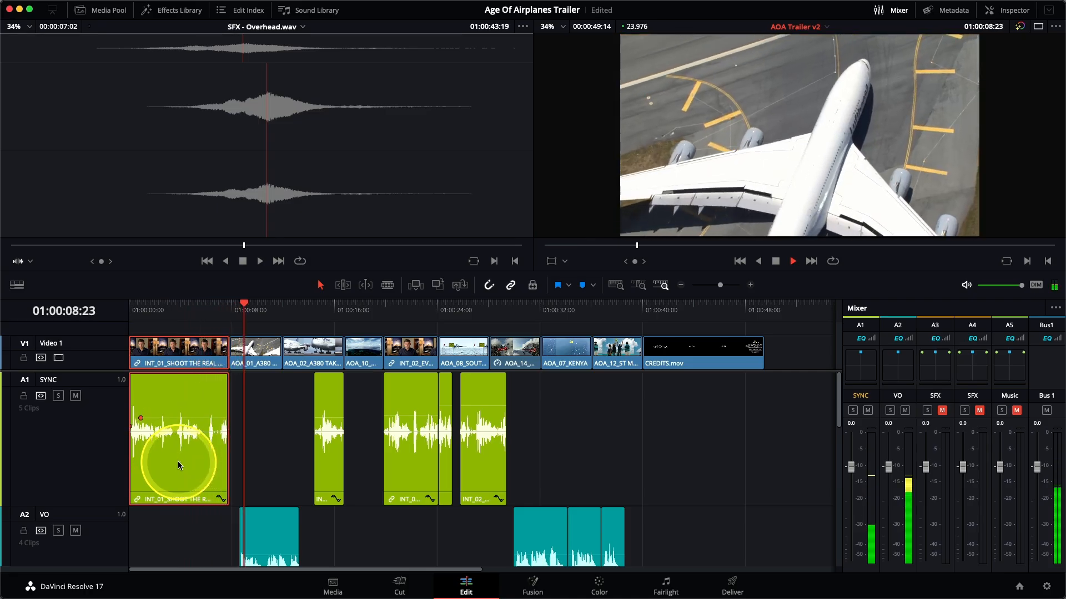
pyautogui.press('space')
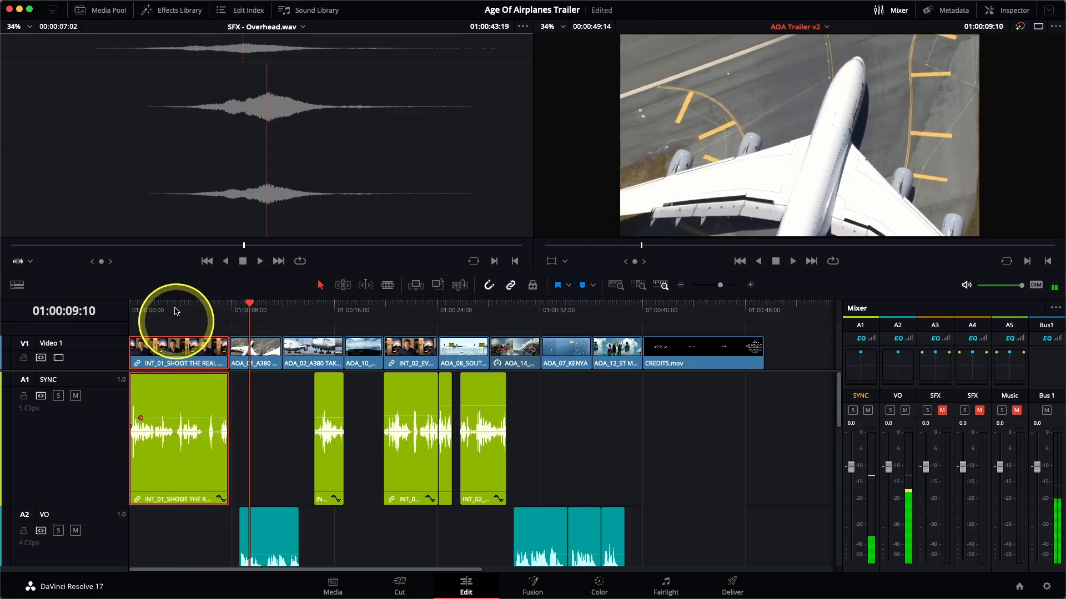
# Replay the opening from 01:00:00:00 to 01:00:07:21 to check the first SYNC clip's lowered level.
pyautogui.press('Home')
pyautogui.press('space')
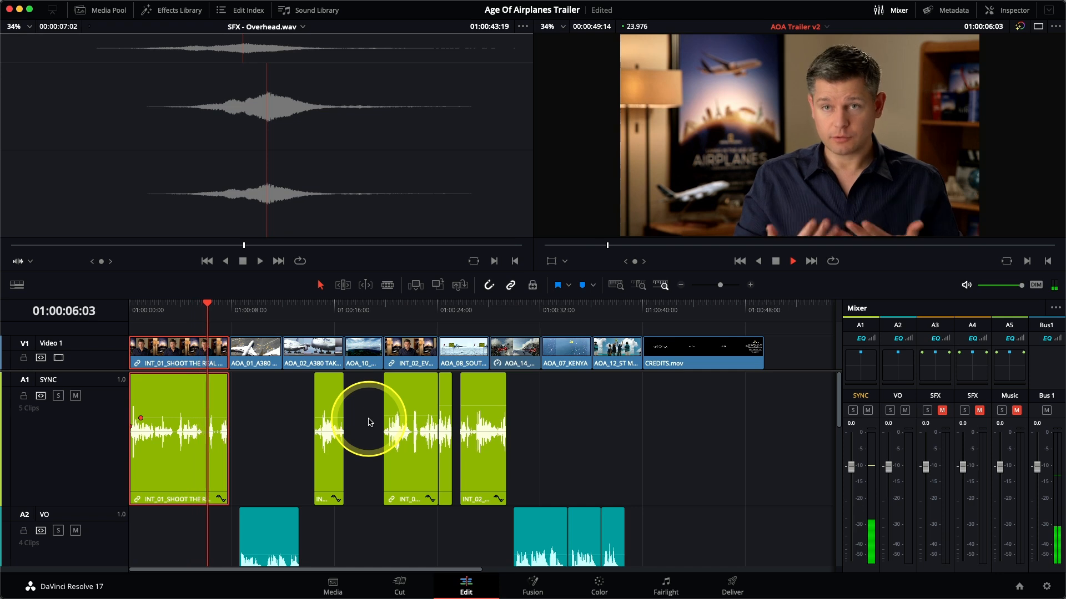
pyautogui.press('space')
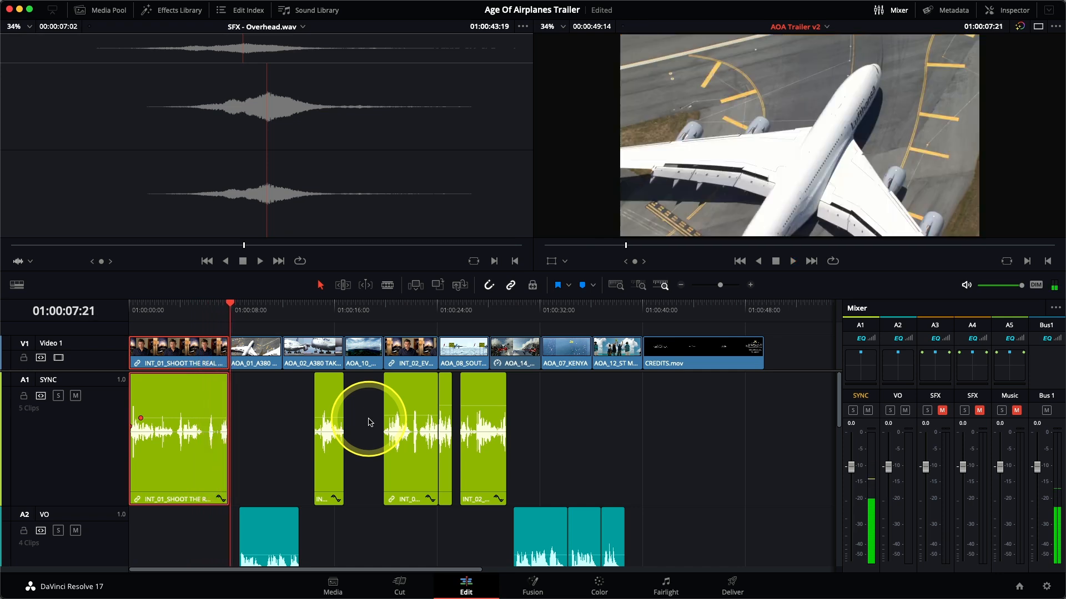
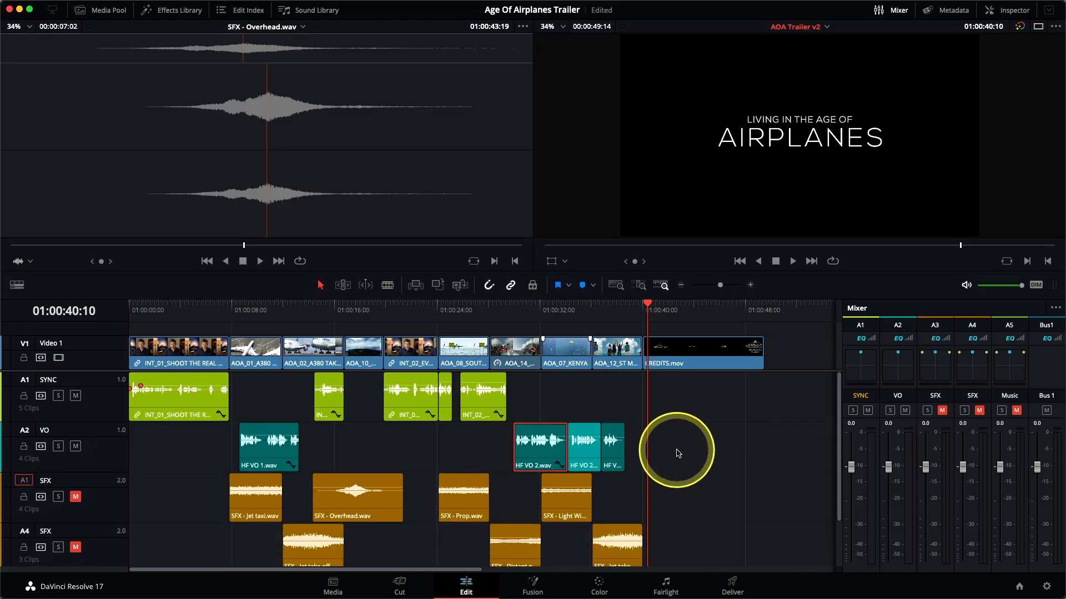
# Unmute both SFX tracks, mute the SYNC and VO tracks, and play the sound effects from 01:00:07:20.
pyautogui.scroll(-2, 560, 371)
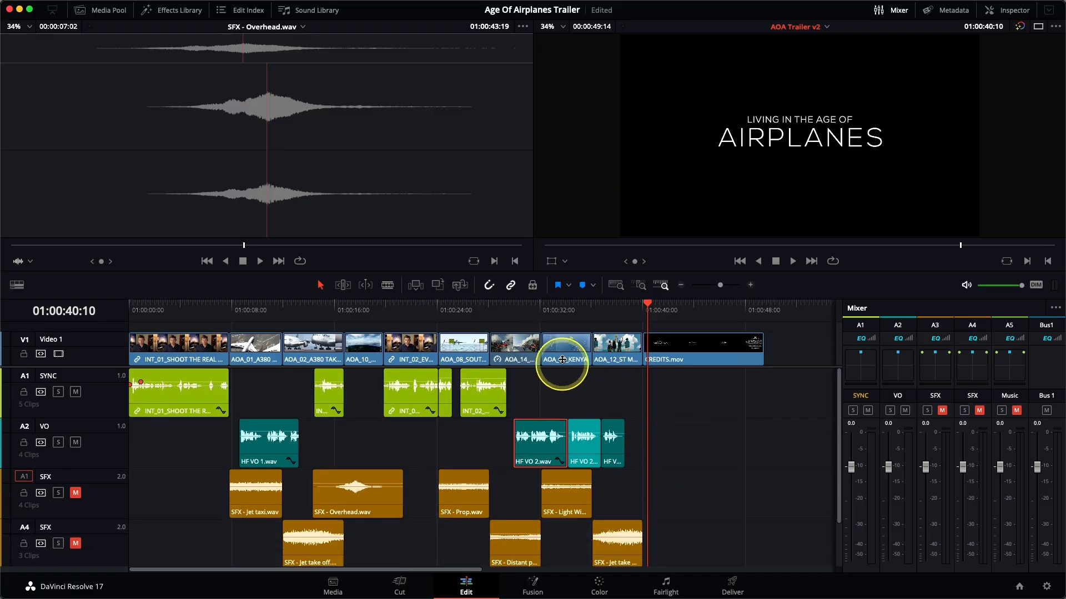
pyautogui.click(561, 333)
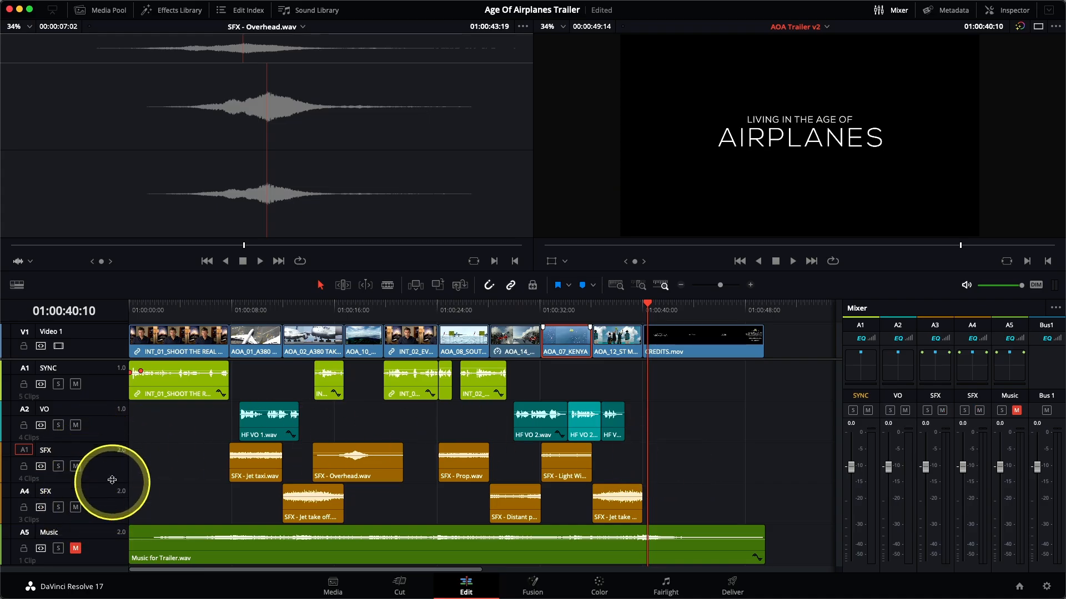
pyautogui.click(76, 384)
pyautogui.click(76, 425)
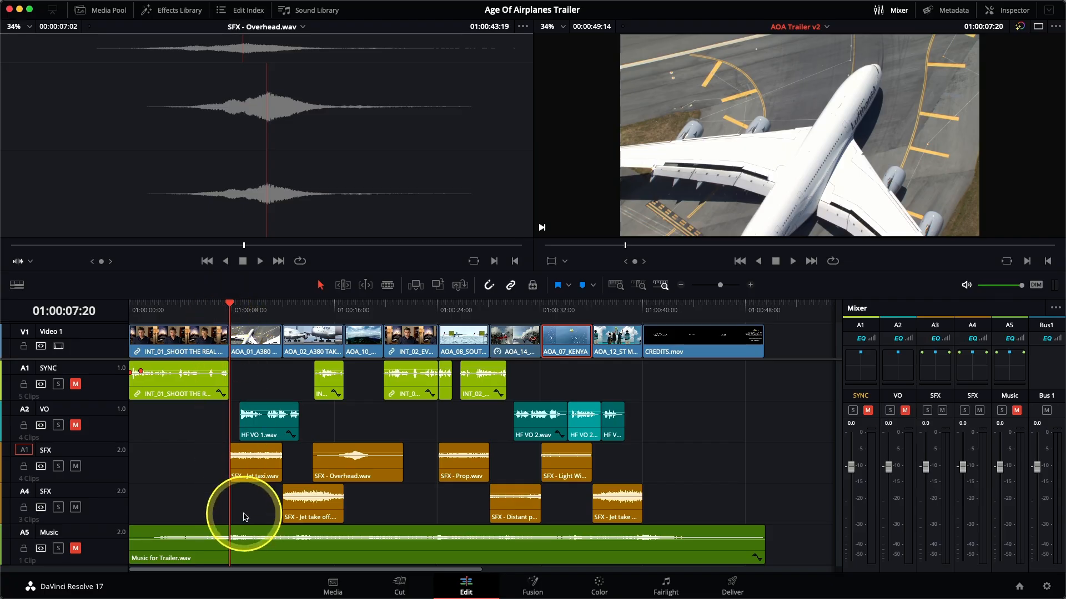
pyautogui.press('space')
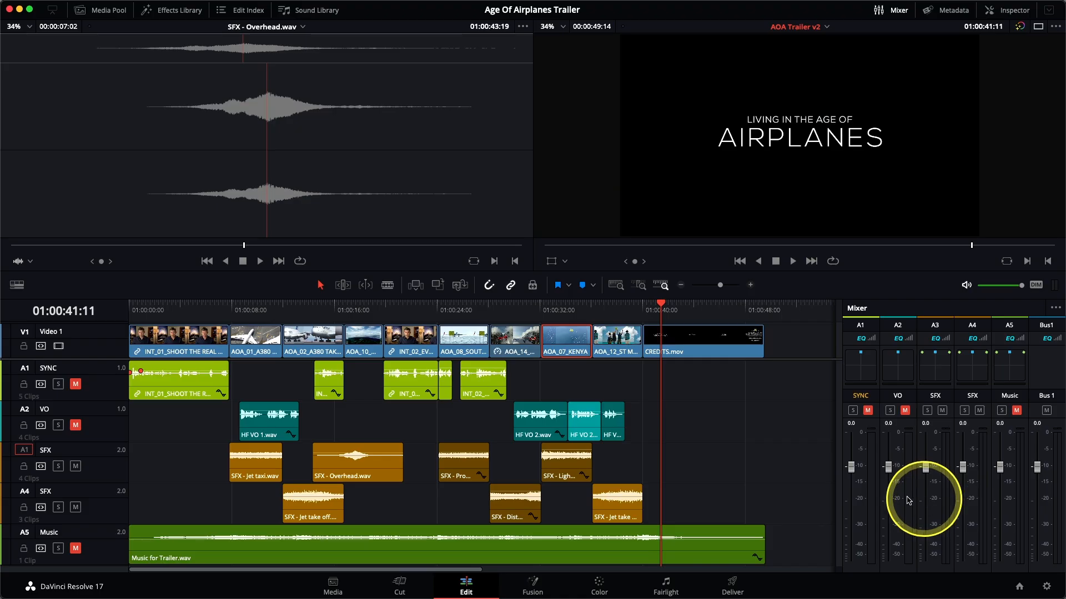
# Lower the A3 SFX track fader to -10 and the A4 SFX track fader to -11 during playback, and replay the Aerial Alaska section.
pyautogui.click(229, 307)
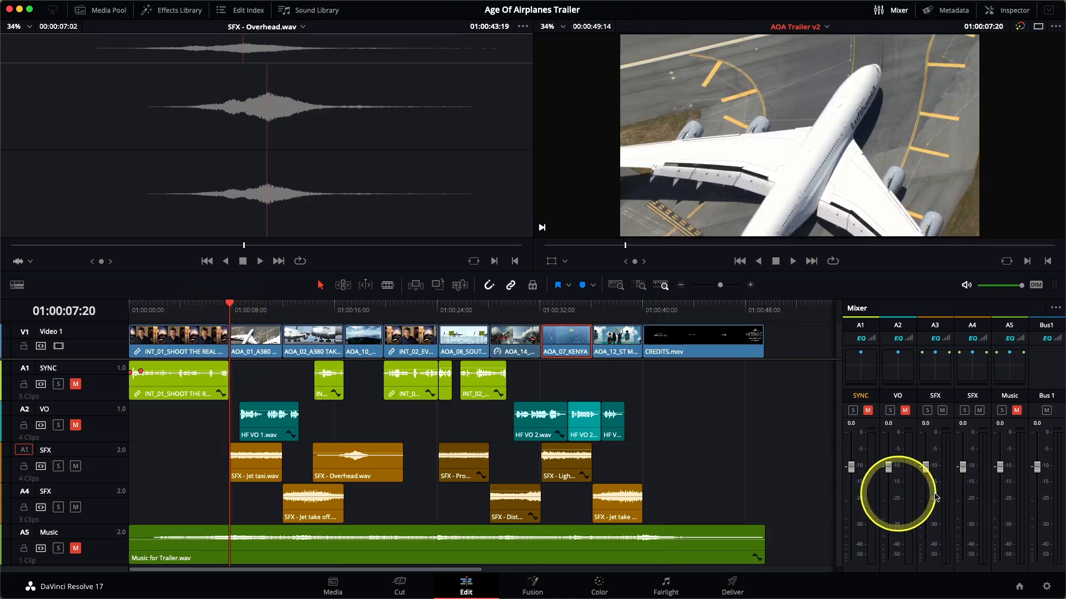
pyautogui.press('space')
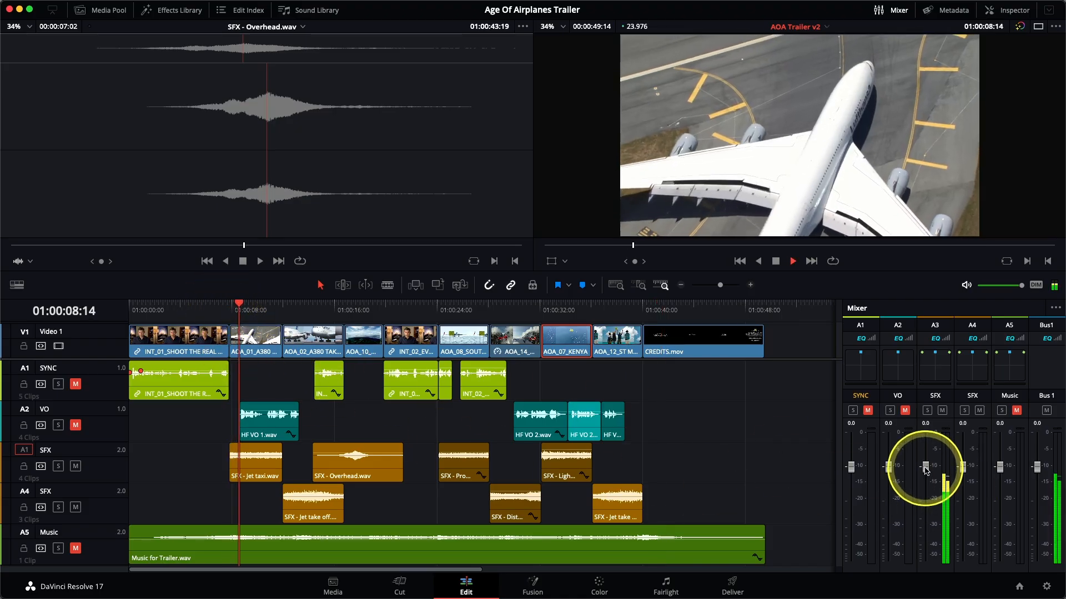
pyautogui.moveTo(925, 468); pyautogui.dragTo(926, 508)
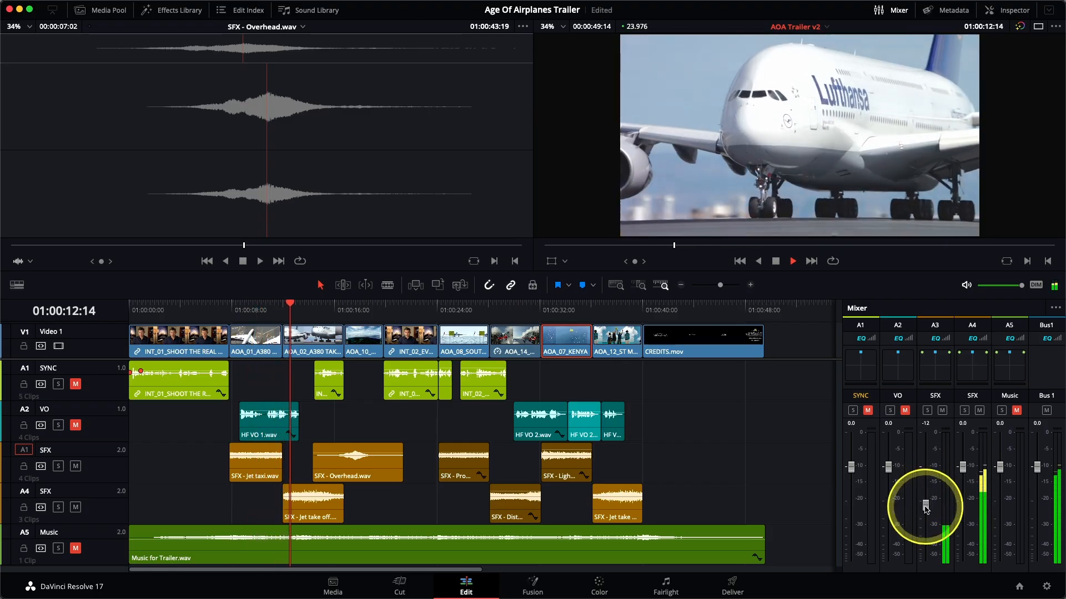
pyautogui.moveTo(962, 468); pyautogui.dragTo(963, 504)
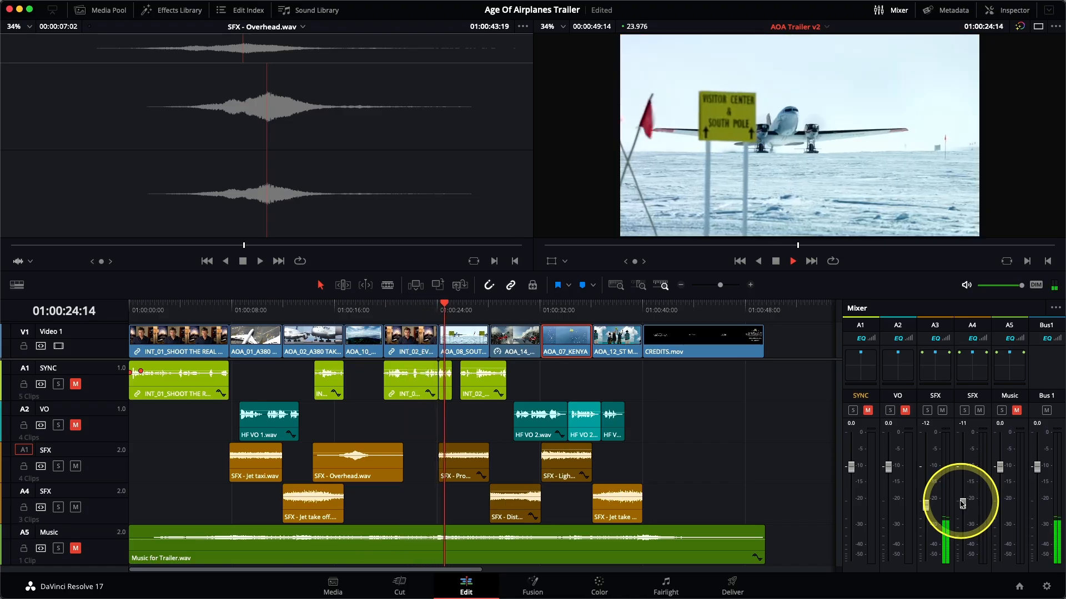
pyautogui.moveTo(927, 503); pyautogui.dragTo(962, 502)
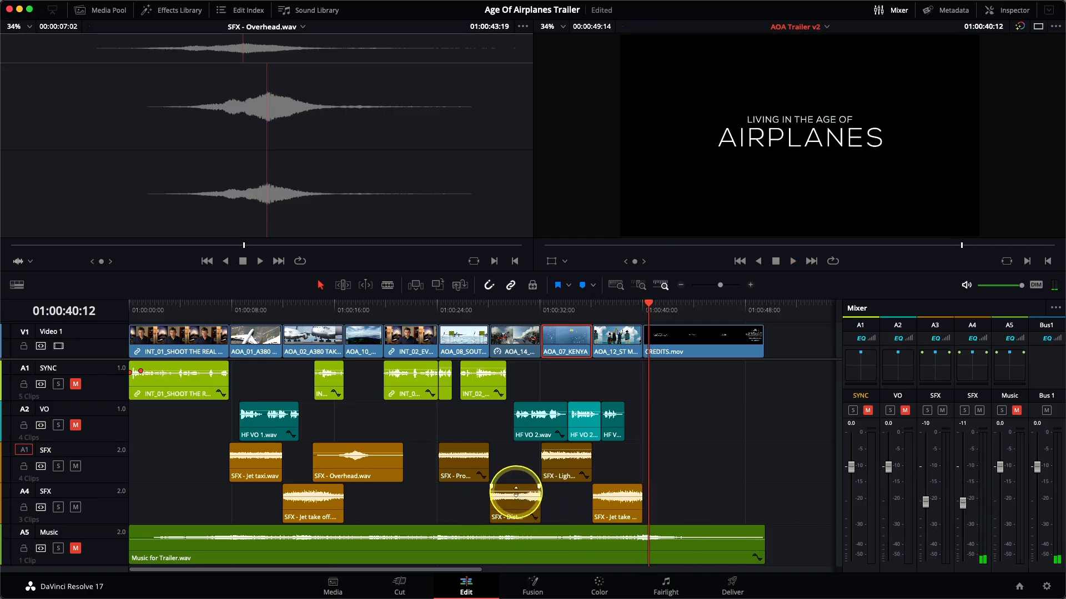
pyautogui.click(490, 305)
pyautogui.press('space')
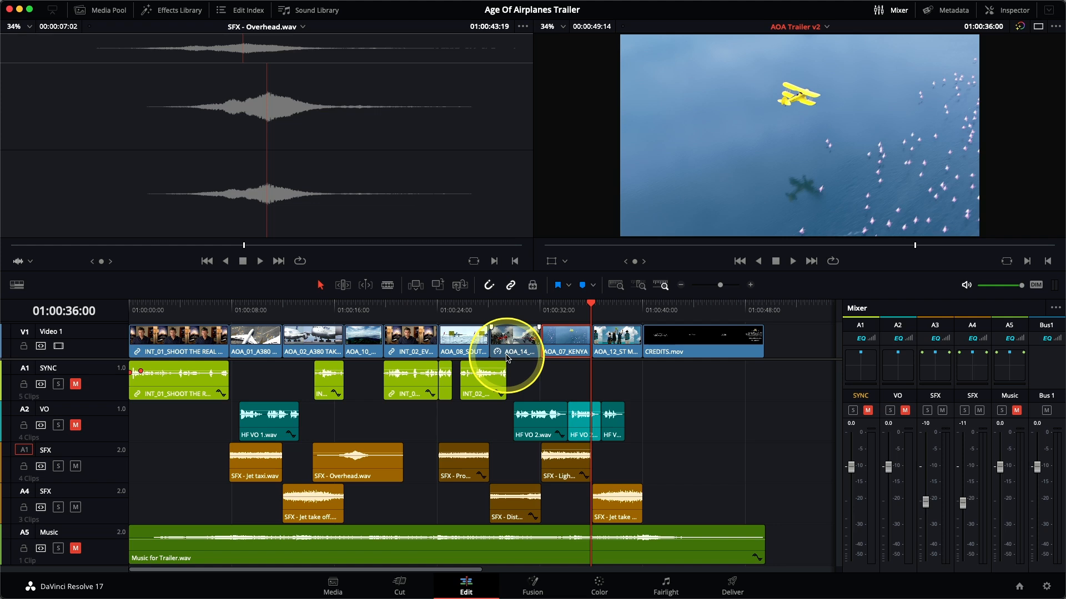
# Add a fade-in and a fade-out to the SFX - Jet taxi clip and extend its end past the A380 Takeoff cut.
pyautogui.click(251, 304)
pyautogui.click(641, 285)
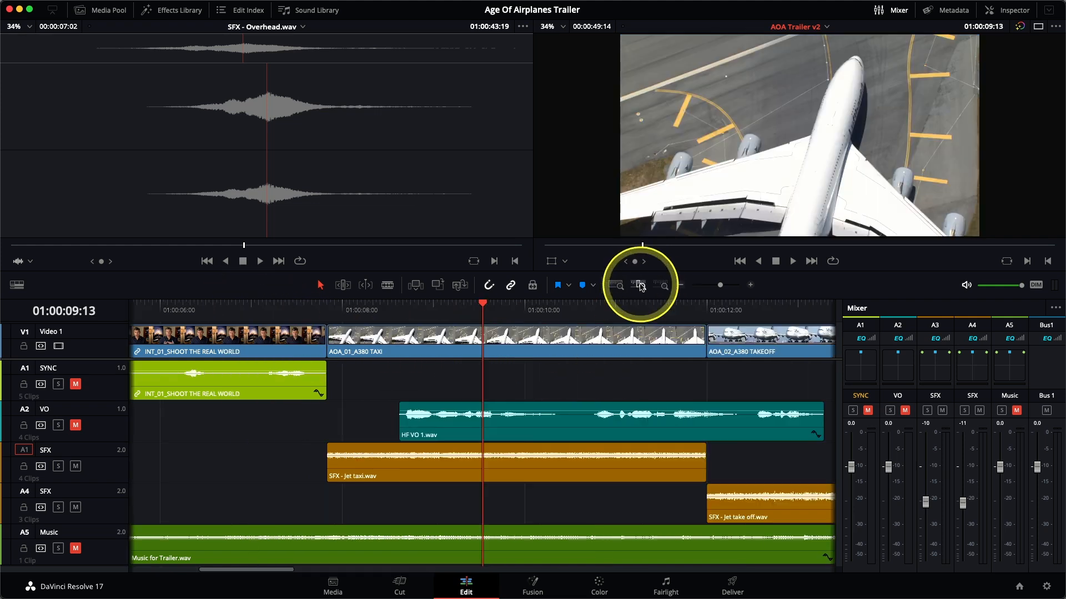
pyautogui.click(615, 447)
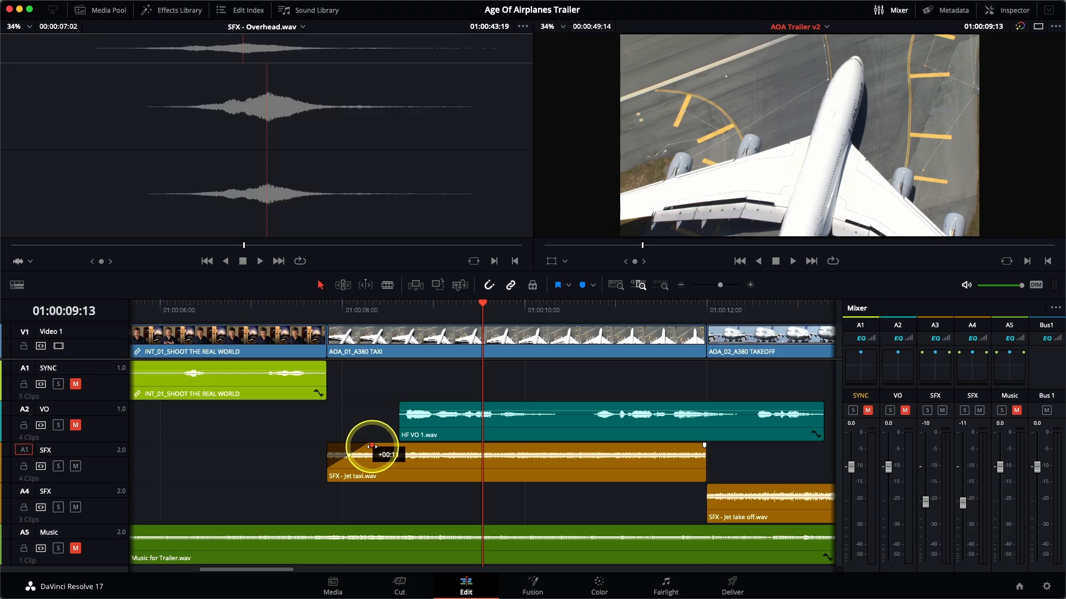
pyautogui.moveTo(370, 446); pyautogui.dragTo(371, 447)
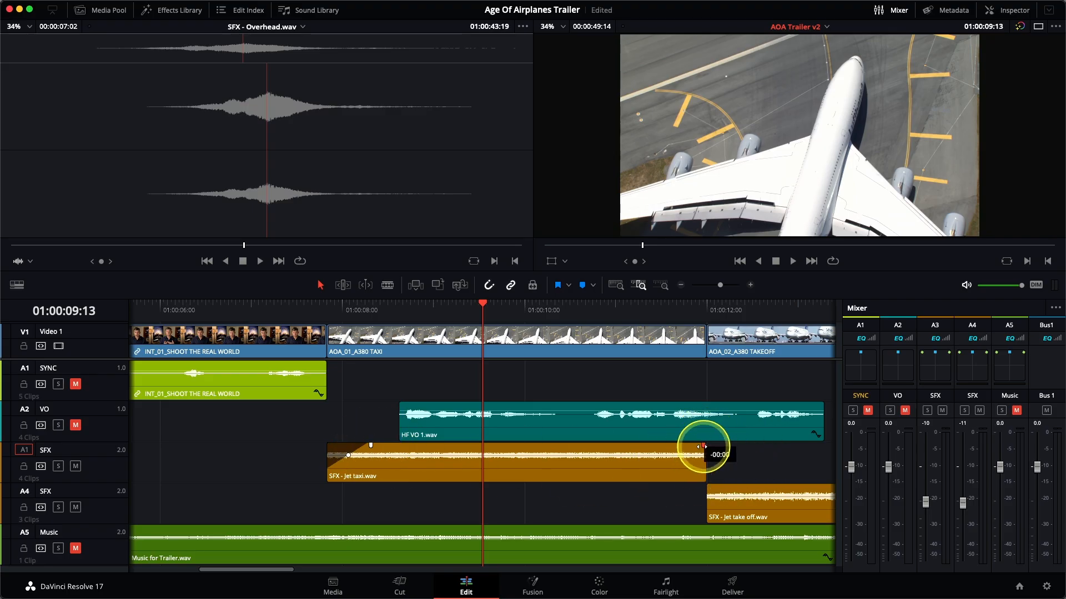
pyautogui.moveTo(670, 446); pyautogui.dragTo(749, 457)
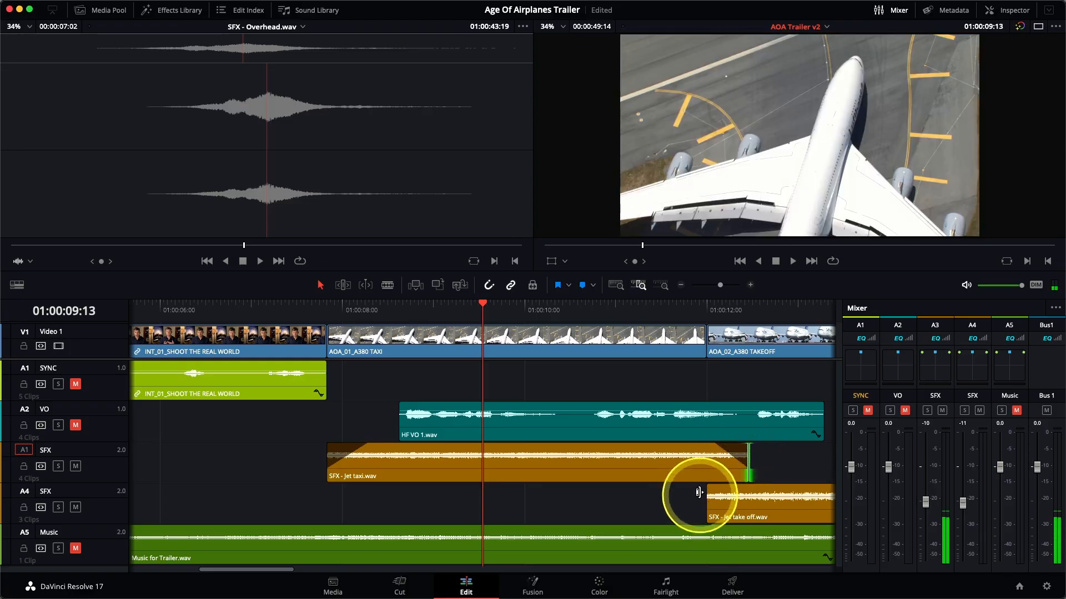
# Fade in the first SFX - Jet take off clip and trim the Jet taxi clip's start earlier, under the end of the opening interview.
pyautogui.moveTo(711, 488); pyautogui.dragTo(712, 487)
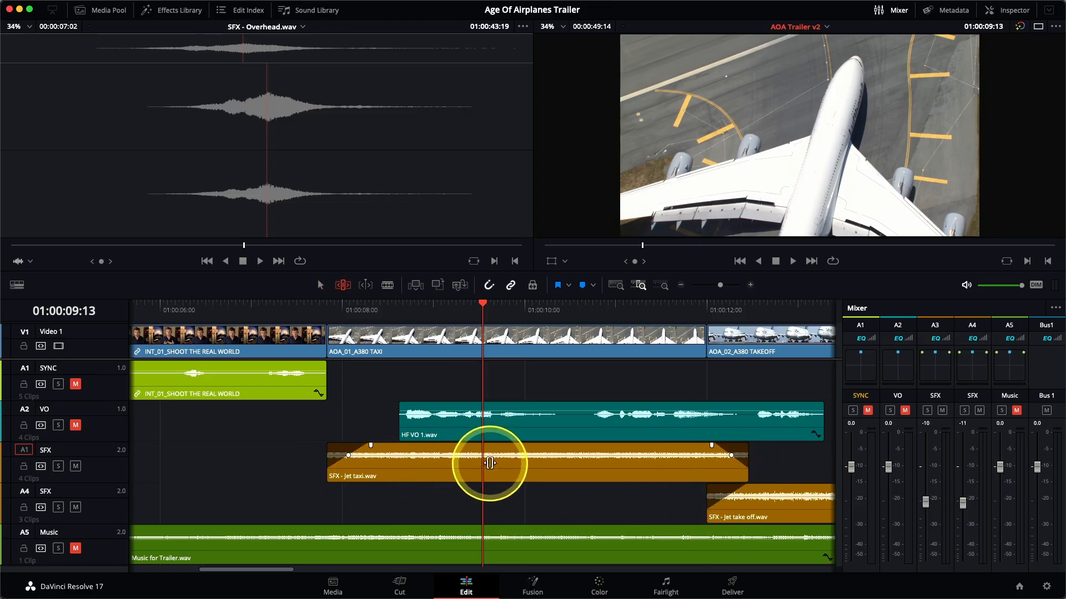
pyautogui.moveTo(489, 459); pyautogui.dragTo(481, 459)
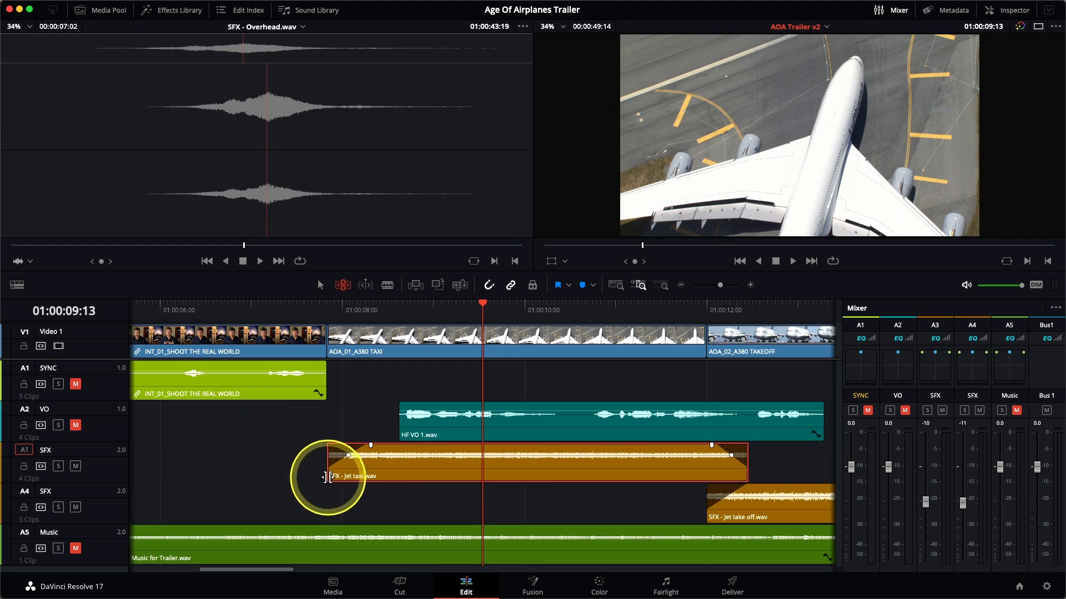
pyautogui.moveTo(327, 477); pyautogui.dragTo(295, 477)
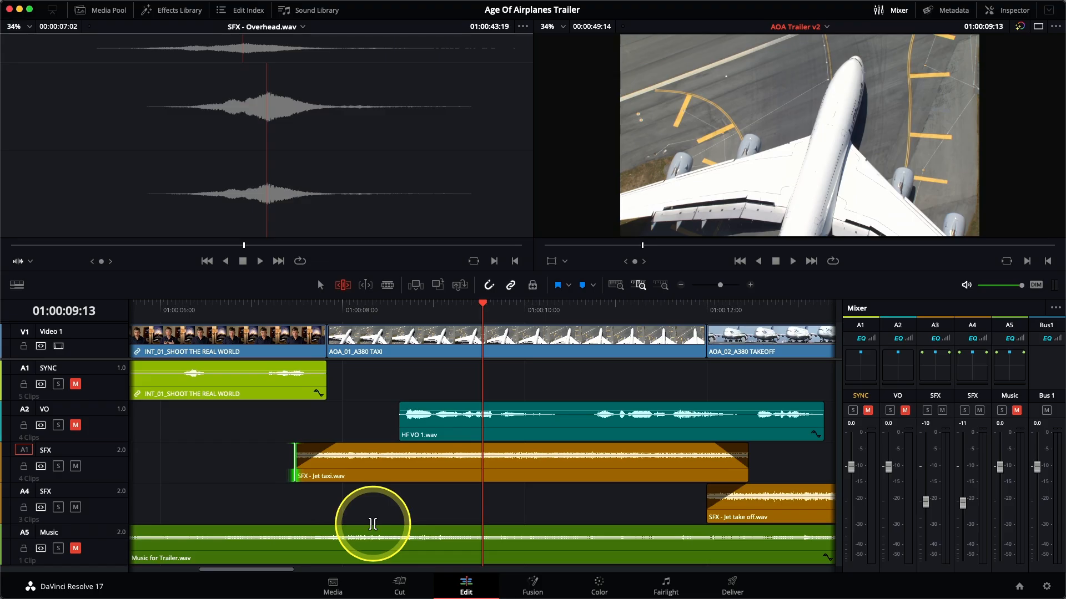
# Extend and fade out the first Jet take off clip, shorten the Overhead clip's start to about 01:00:16:00 with a fade-in, and play the overlap.
pyautogui.hscroll(10, 372, 524)
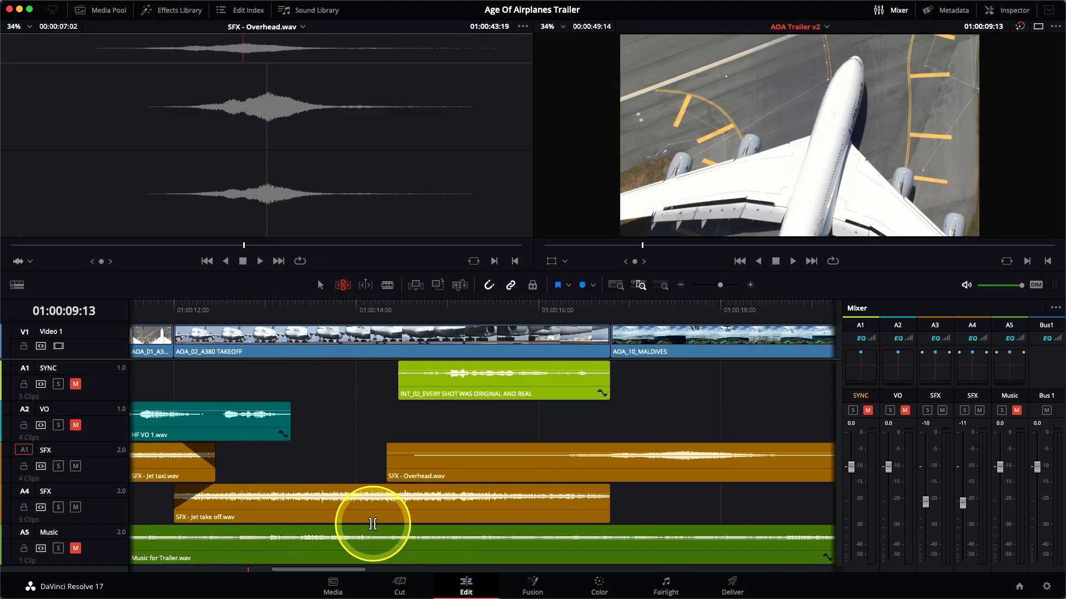
pyautogui.moveTo(609, 516); pyautogui.dragTo(659, 514)
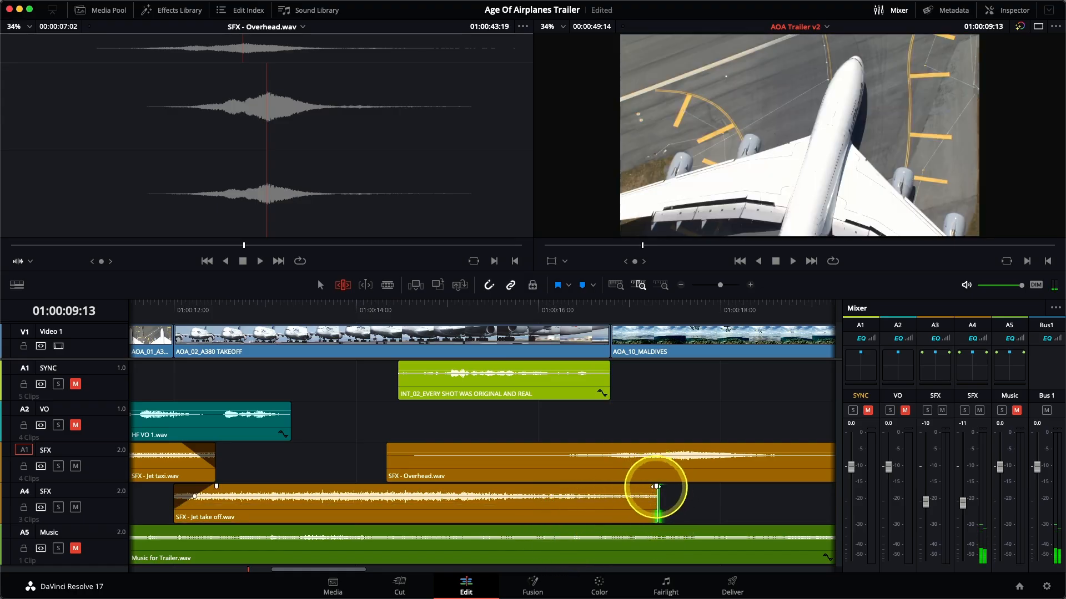
pyautogui.moveTo(390, 468); pyautogui.dragTo(604, 448)
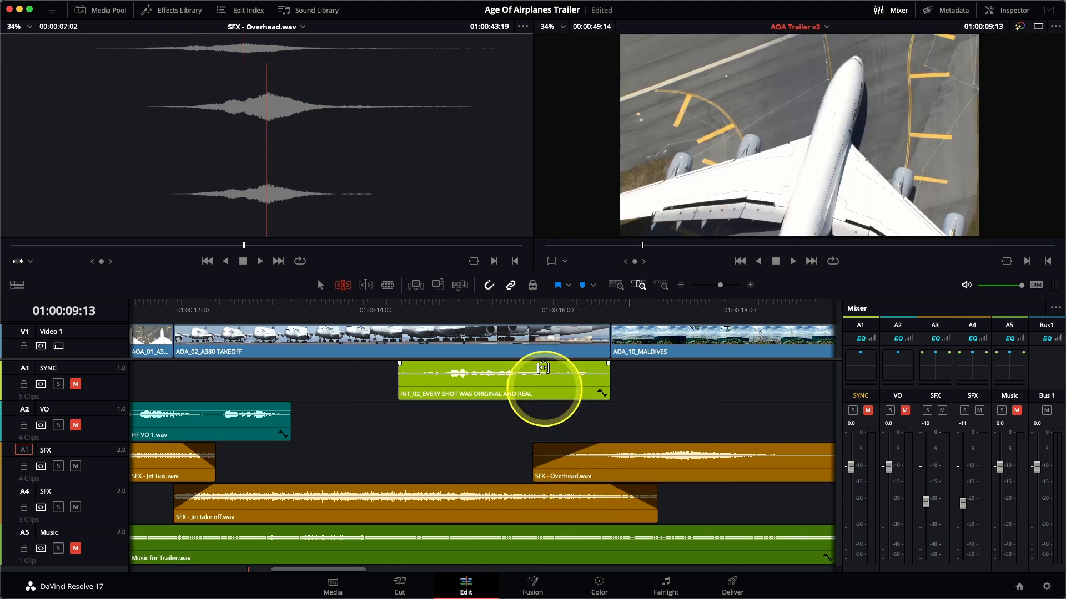
pyautogui.click(490, 311)
pyautogui.press('space')
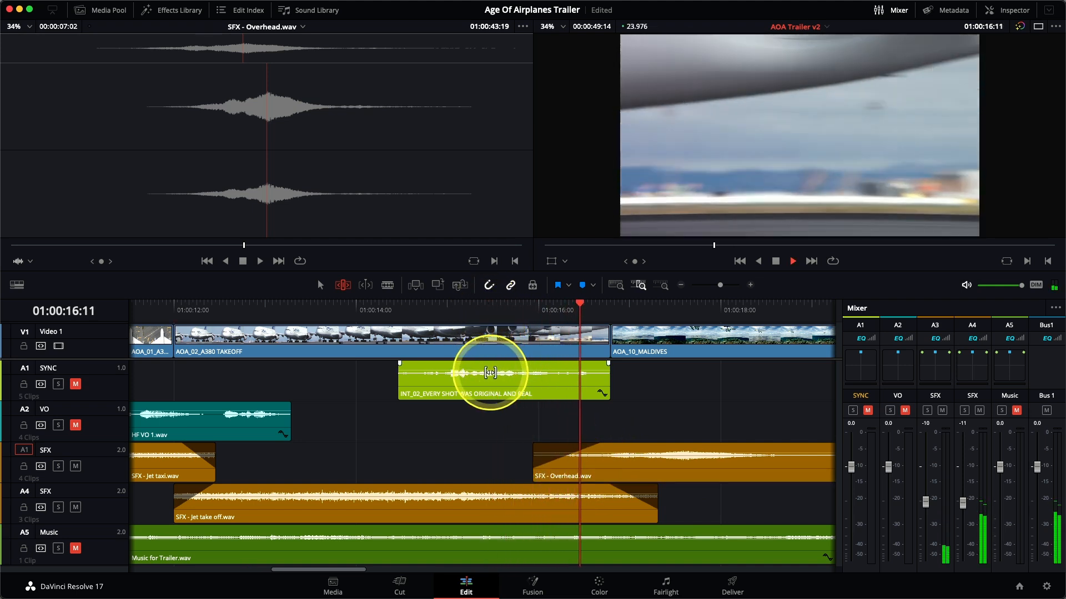
pyautogui.press('space')
# Add a fade-out of about 1.8 seconds to the end of the SFX - Overhead clip.
pyautogui.hscroll(10, 588, 507)
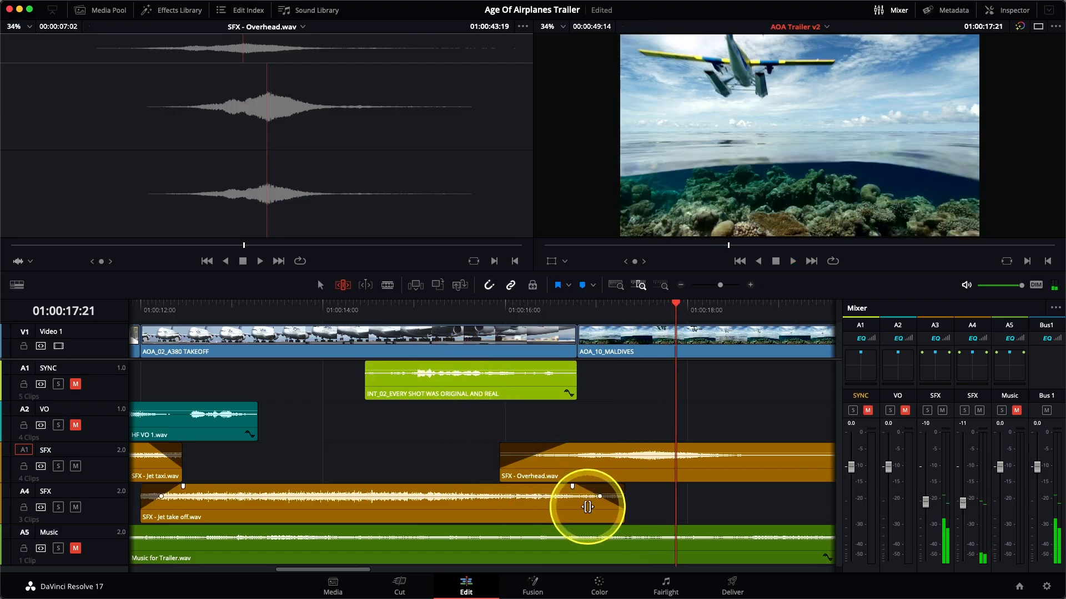
pyautogui.moveTo(558, 452)
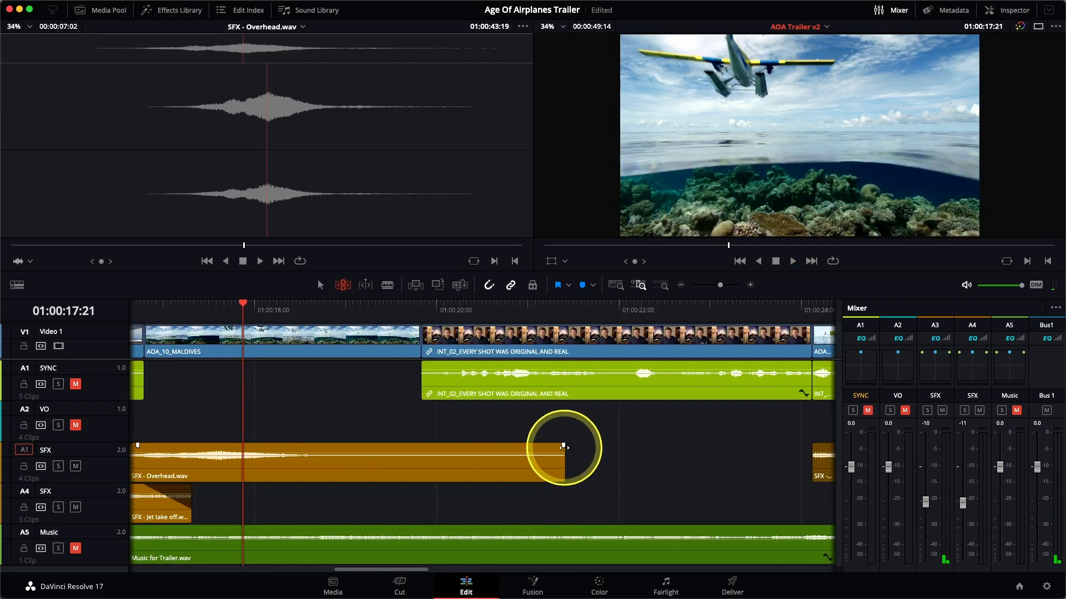
pyautogui.moveTo(563, 446); pyautogui.dragTo(397, 446)
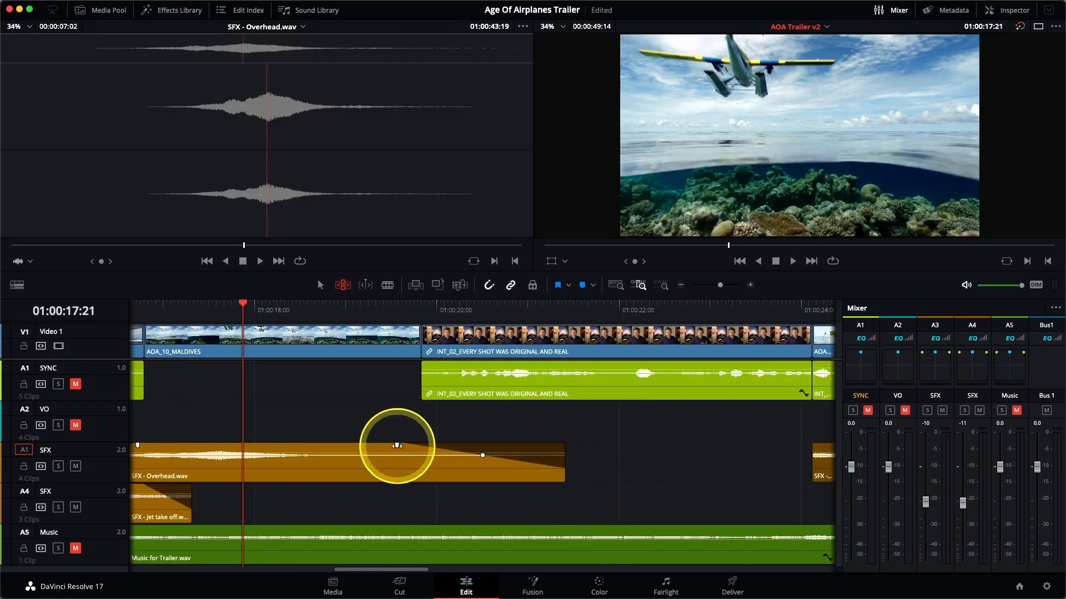
# Fade in the SFX - Prop clip and extend its start slightly ahead of the South Pole Takeoff shot.
pyautogui.hscroll(8, 488, 475)
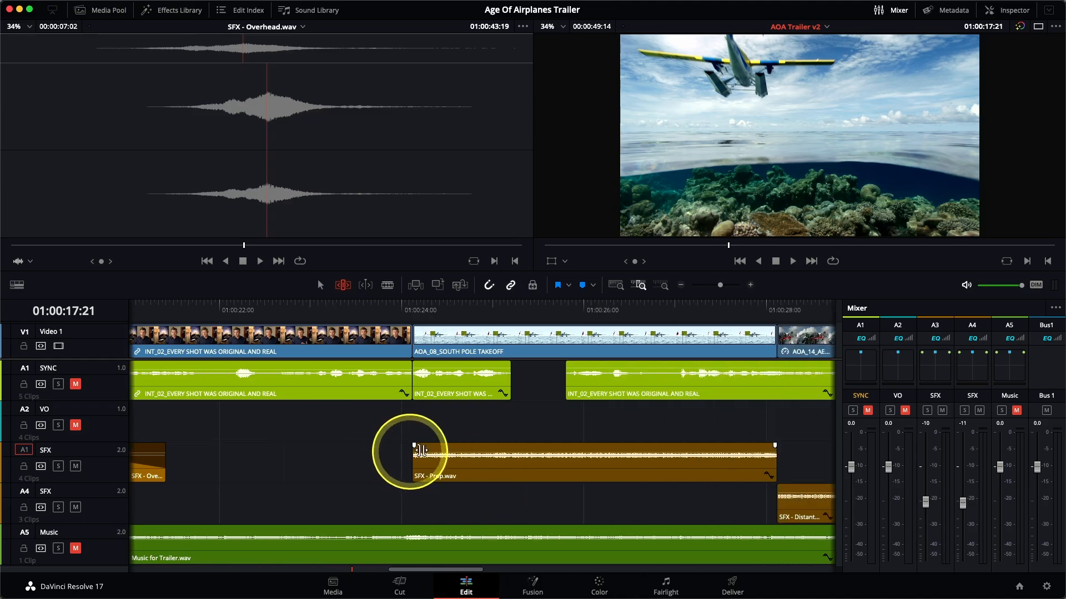
pyautogui.moveTo(479, 446); pyautogui.dragTo(476, 447)
pyautogui.moveTo(413, 466); pyautogui.dragTo(388, 466)
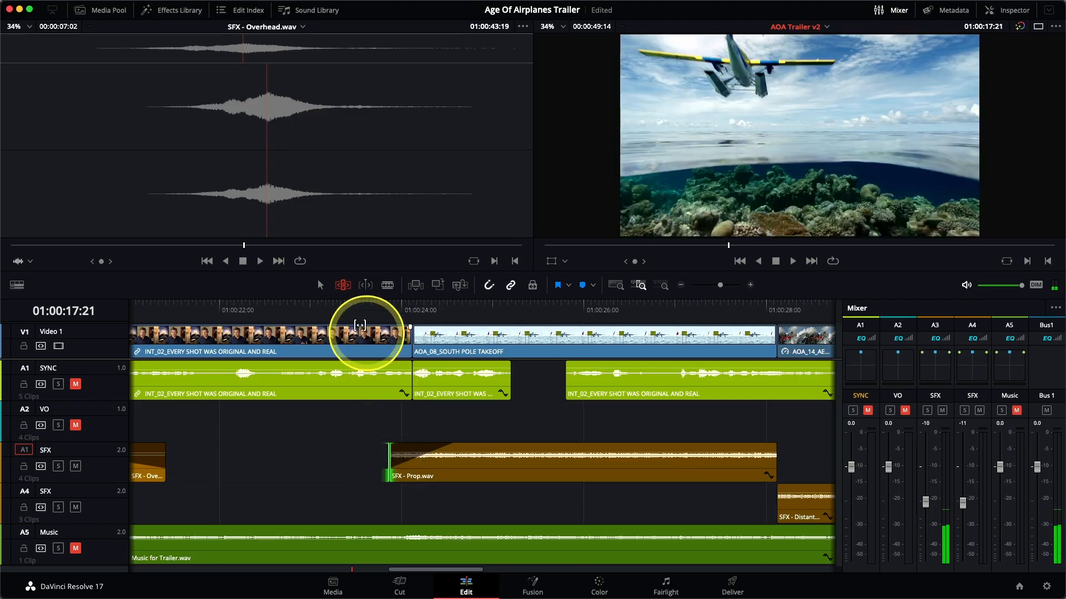
pyautogui.click(337, 304)
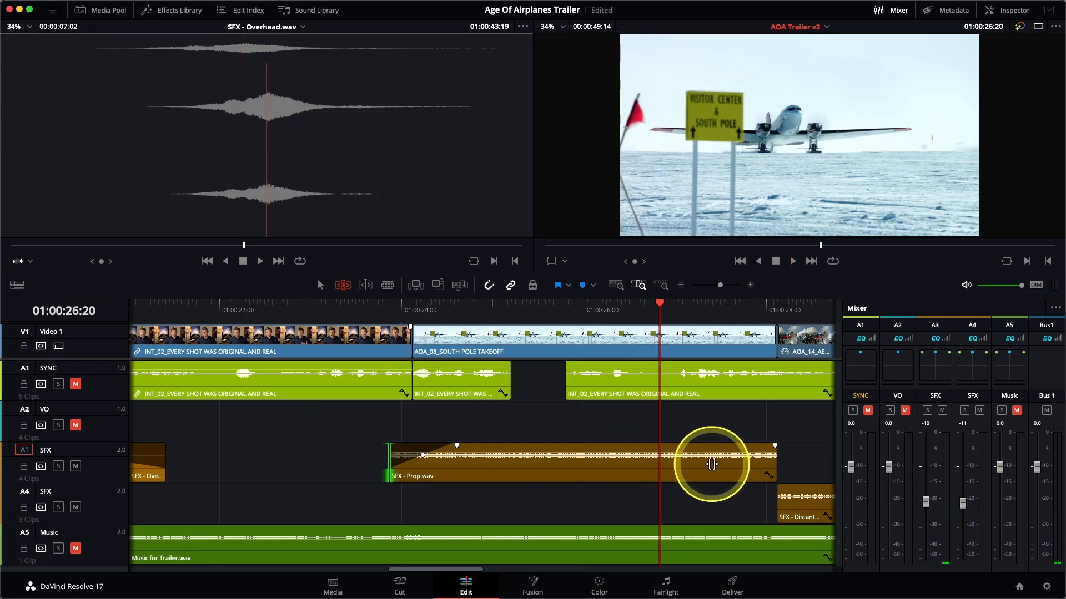
# Overlap the Prop and Distant prop plane clips across the Aerial Alaska cut, with a fade-out on Prop and a fade-in on Distant prop plane.
pyautogui.hscroll(5, 712, 464)
pyautogui.moveTo(611, 469); pyautogui.dragTo(642, 470)
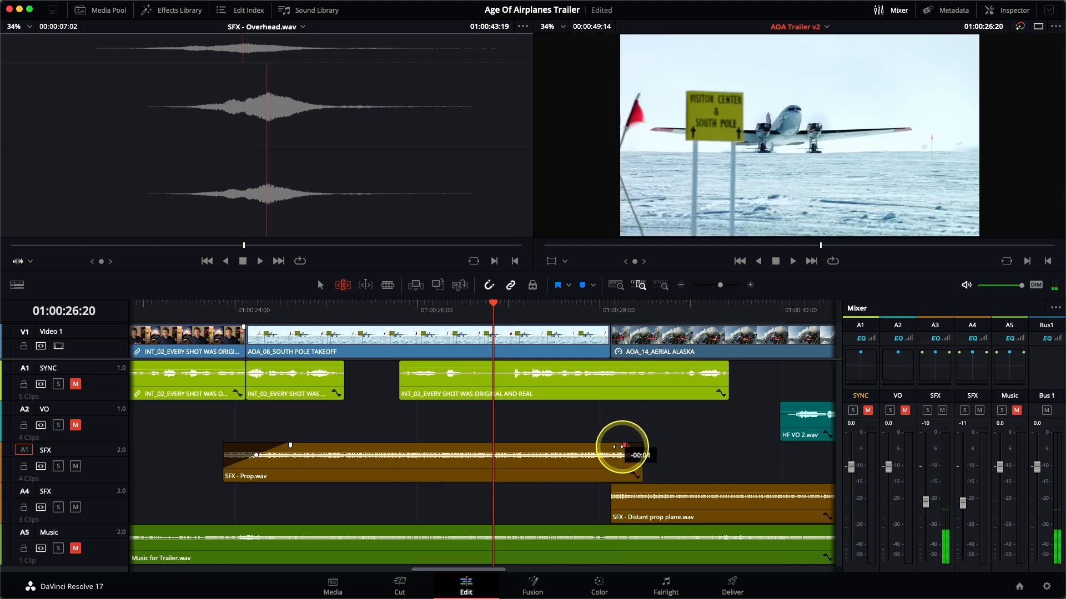
pyautogui.moveTo(612, 506); pyautogui.dragTo(576, 506)
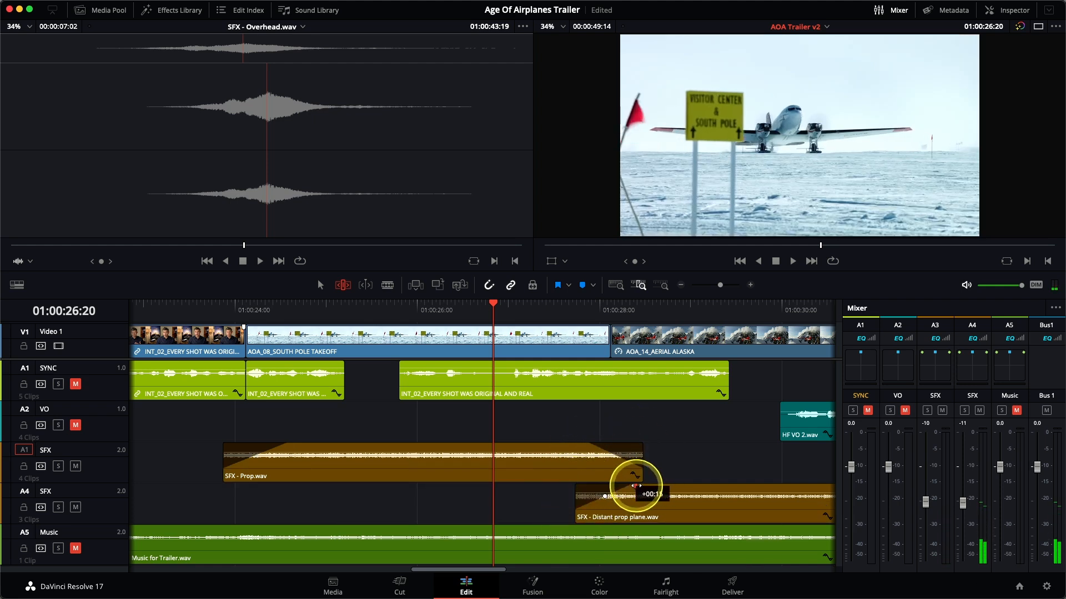
# Extend and fade out the Distant prop plane clip past the Kenya cut, and start the Light Wind Wispy clip earlier with a fade-in.
pyautogui.hscroll(8, 644, 476)
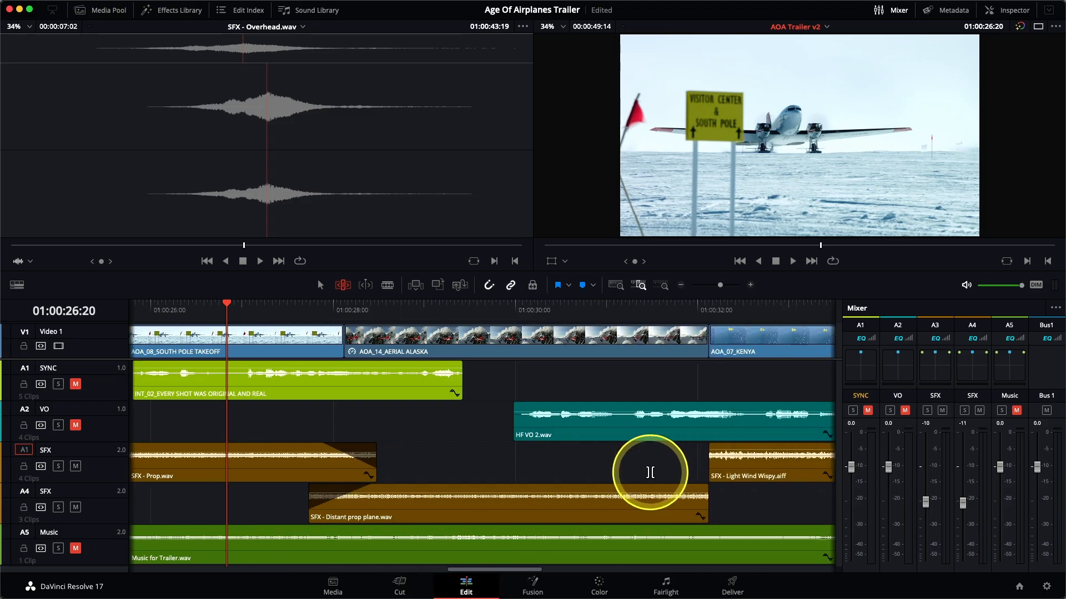
pyautogui.moveTo(607, 505); pyautogui.dragTo(658, 495)
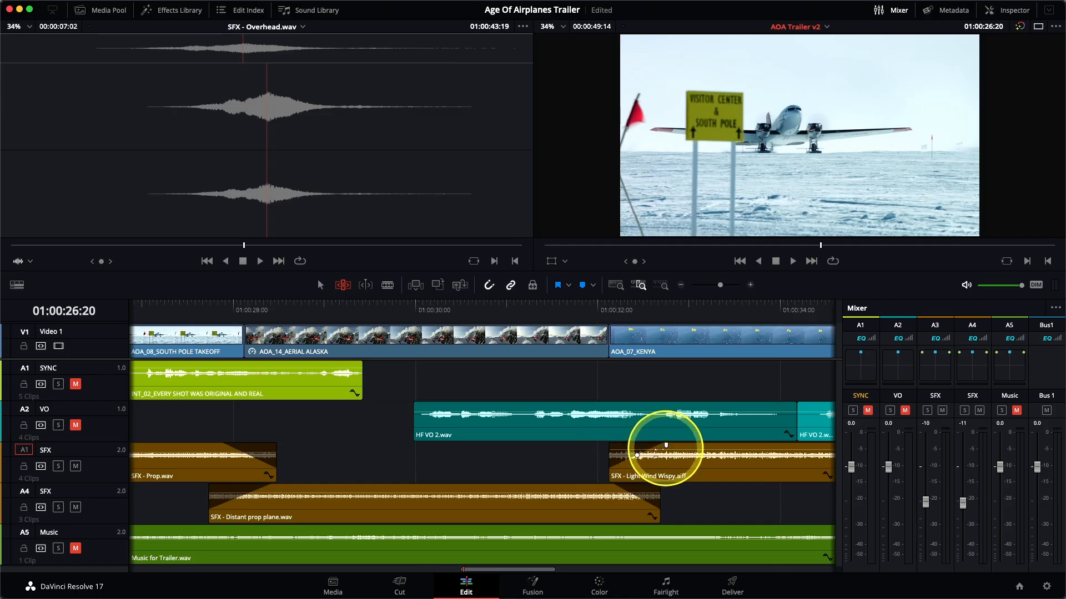
pyautogui.moveTo(609, 473); pyautogui.dragTo(577, 473)
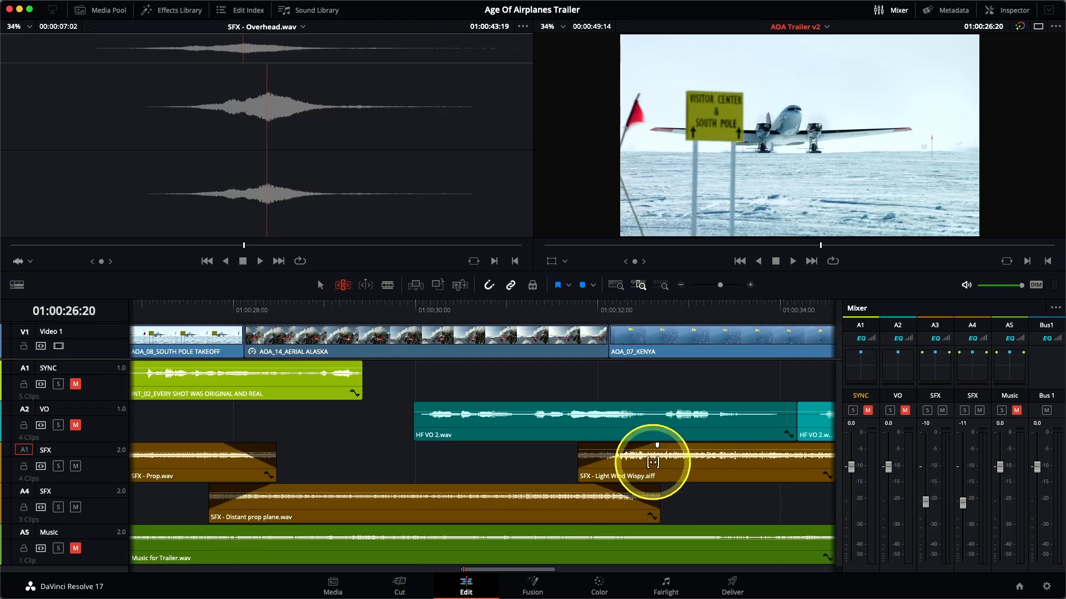
# Extend and fade out the Light Wind Wispy clip past the St Maarten cut, and start the last Jet take off clip earlier with a fade-in.
pyautogui.hscroll(10, 652, 464)
pyautogui.moveTo(603, 474); pyautogui.dragTo(648, 453)
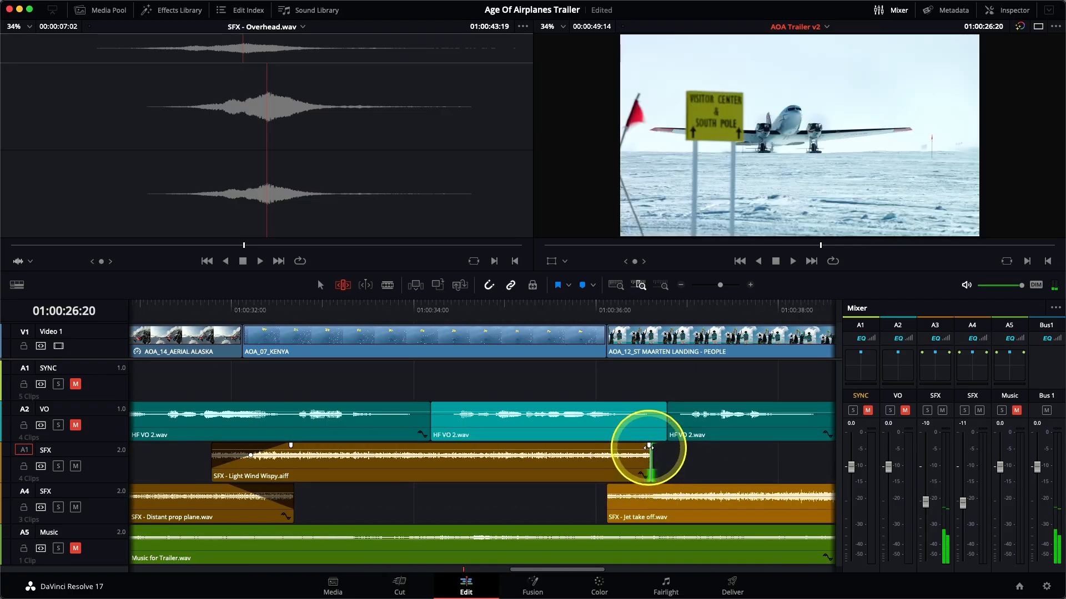
pyautogui.moveTo(607, 515); pyautogui.dragTo(585, 486)
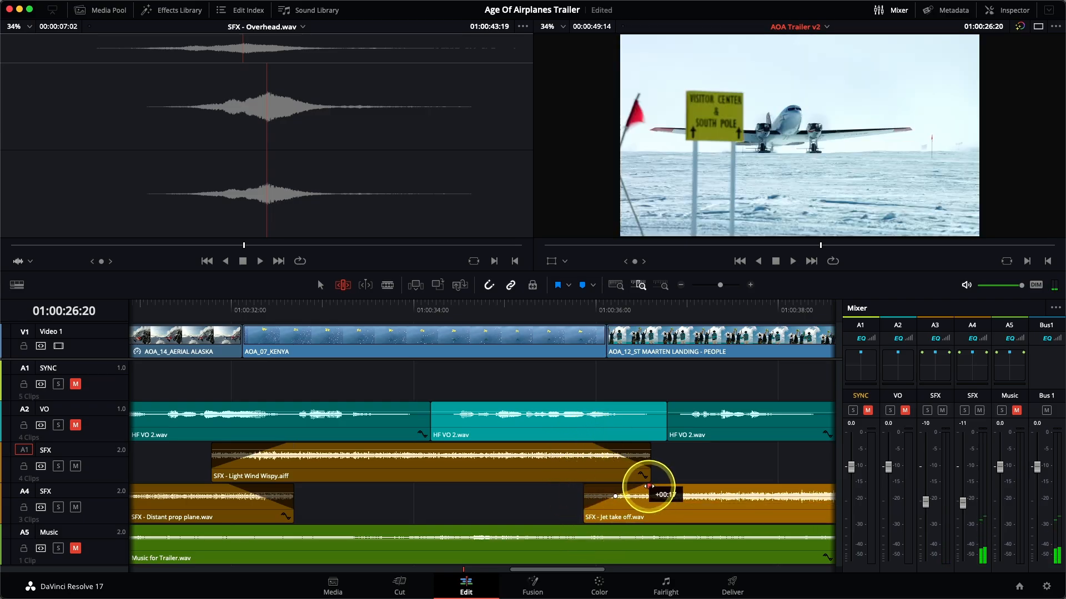
# Extend the end of the last SFX - Jet take off clip under the credits to about 01:00:44:00.
pyautogui.hscroll(10, 649, 487)
pyautogui.moveTo(627, 512); pyautogui.dragTo(788, 498)
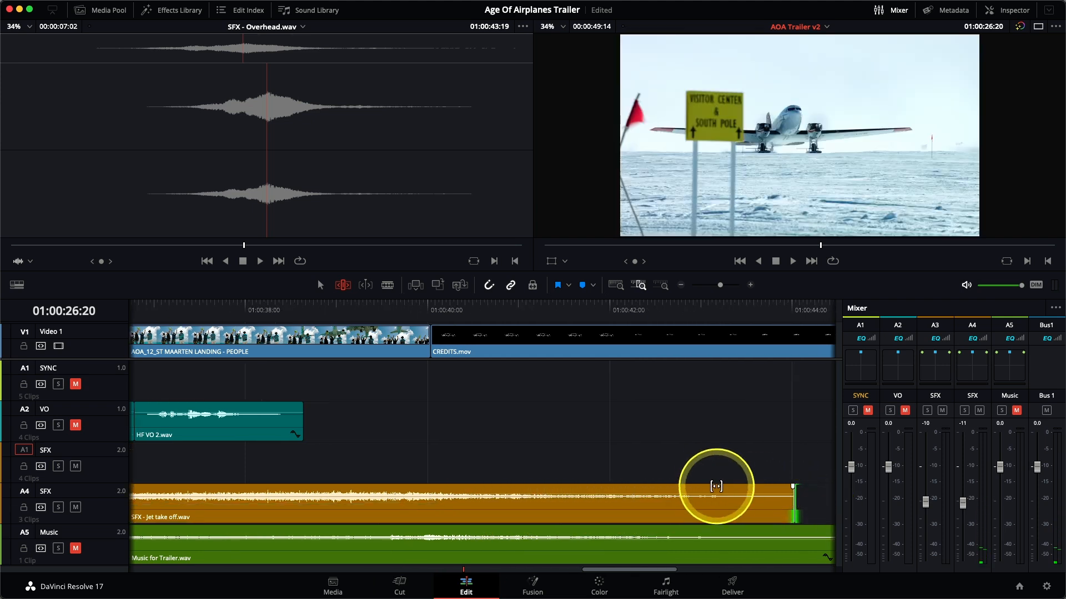
# Play the timeline from about 01:00:33:11 into the credits to check the overlapped and faded sound effects.
pyautogui.hscroll(3, 716, 486)
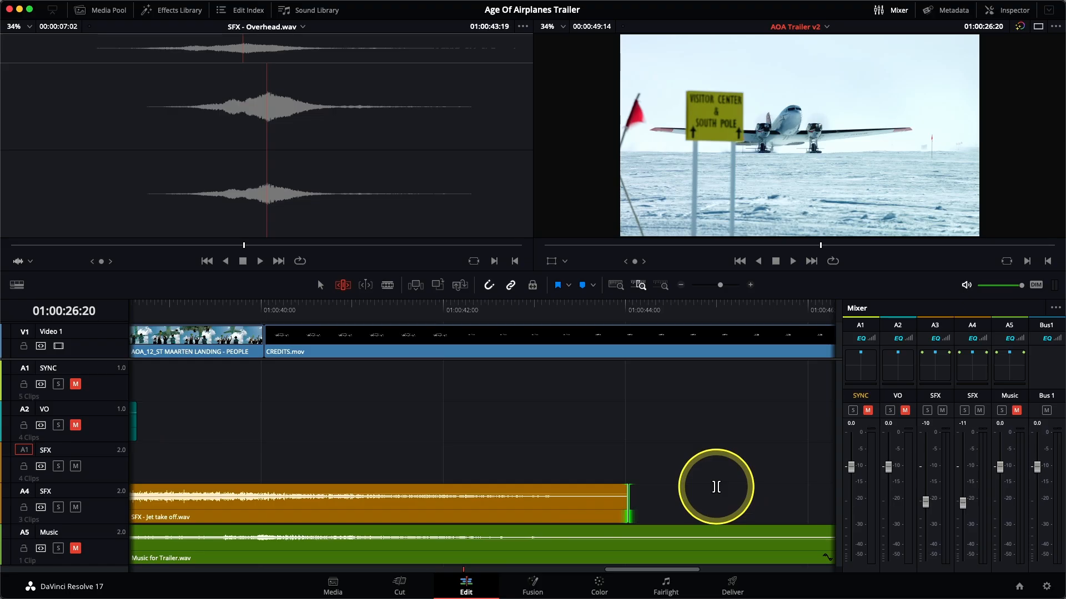
pyautogui.press('super+minus')
pyautogui.press('super+minus')
pyautogui.press('super+minus')
pyautogui.press('super+minus')
pyautogui.press('super+minus')
pyautogui.press('super+minus')
pyautogui.press('super+equal')
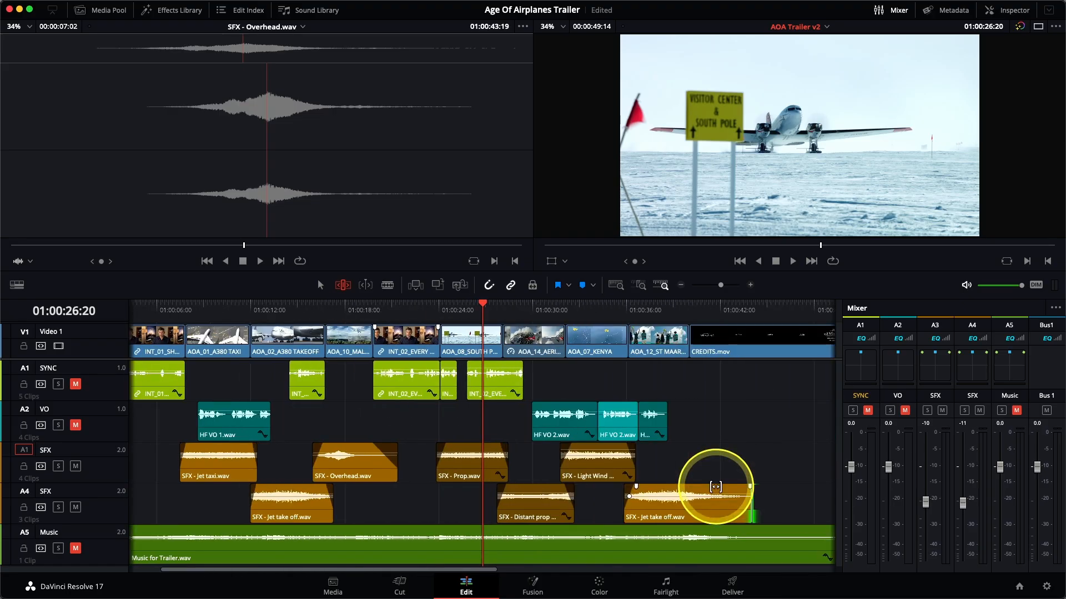
pyautogui.click(587, 311)
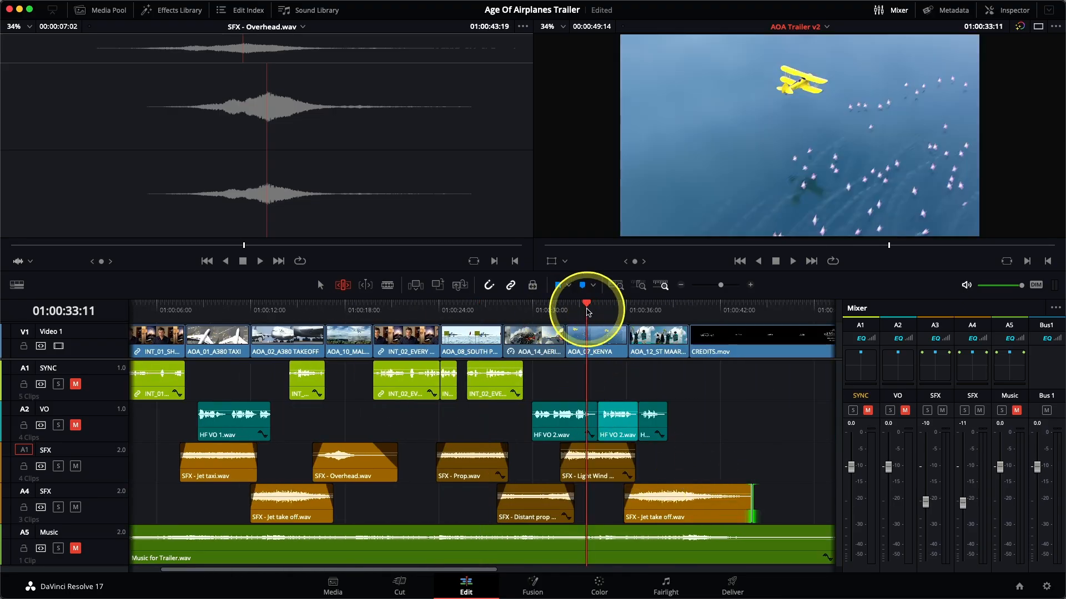
pyautogui.press('space')
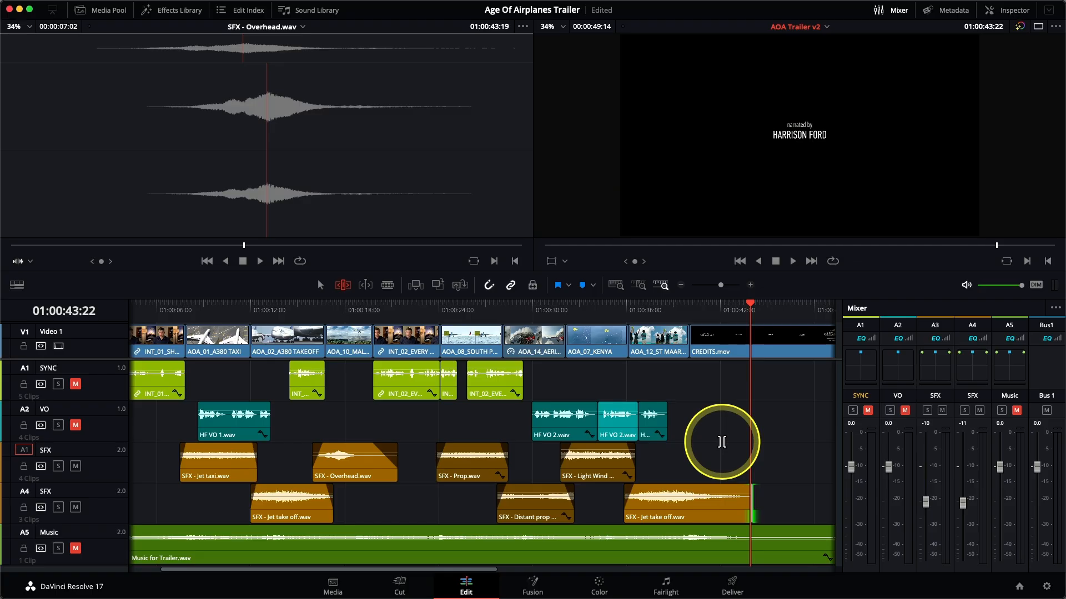
# Unmute the SYNC, VO and Music tracks.
pyautogui.click(75, 384)
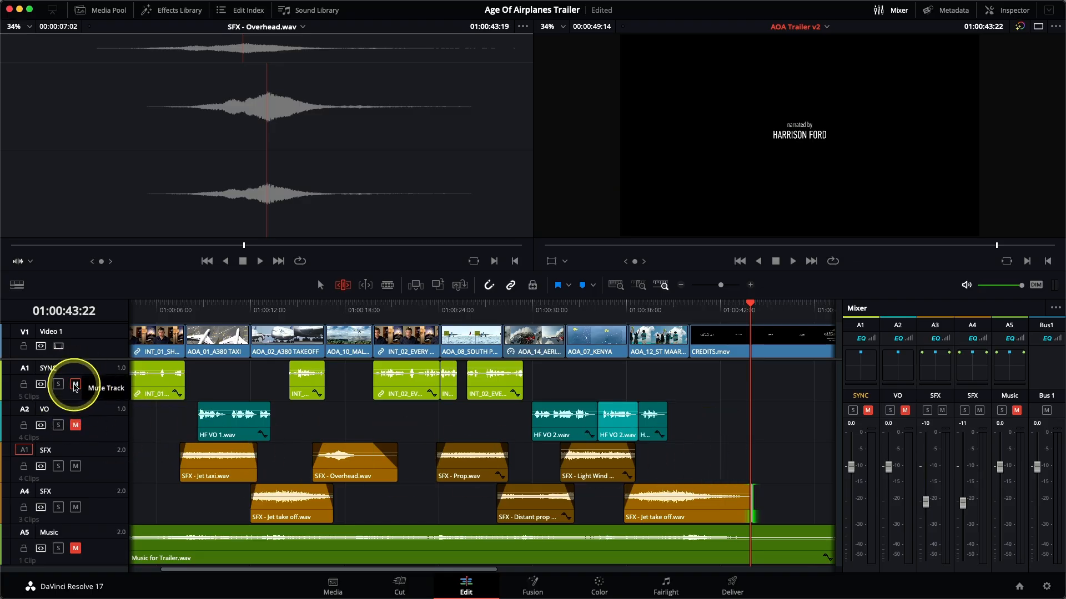
pyautogui.click(75, 426)
pyautogui.click(75, 548)
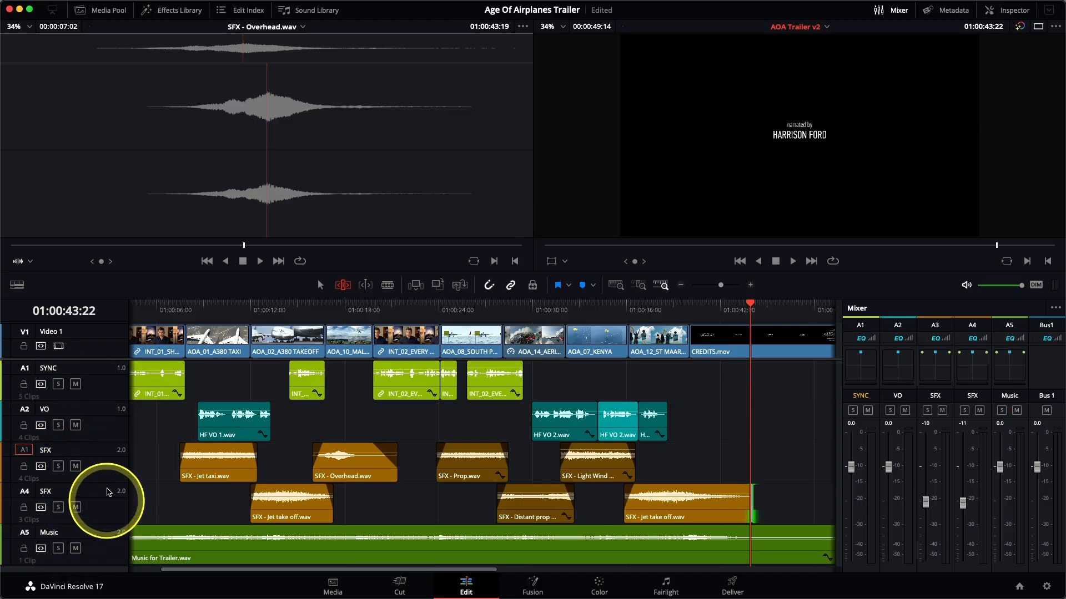
# Play the full trailer from the start while setting the mixer levels to -1.3 for Music, -15 for A3 SFX and -14 for A4 SFX.
pyautogui.click(615, 285)
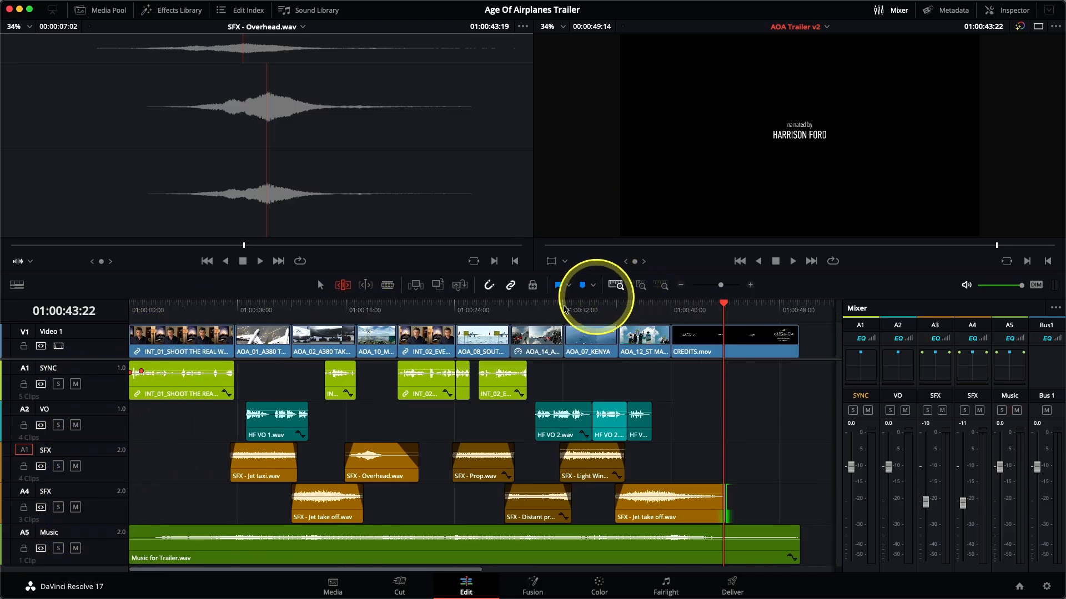
pyautogui.press('Home')
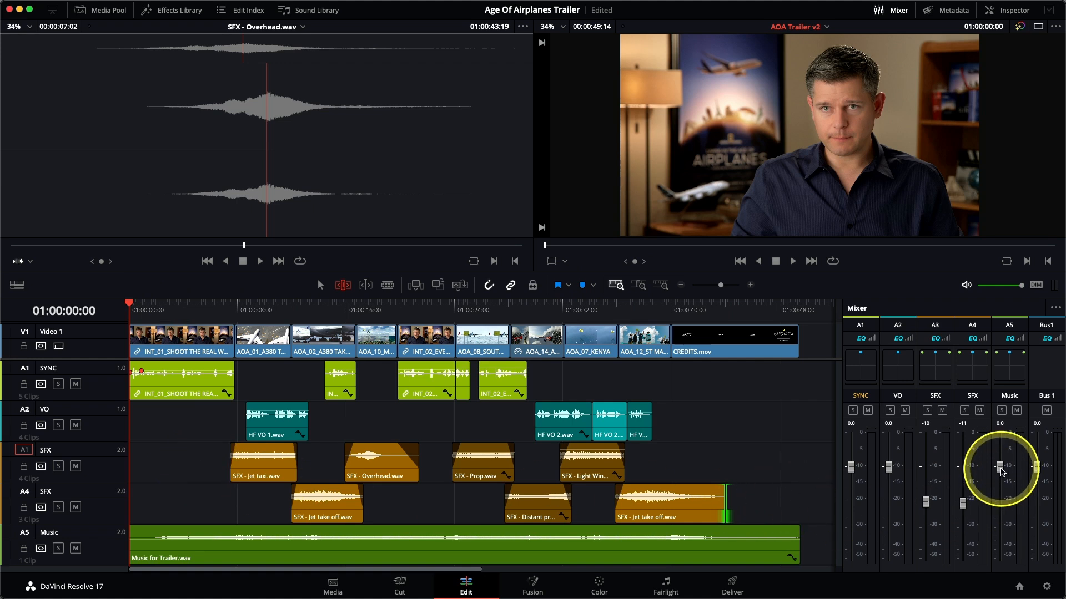
pyautogui.press('space')
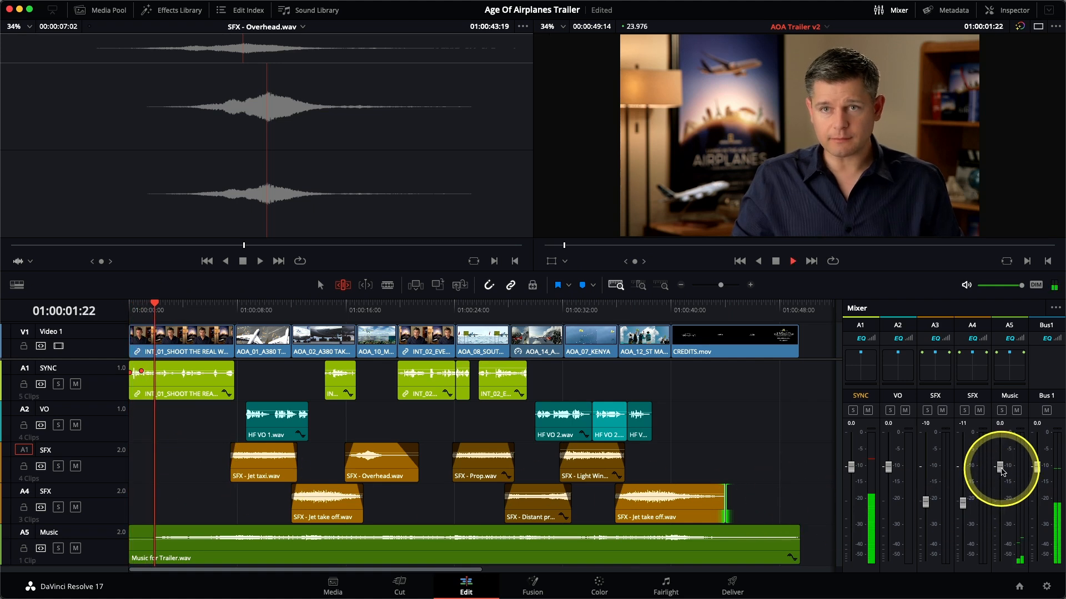
pyautogui.moveTo(1002, 473); pyautogui.dragTo(1001, 480)
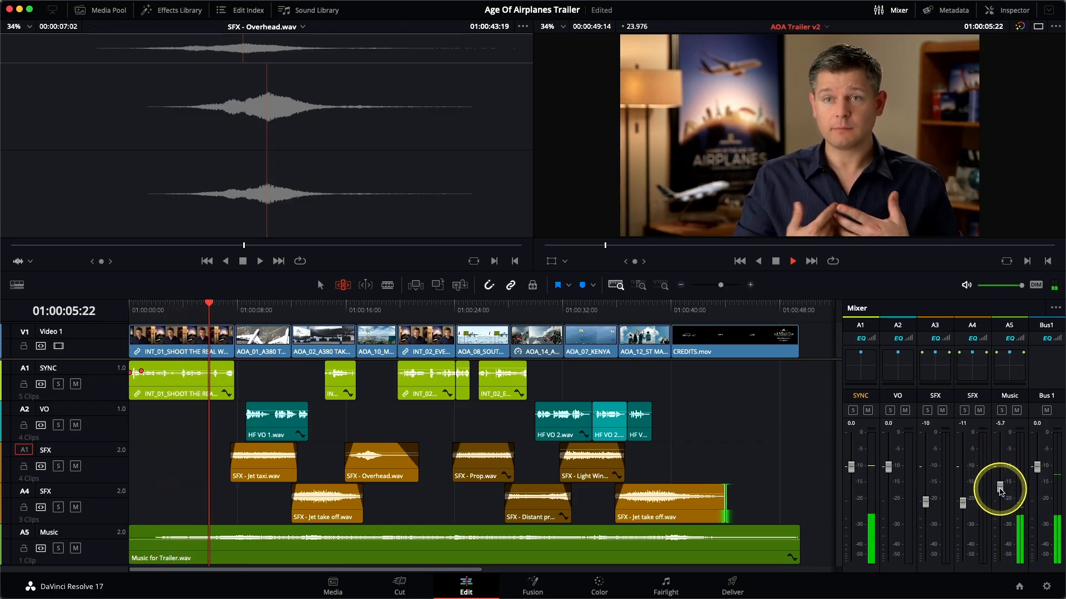
pyautogui.moveTo(1001, 493); pyautogui.dragTo(1001, 476)
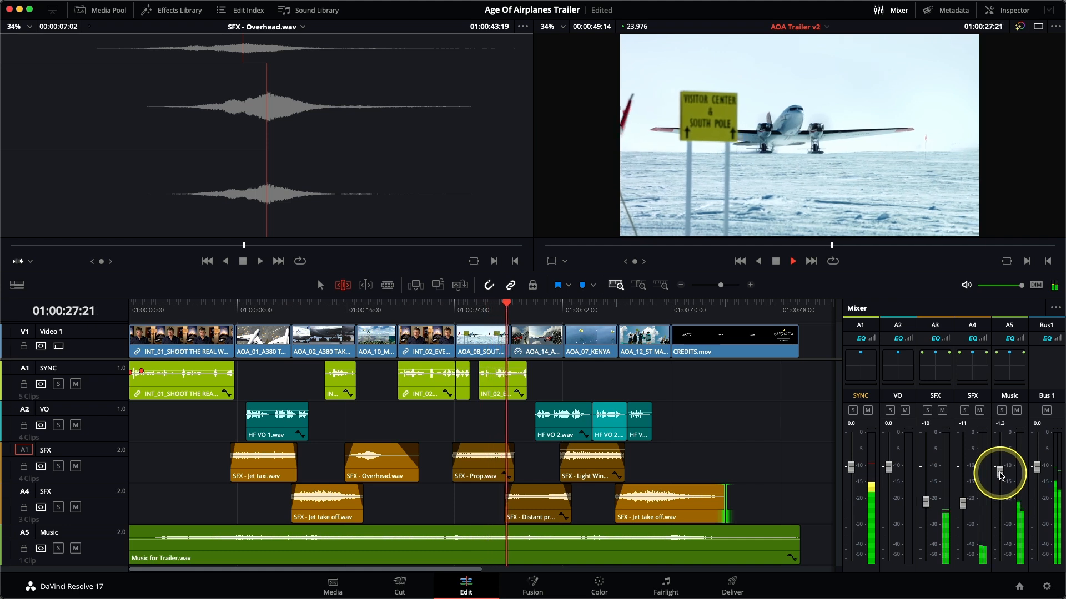
pyautogui.moveTo(925, 503); pyautogui.dragTo(966, 510)
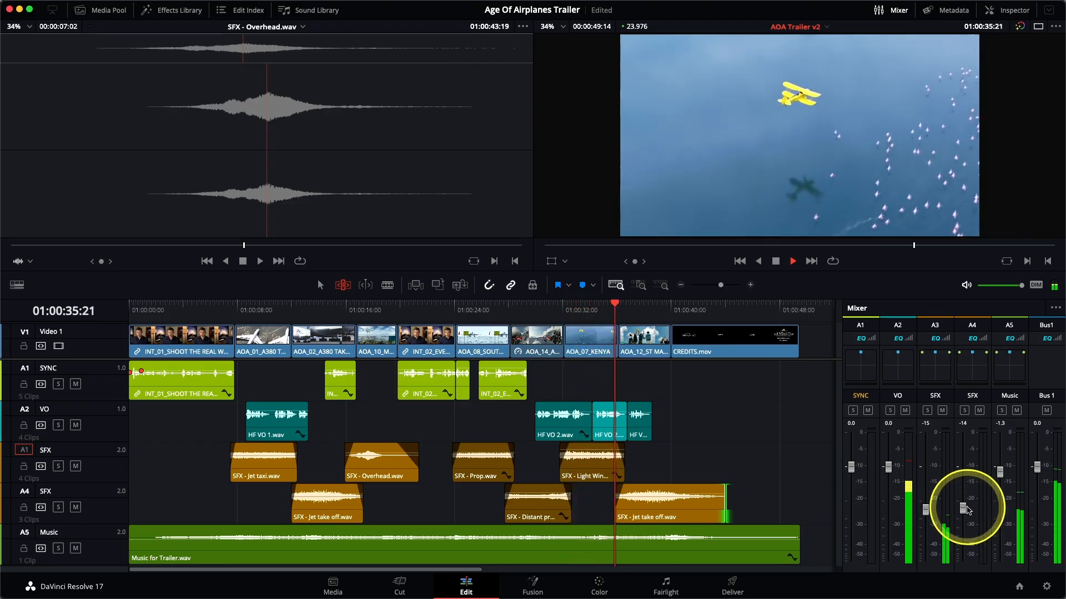
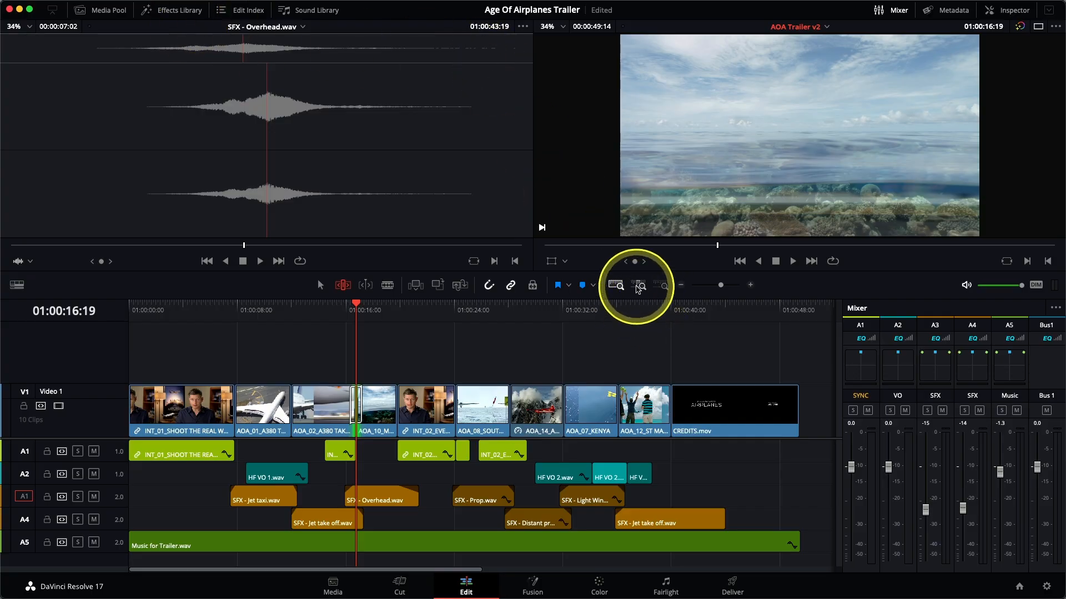
# Shorten the cross dissolve between the AOA_02_A380 TAKEOFF and AOA_10_MALDIVES clips to 12 frames.
pyautogui.click(639, 286)
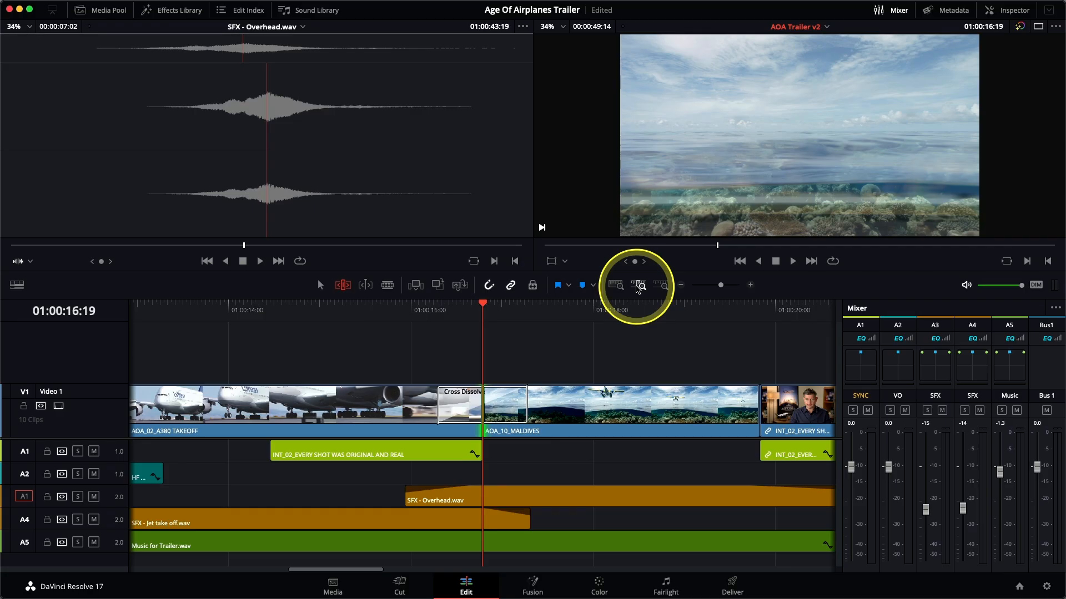
pyautogui.press('a')
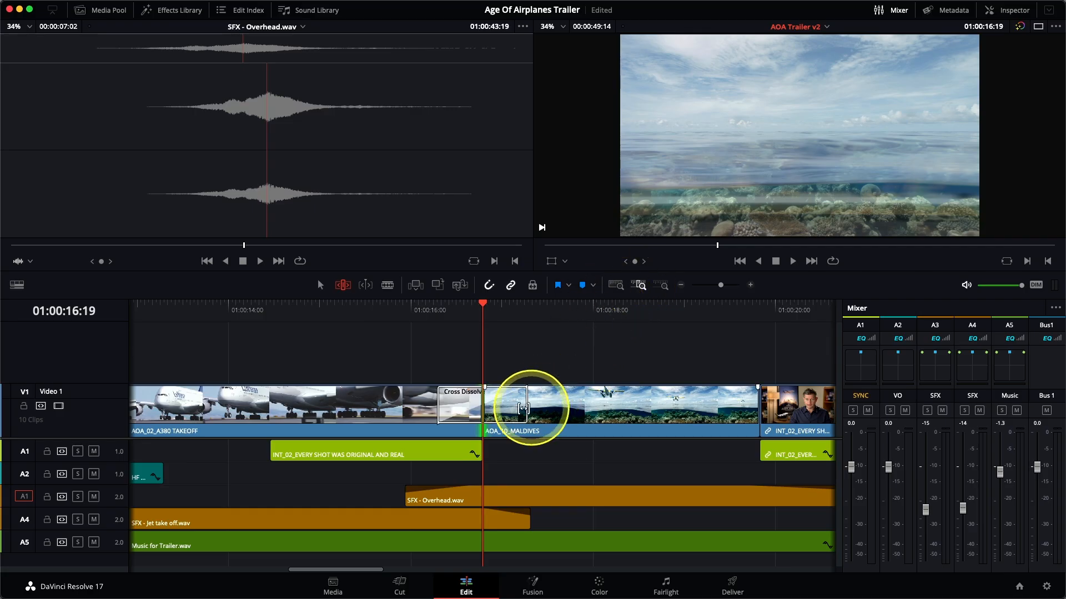
pyautogui.click(520, 412)
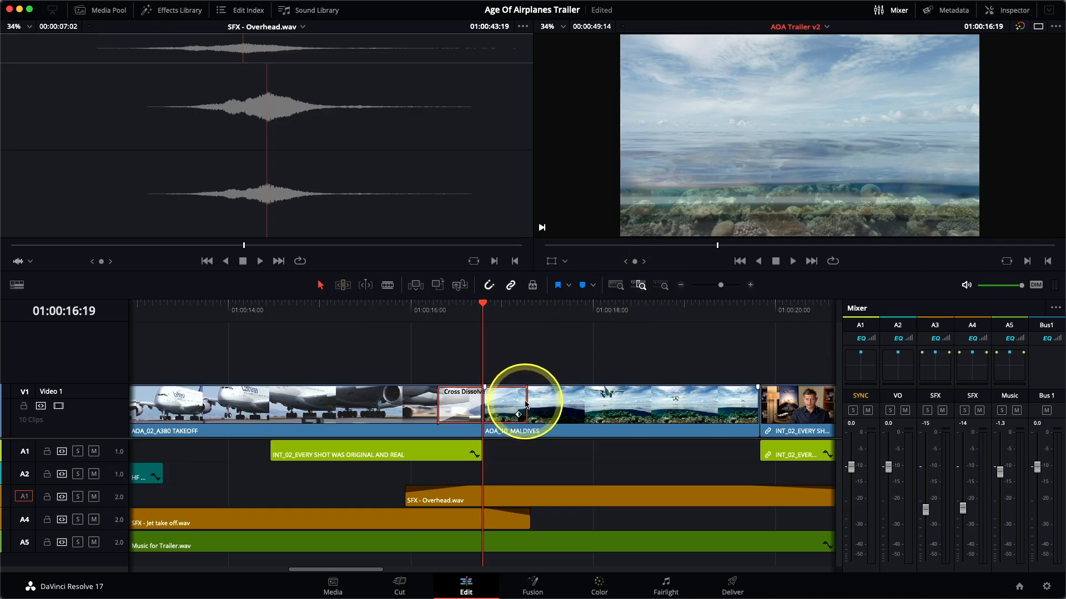
pyautogui.moveTo(526, 401); pyautogui.dragTo(495, 404)
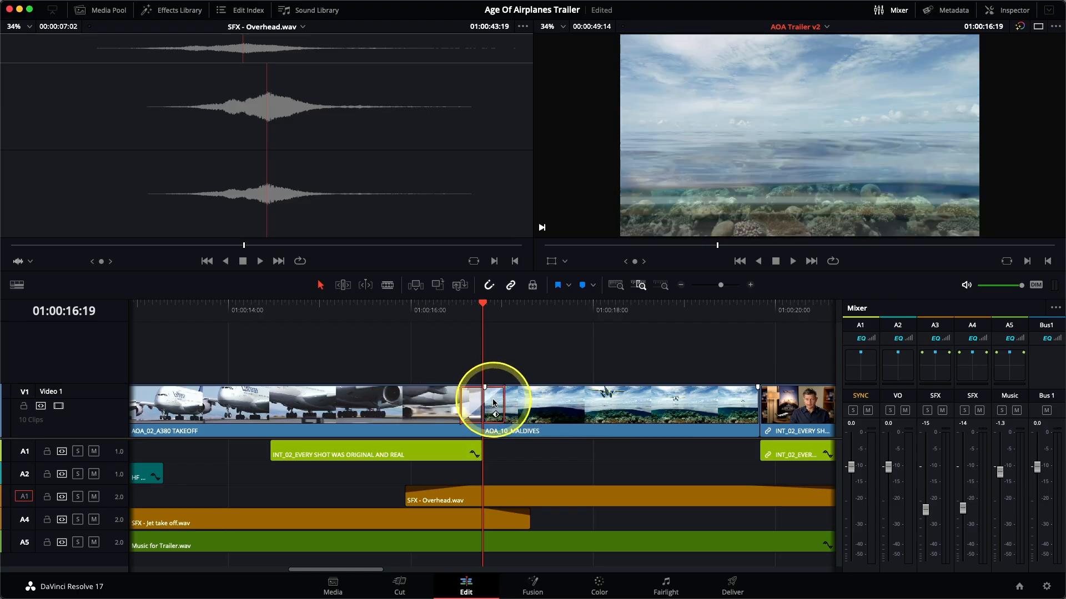
pyautogui.rightClick(494, 403)
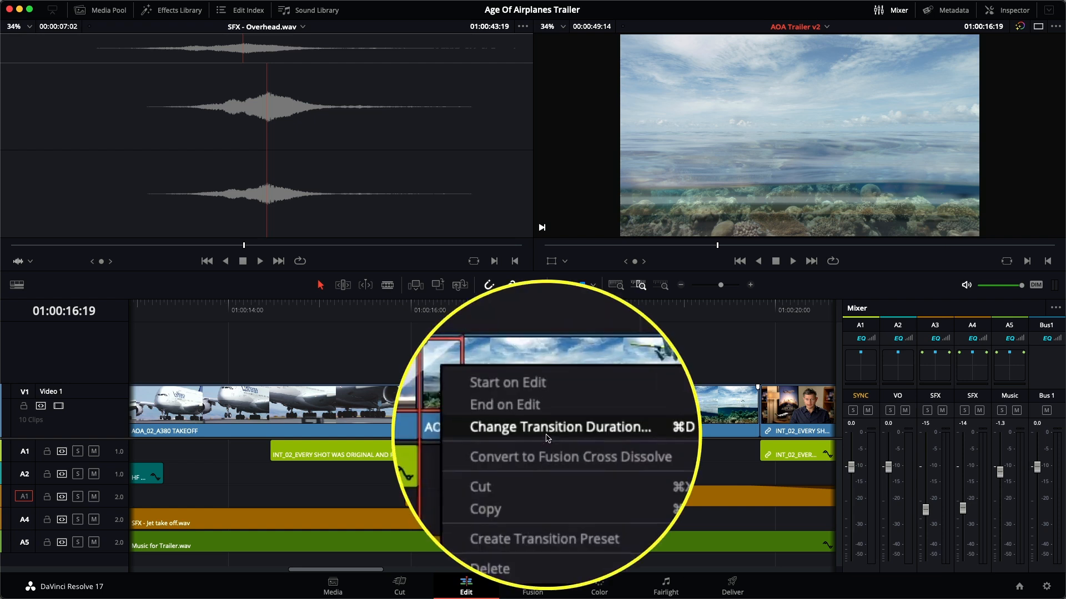
pyautogui.click(565, 437)
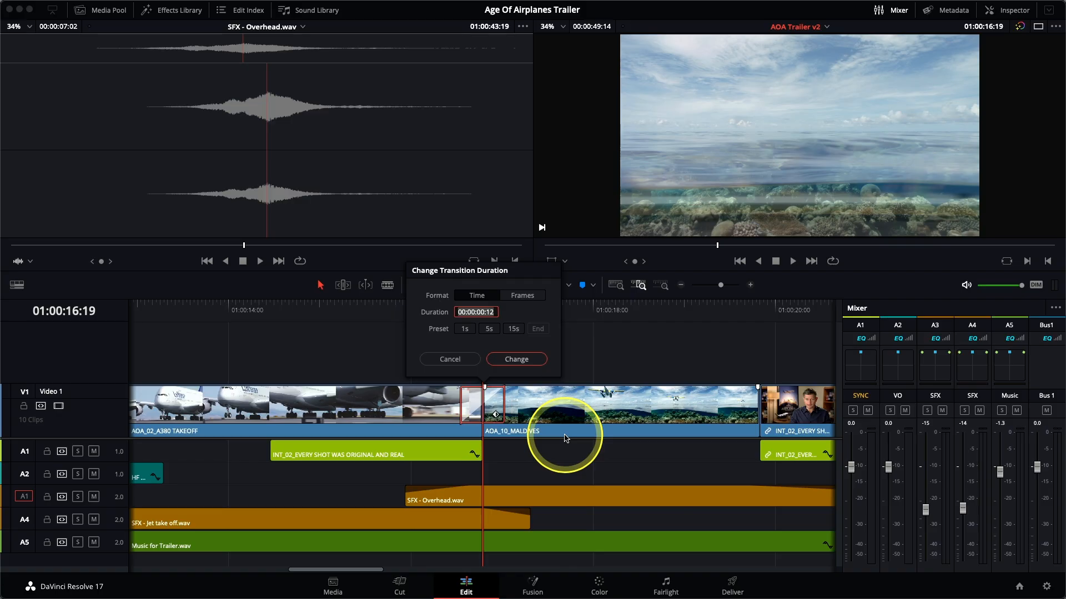
pyautogui.click(447, 360)
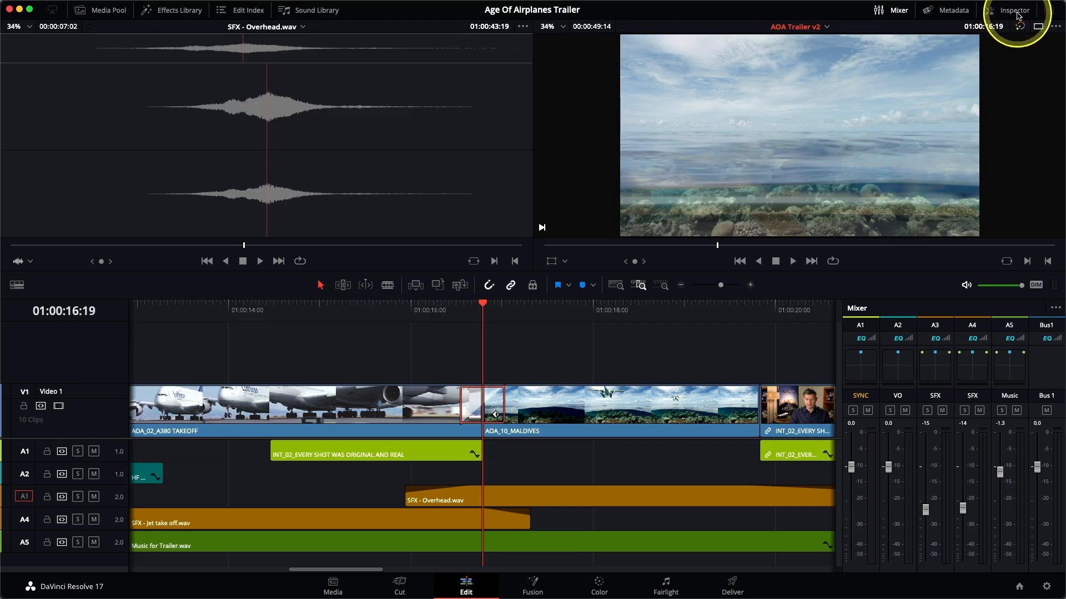
# Change the cross dissolve into a feathered Edge Wipe with angle -80 and border 65.950, and play around it to preview.
pyautogui.click(1014, 10)
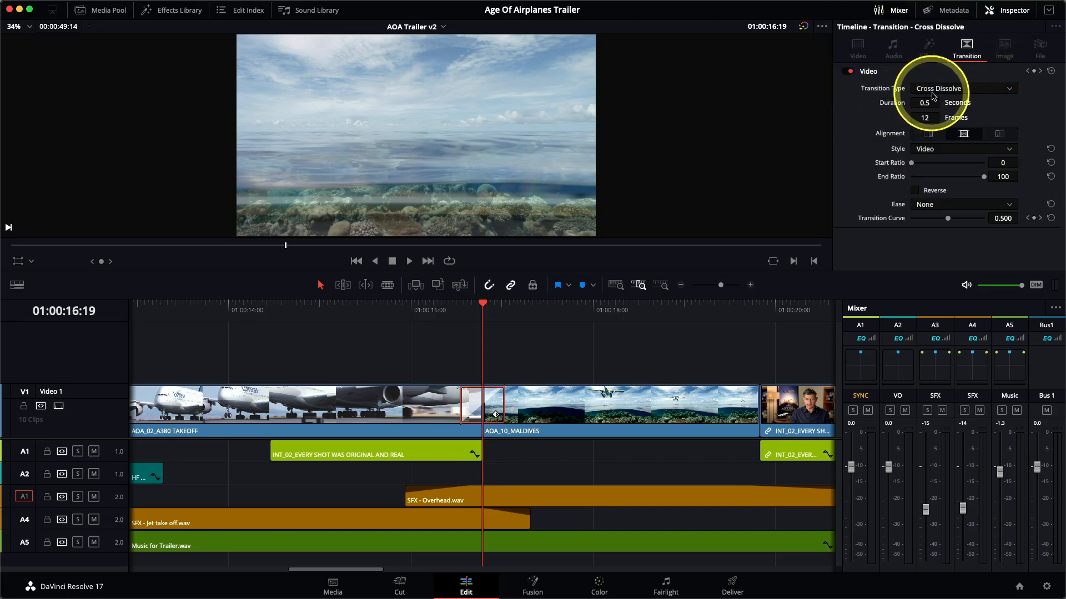
pyautogui.click(938, 90)
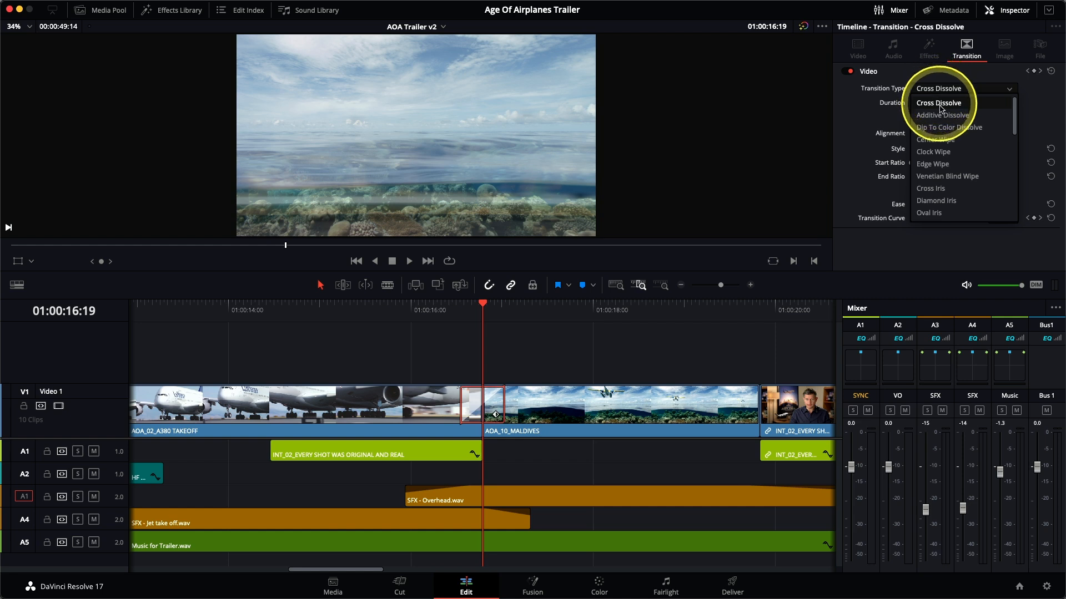
pyautogui.click(946, 169)
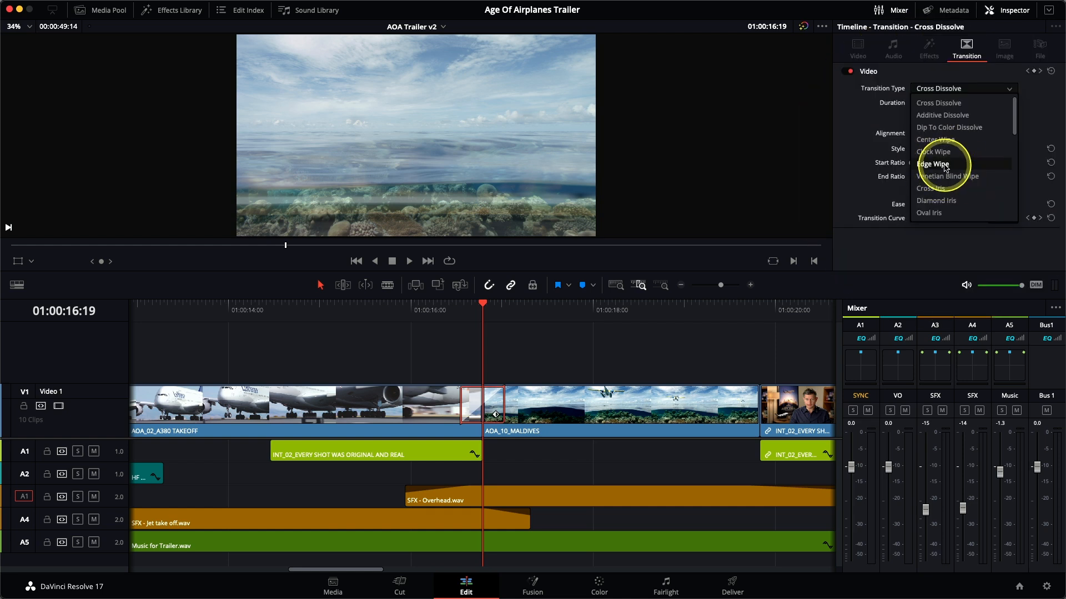
pyautogui.click(945, 165)
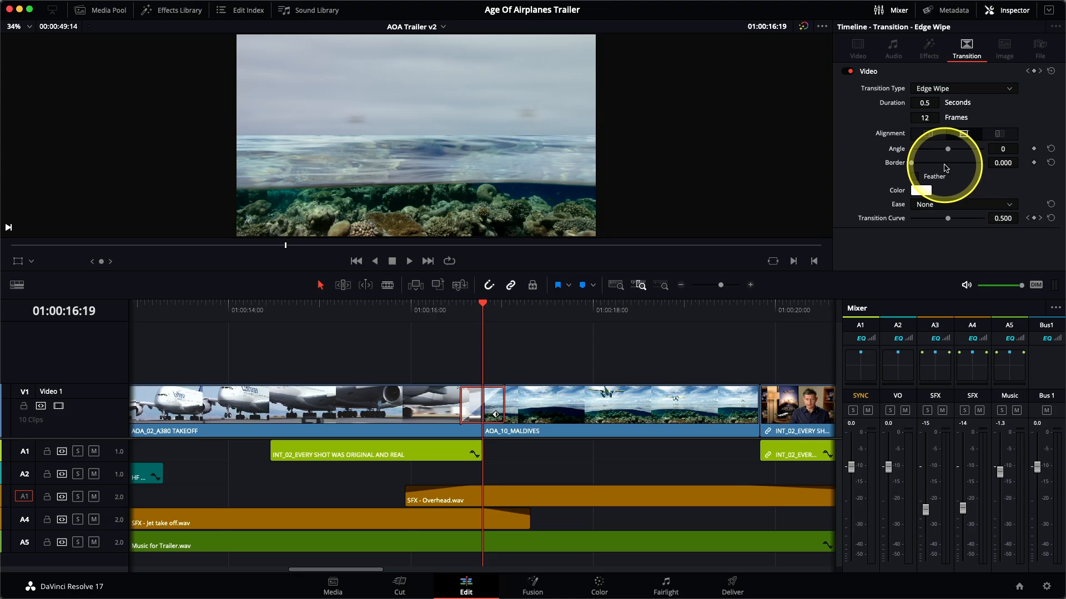
pyautogui.moveTo(947, 153)
pyautogui.mouseDown()
pyautogui.moveTo(930, 155)
pyautogui.moveTo(957, 154)
pyautogui.moveTo(940, 155)
pyautogui.mouseUp()
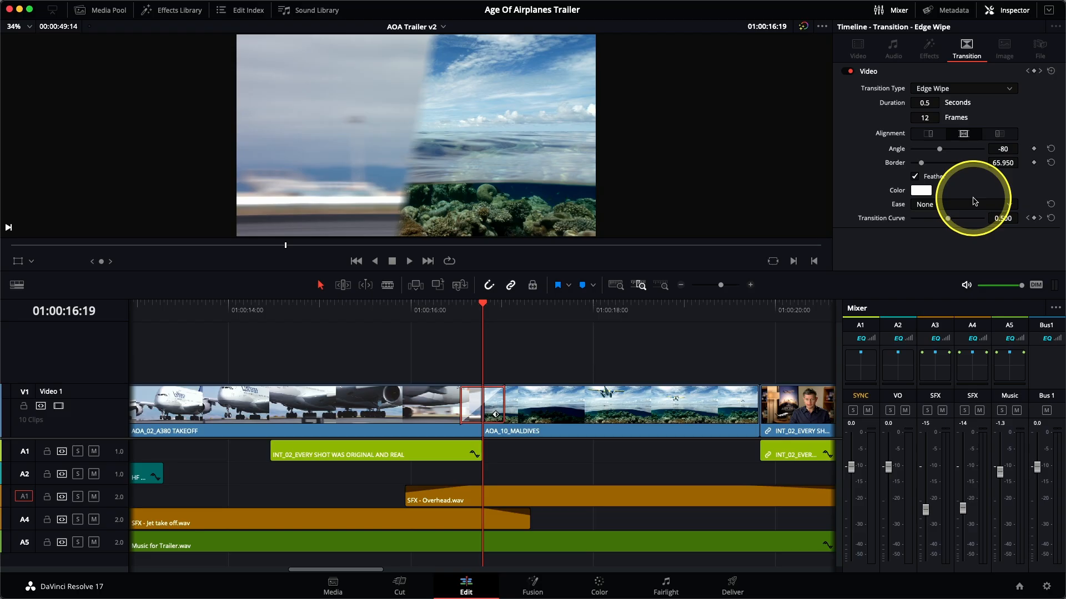
pyautogui.press('/')
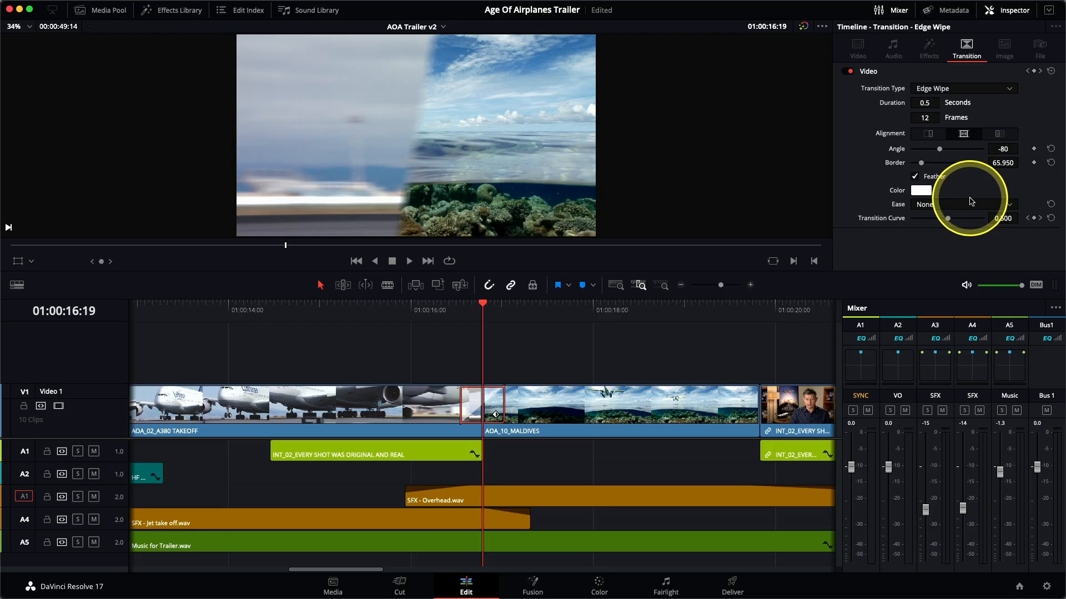
# Place a Simple Underline Lower Third title on top of the first interview clip at the start of the timeline.
pyautogui.click(179, 10)
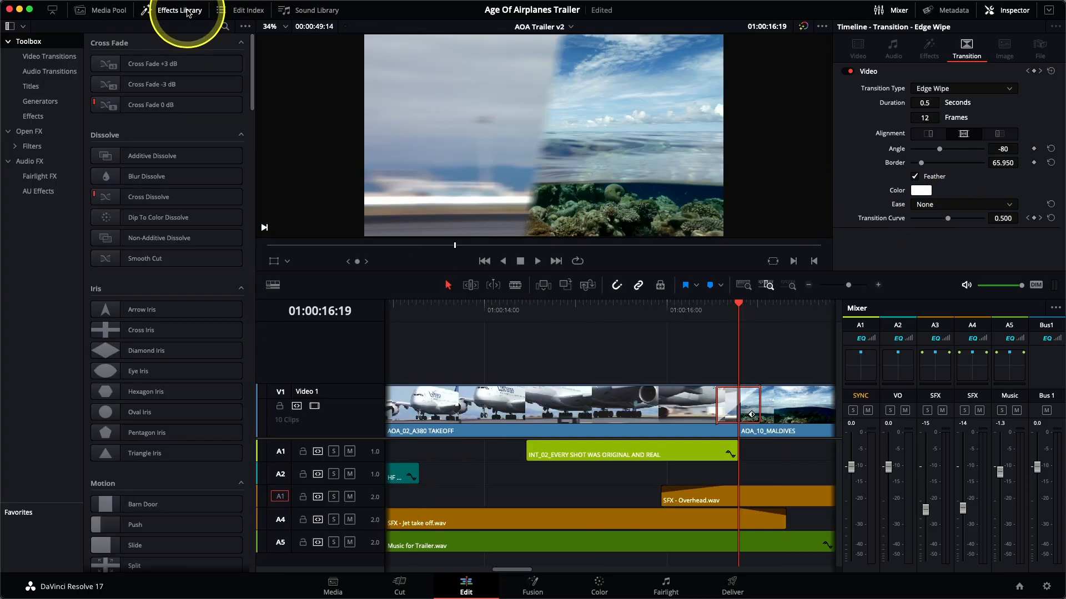
pyautogui.click(57, 64)
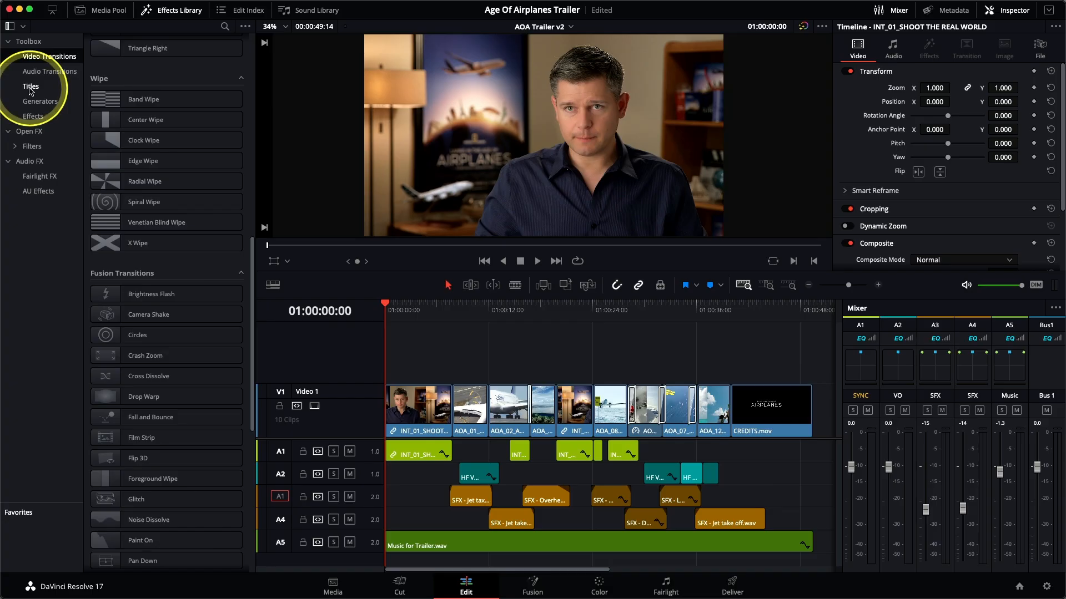
pyautogui.click(30, 89)
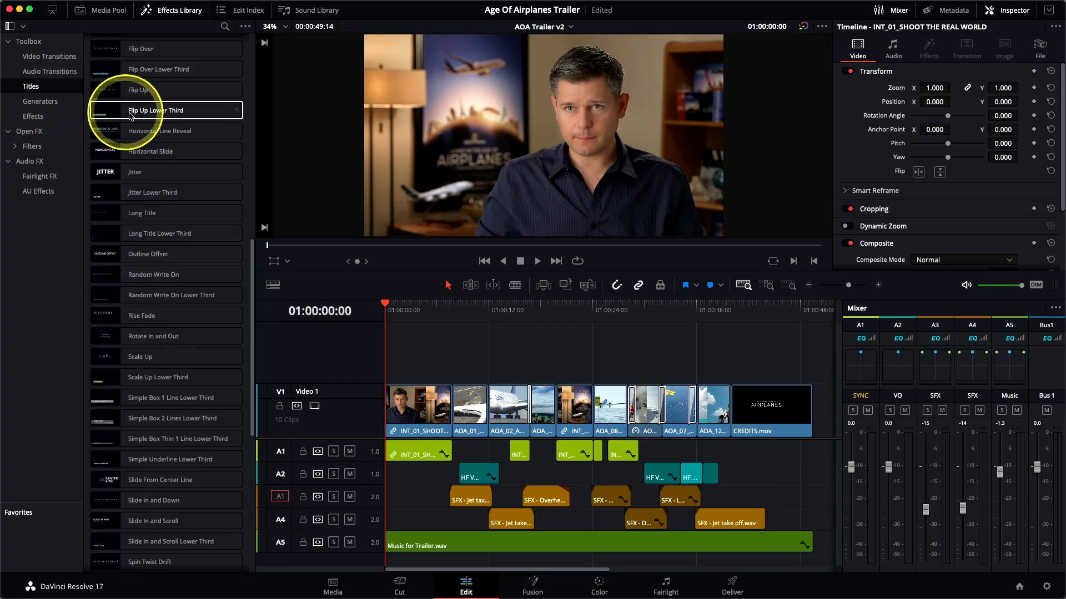
pyautogui.scroll(10, 118, 108)
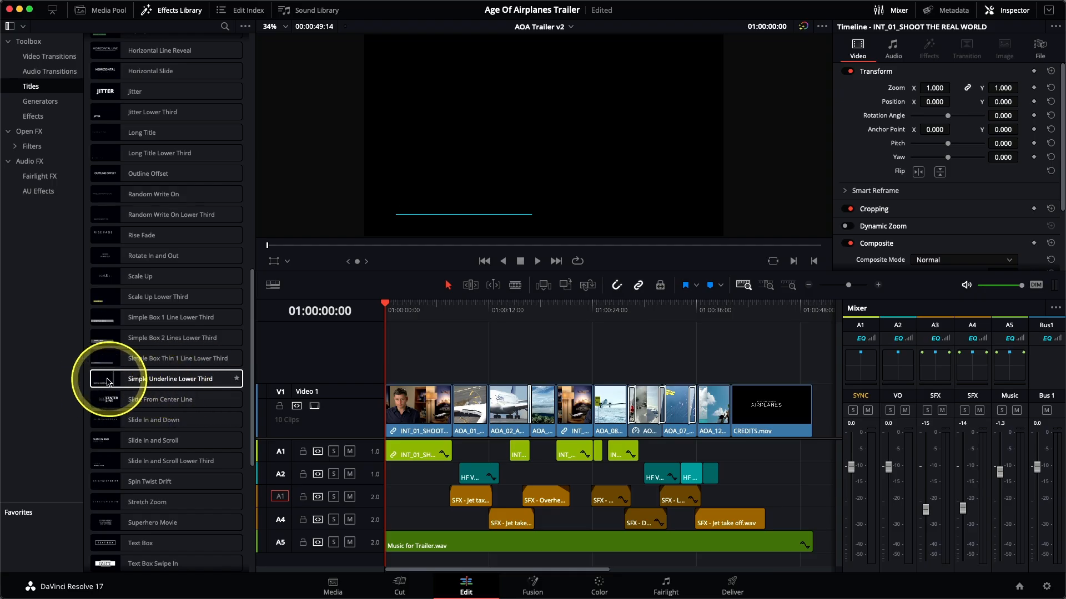
pyautogui.click(159, 382)
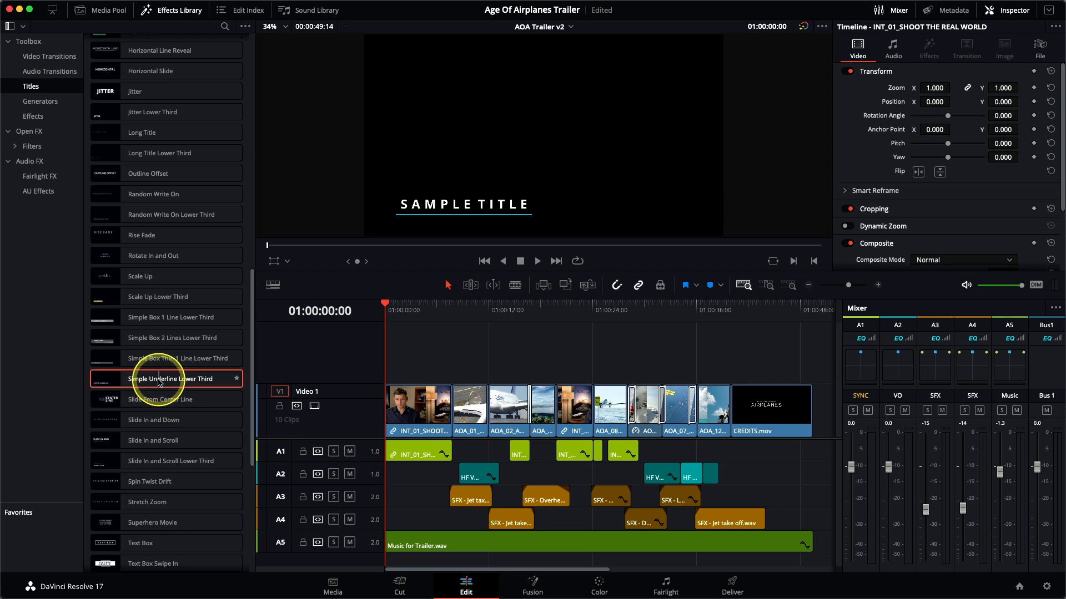
pyautogui.moveTo(170, 377); pyautogui.dragTo(811, 100)
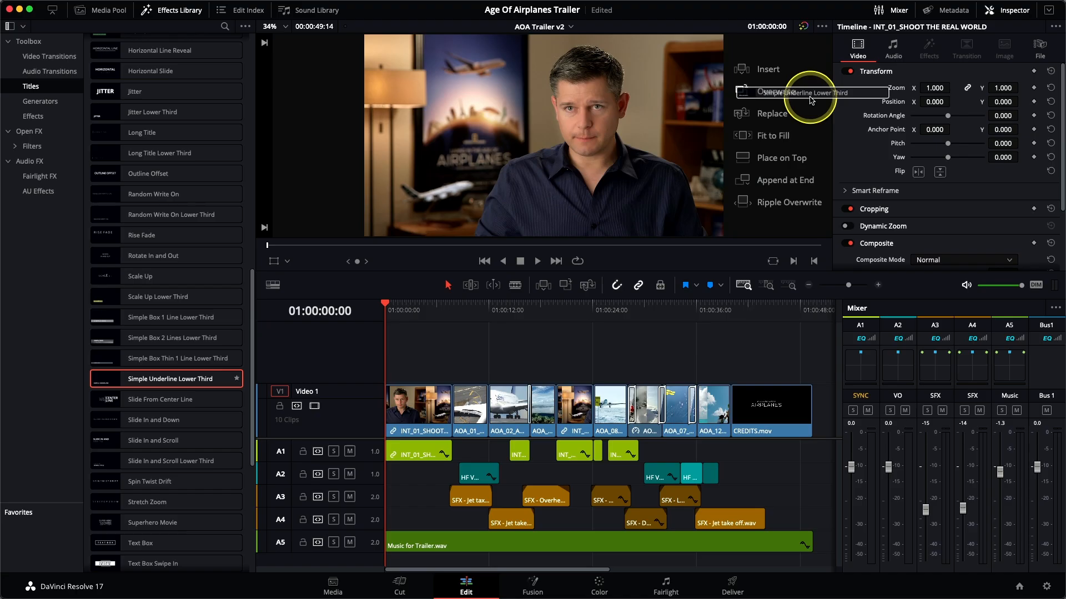
pyautogui.moveTo(812, 100); pyautogui.dragTo(811, 165)
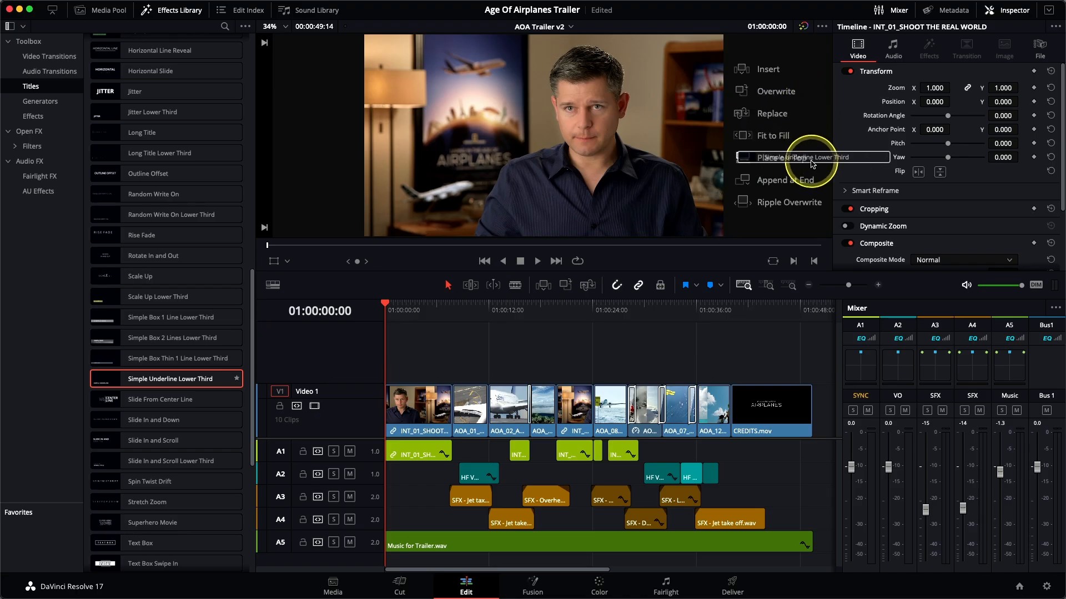
pyautogui.moveTo(811, 164); pyautogui.dragTo(812, 163)
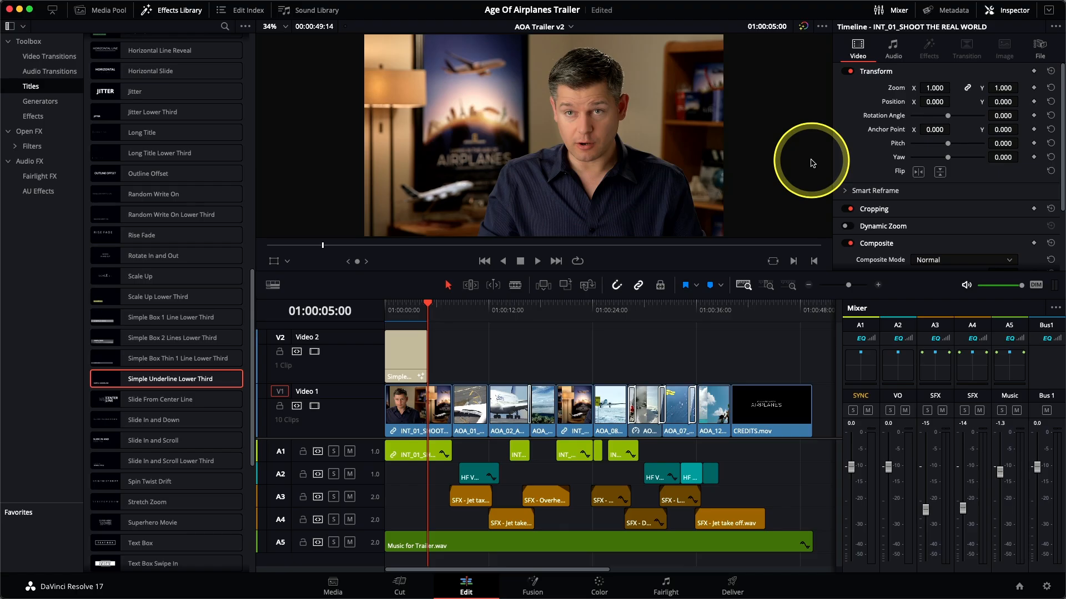
pyautogui.click(158, 12)
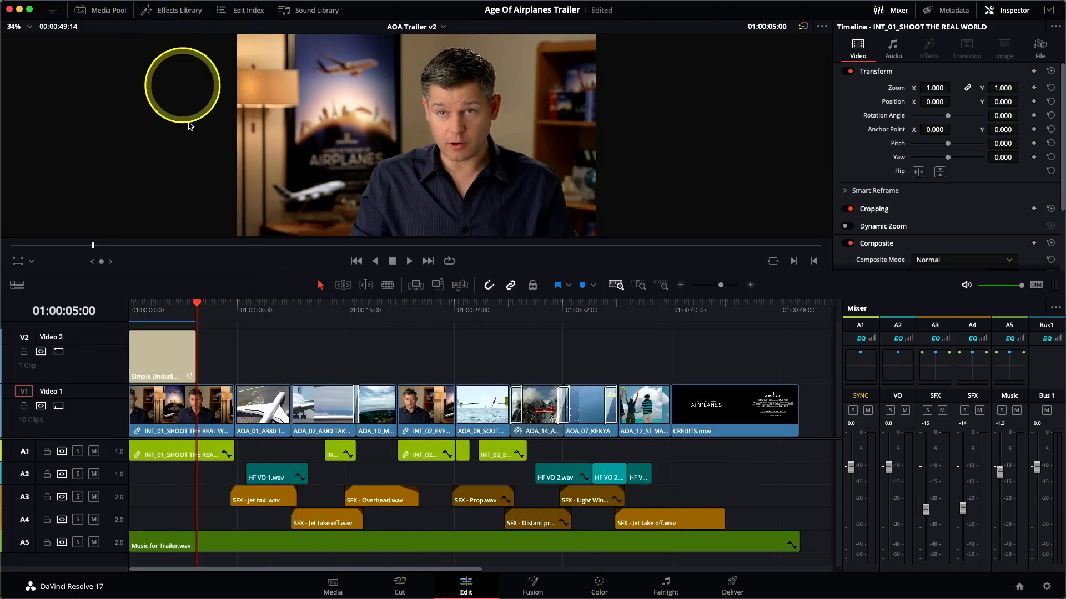
# Extend the lower third title to the end of the INT_01_SHOOT THE REAL WORLD clip and replace its sample text with the interviewee's full name.
pyautogui.click(175, 311)
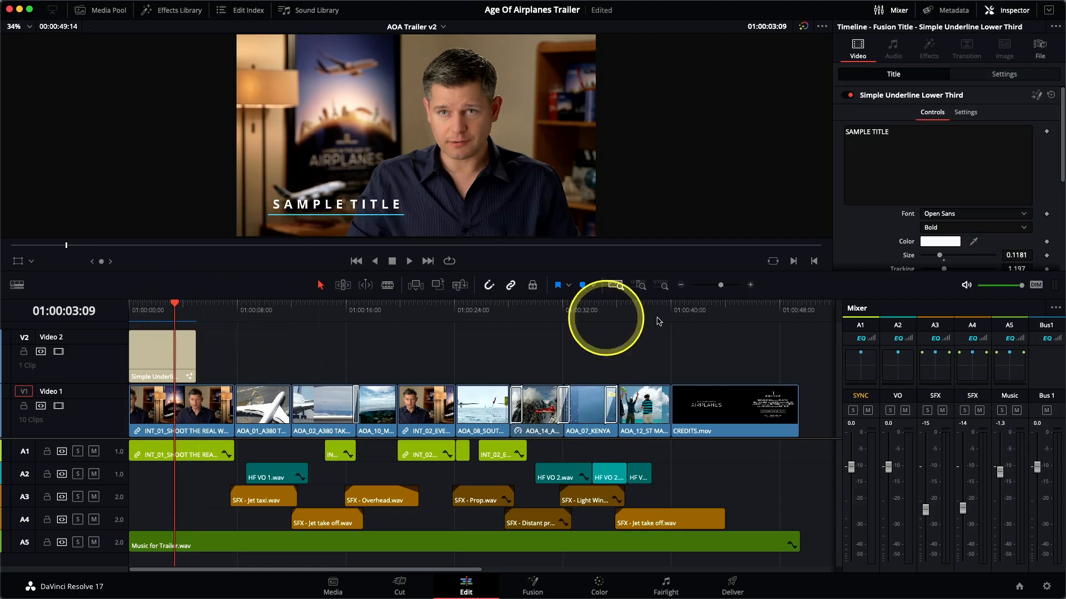
pyautogui.click(641, 286)
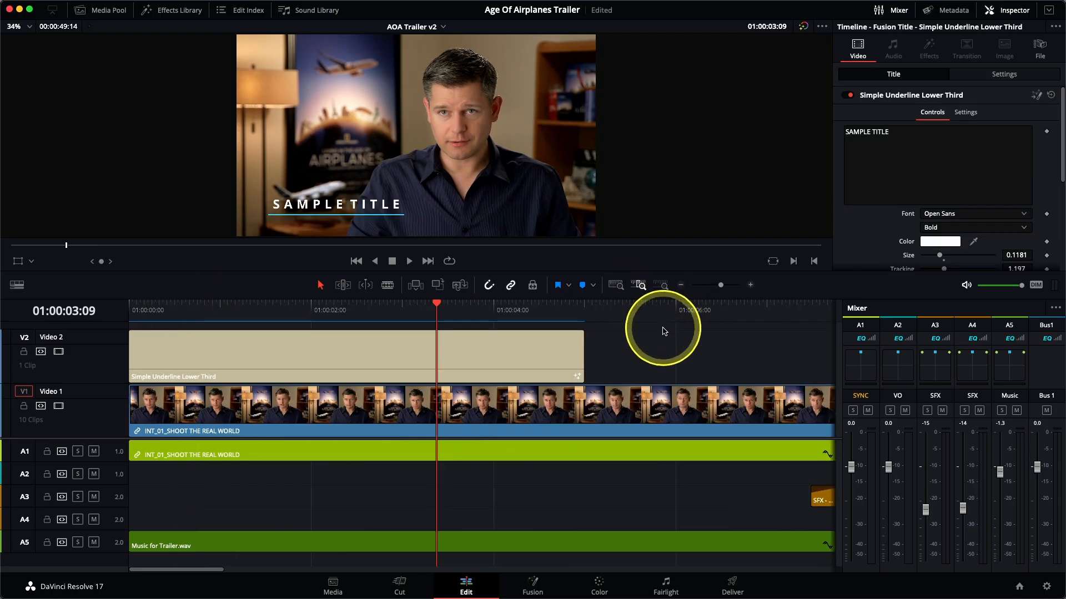
pyautogui.click(682, 292)
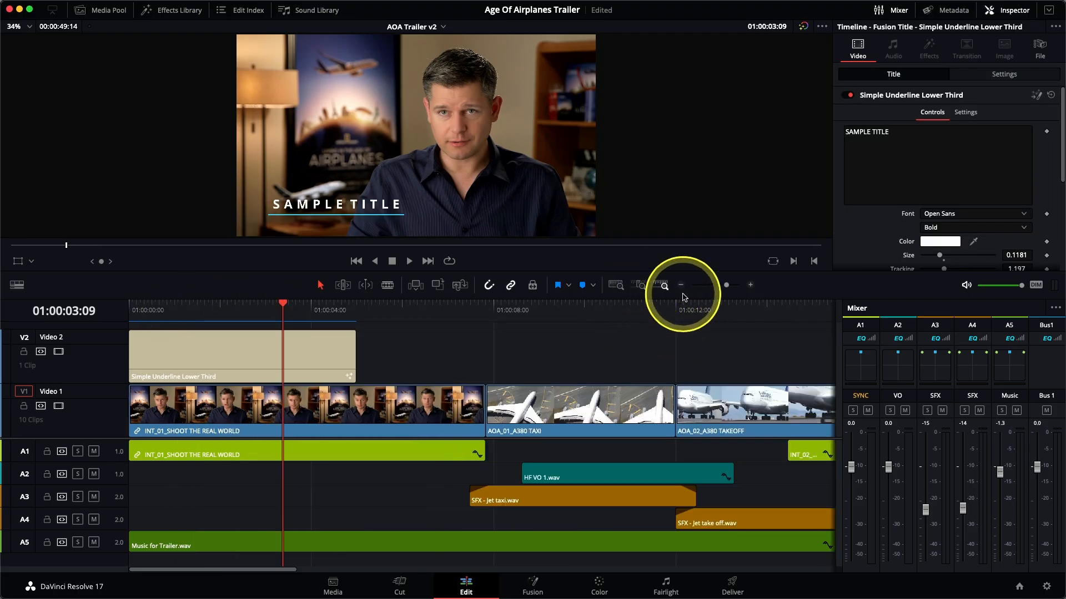
pyautogui.moveTo(355, 354); pyautogui.dragTo(478, 353)
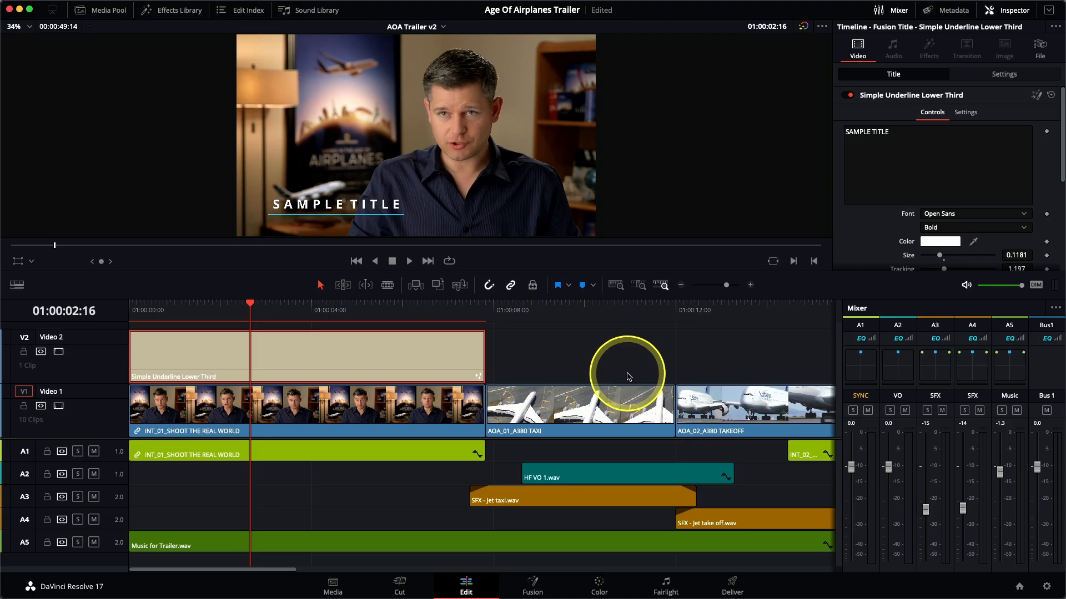
pyautogui.moveTo(890, 132); pyautogui.dragTo(844, 133)
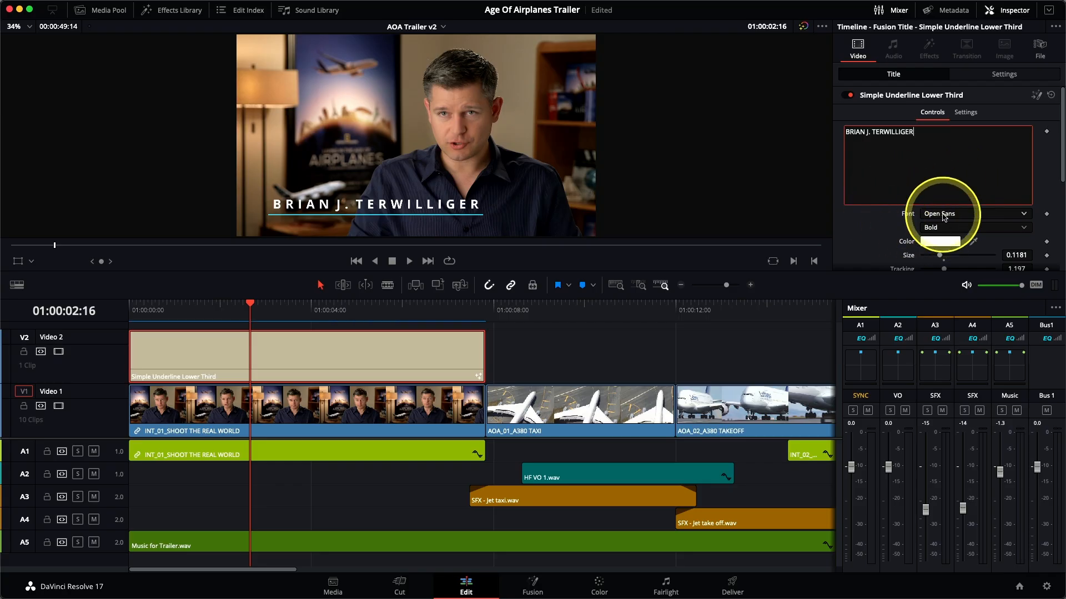
pyautogui.click(944, 216)
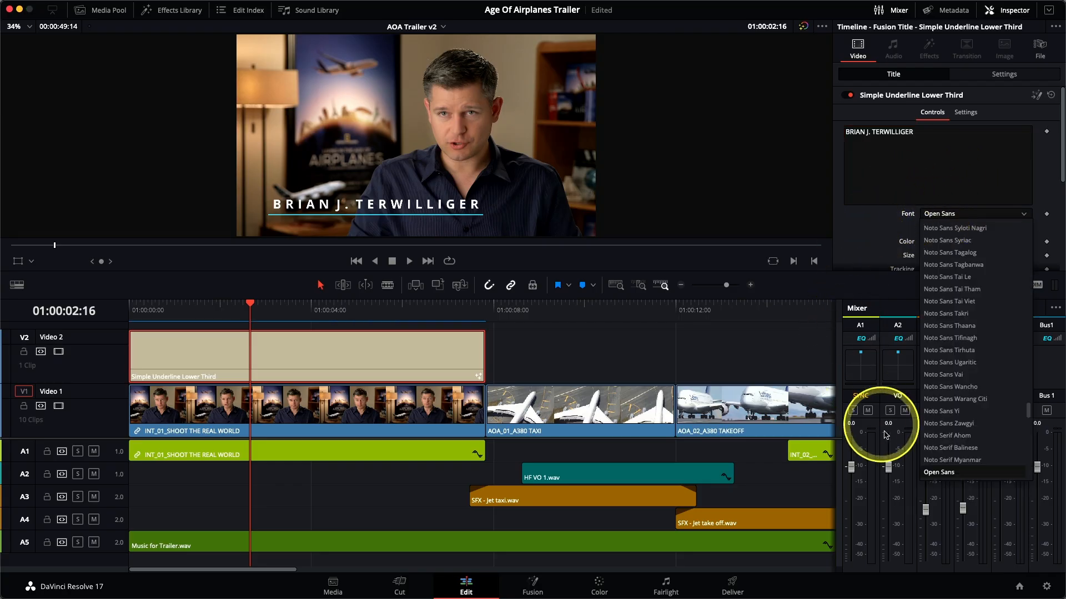
pyautogui.scroll(-3, 960, 477)
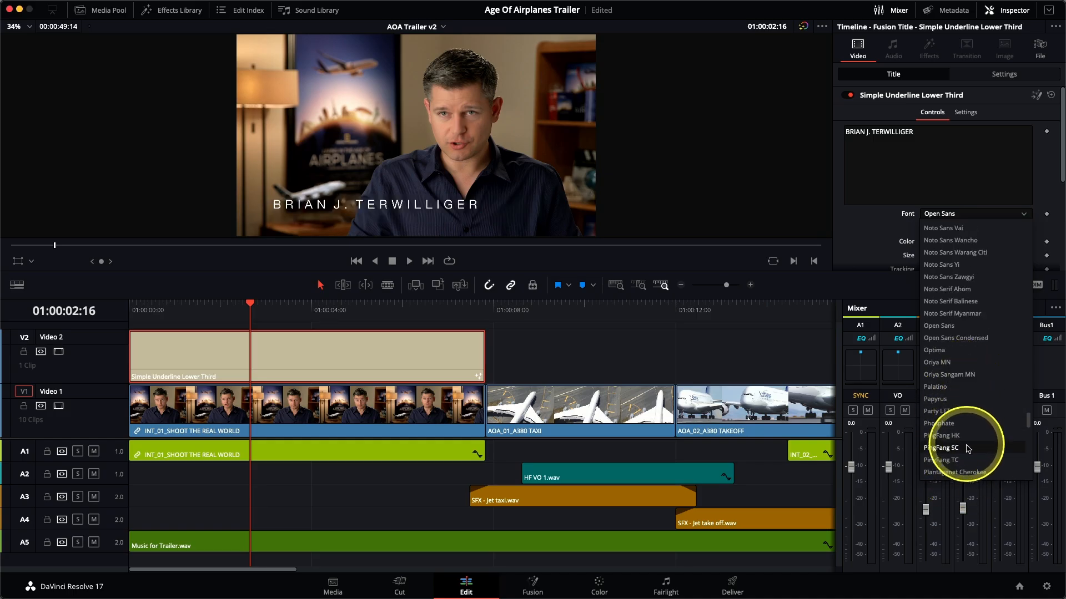
pyautogui.scroll(-3, 950, 441)
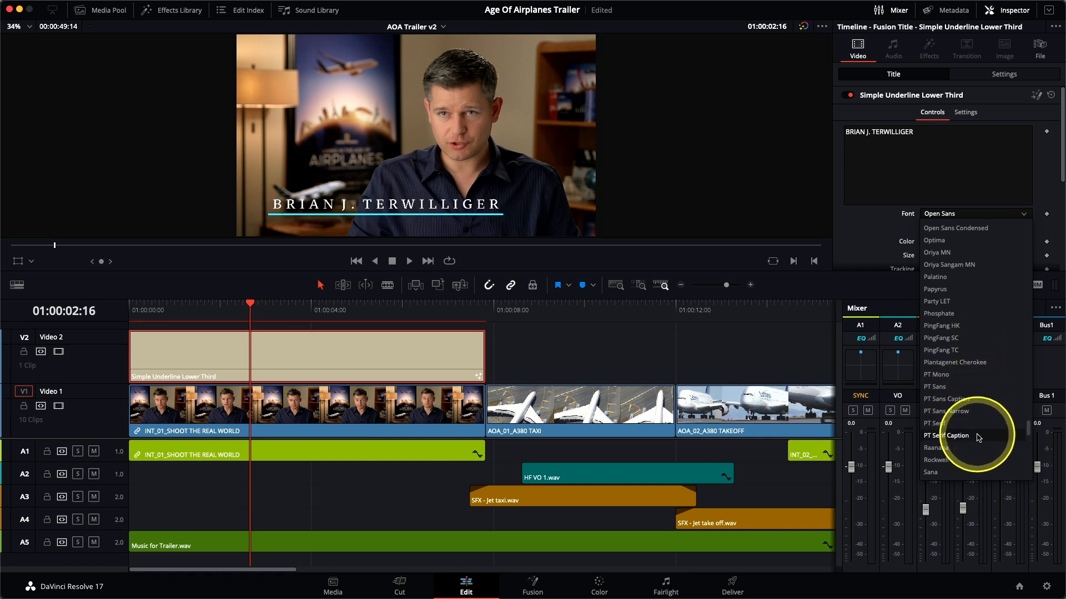
pyautogui.click(871, 240)
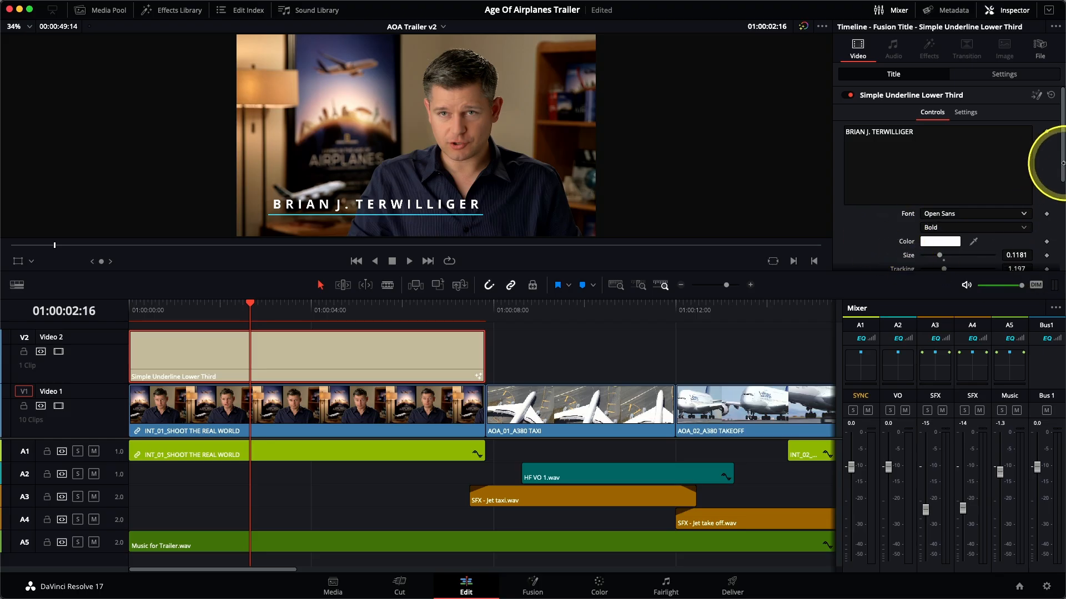
# Set the lower third text's size to 0.122 and its tracking to 1.0.
pyautogui.moveTo(1061, 165); pyautogui.dragTo(1063, 237)
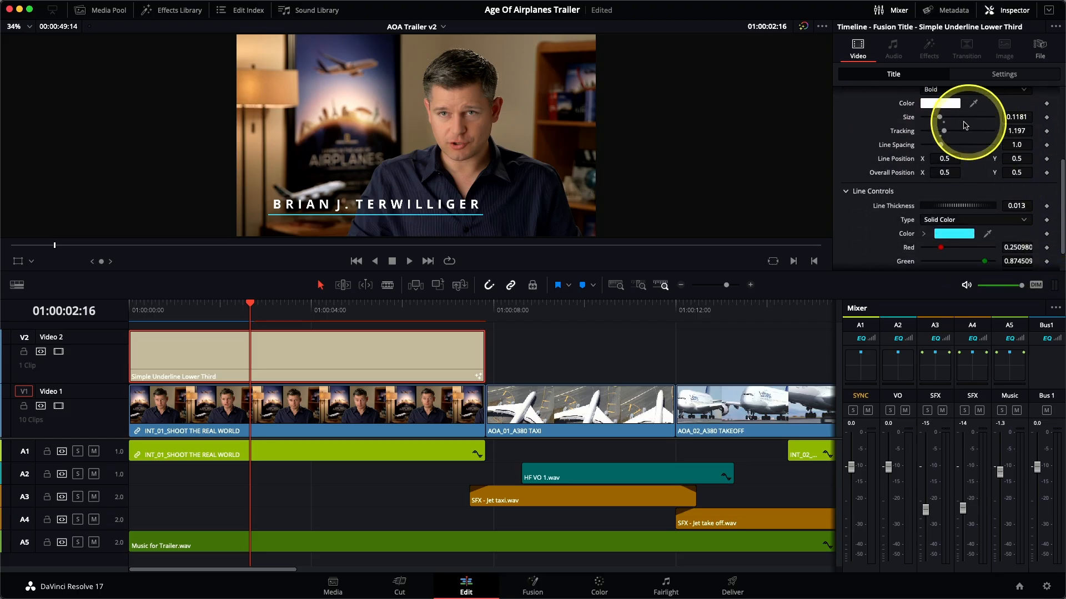
pyautogui.moveTo(939, 118); pyautogui.dragTo(942, 134)
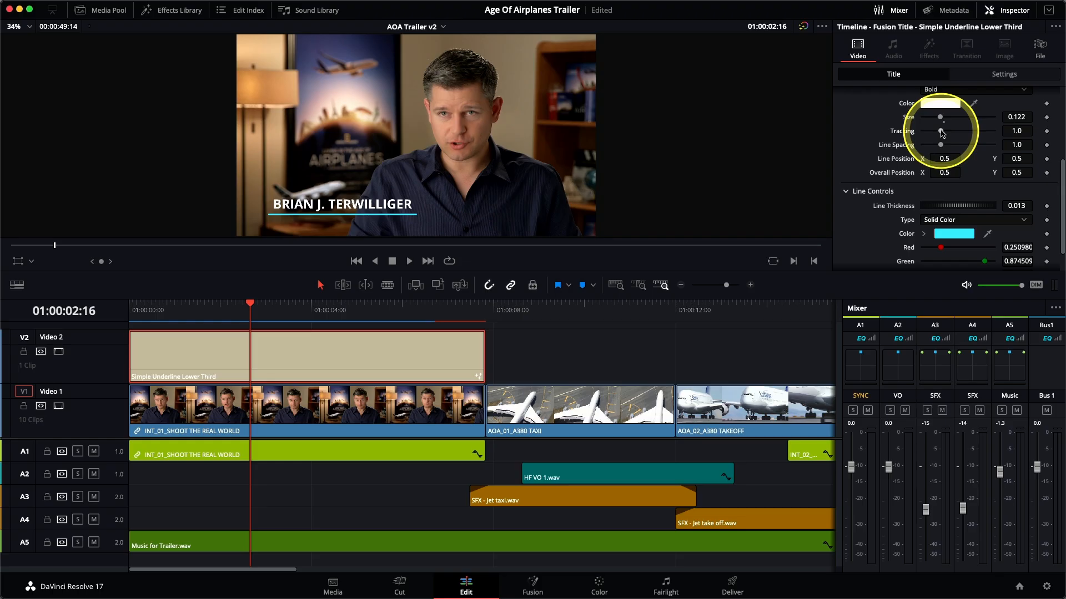
# Try a line thickness of 0.02 for the title's underline and reset it to 0.013.
pyautogui.scroll(-2, 855, 142)
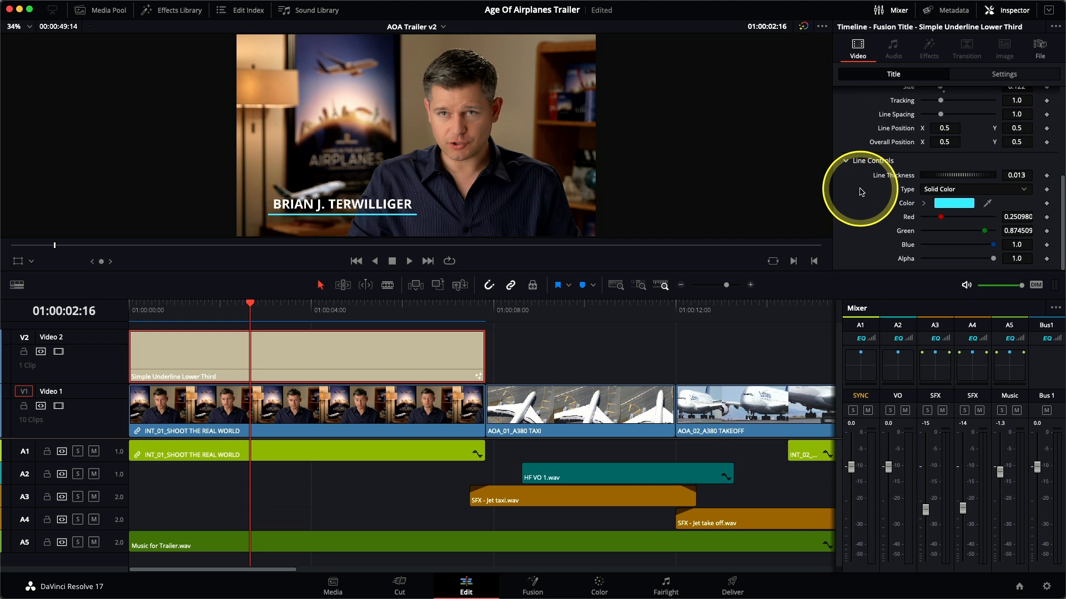
pyautogui.moveTo(956, 176); pyautogui.dragTo(964, 178)
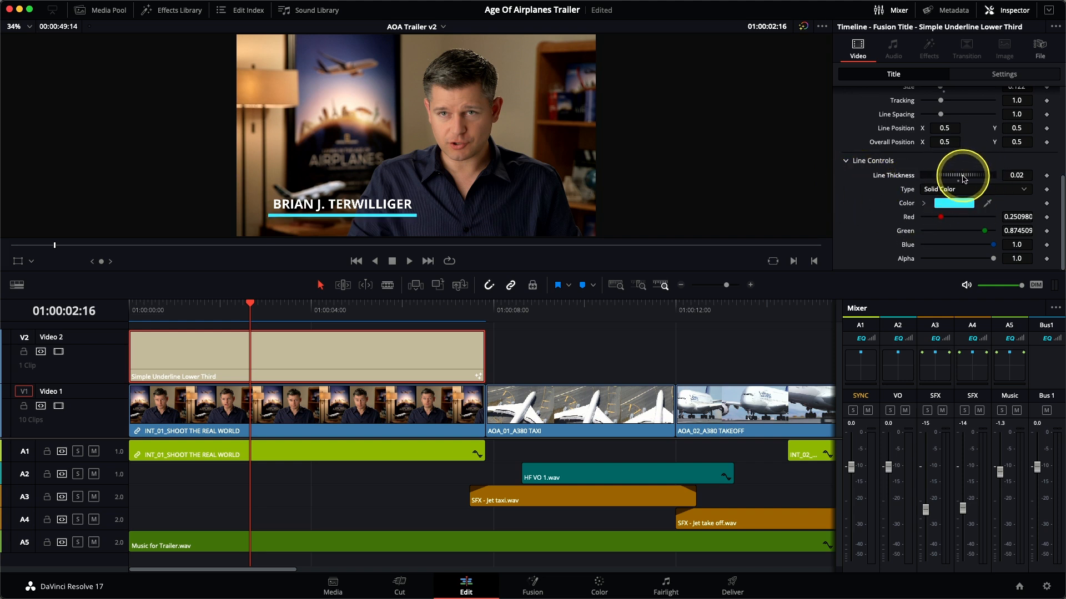
pyautogui.click(964, 178)
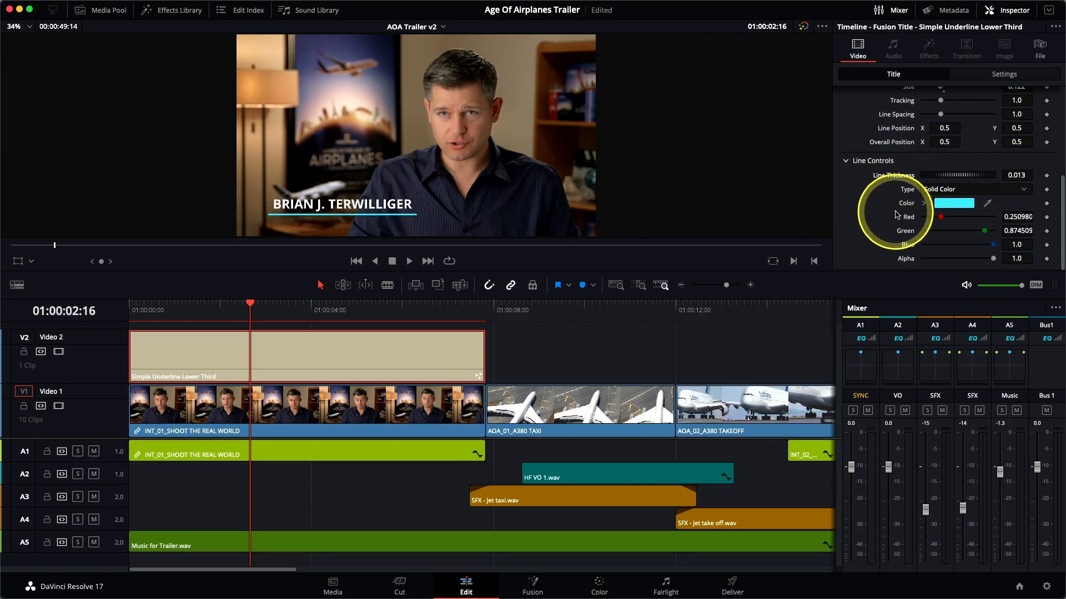
# Give the title's underline a horizontal gradient from yellow (1.0, 1.0, 0.0) to orange (1.0, 0.488, 0.0).
pyautogui.moveTo(940, 217); pyautogui.dragTo(913, 247)
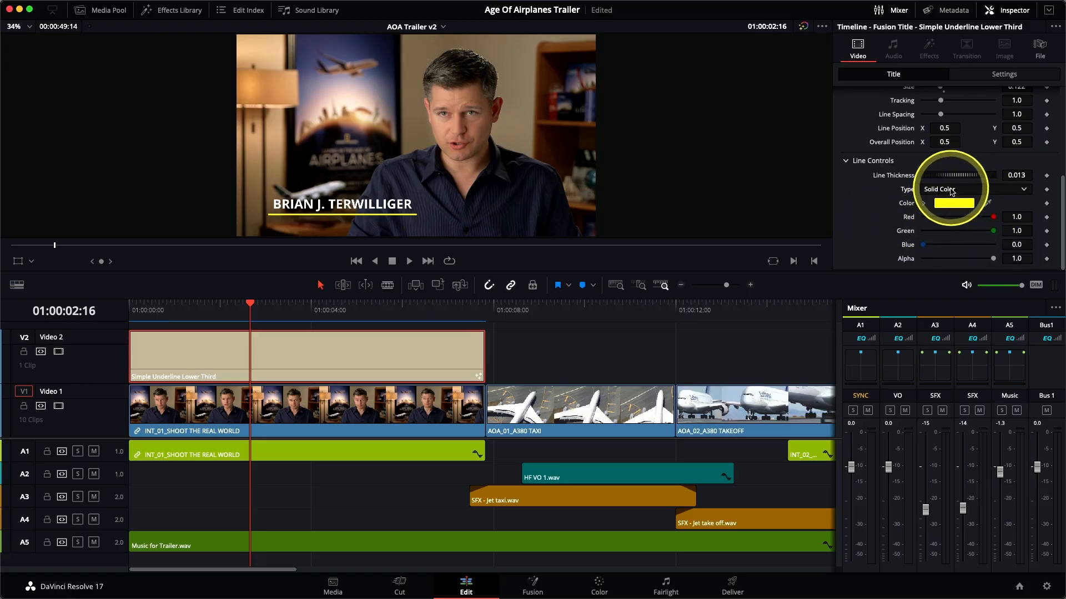
pyautogui.click(952, 191)
pyautogui.click(953, 216)
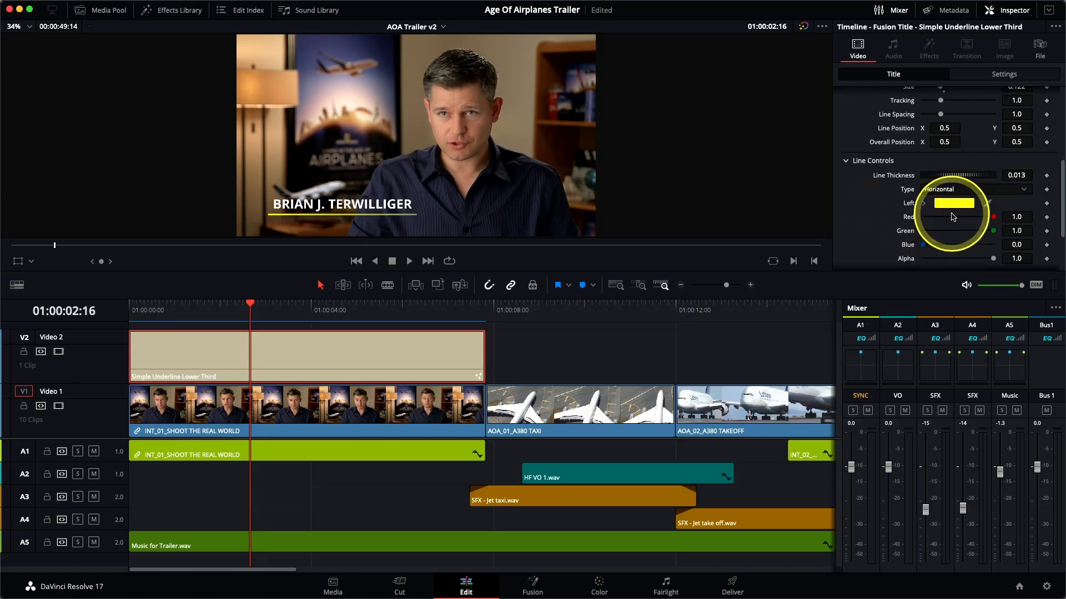
pyautogui.scroll(-3, 877, 210)
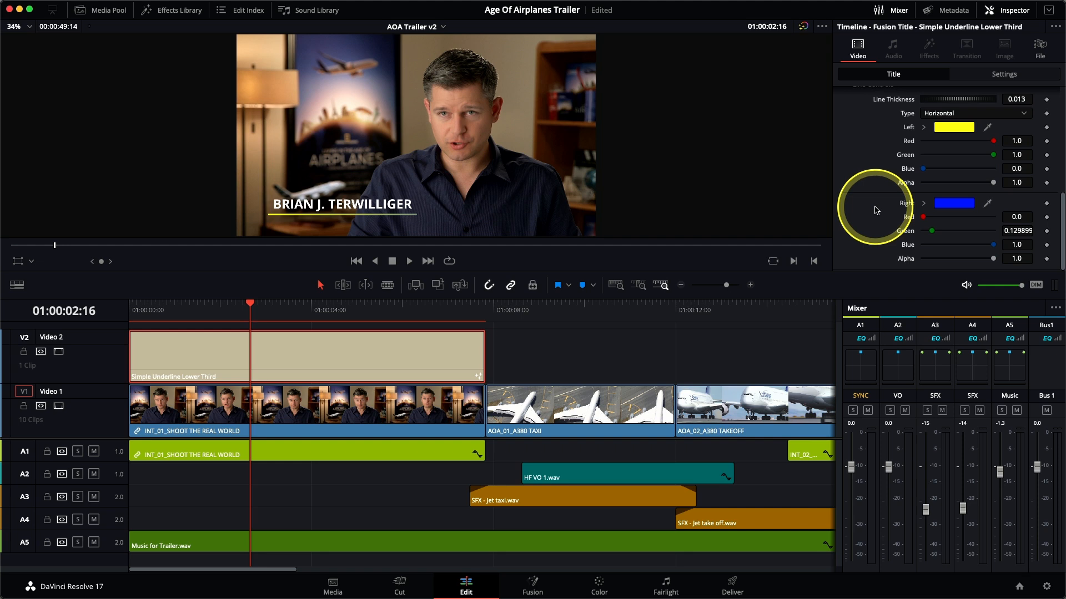
pyautogui.moveTo(923, 217); pyautogui.dragTo(959, 234)
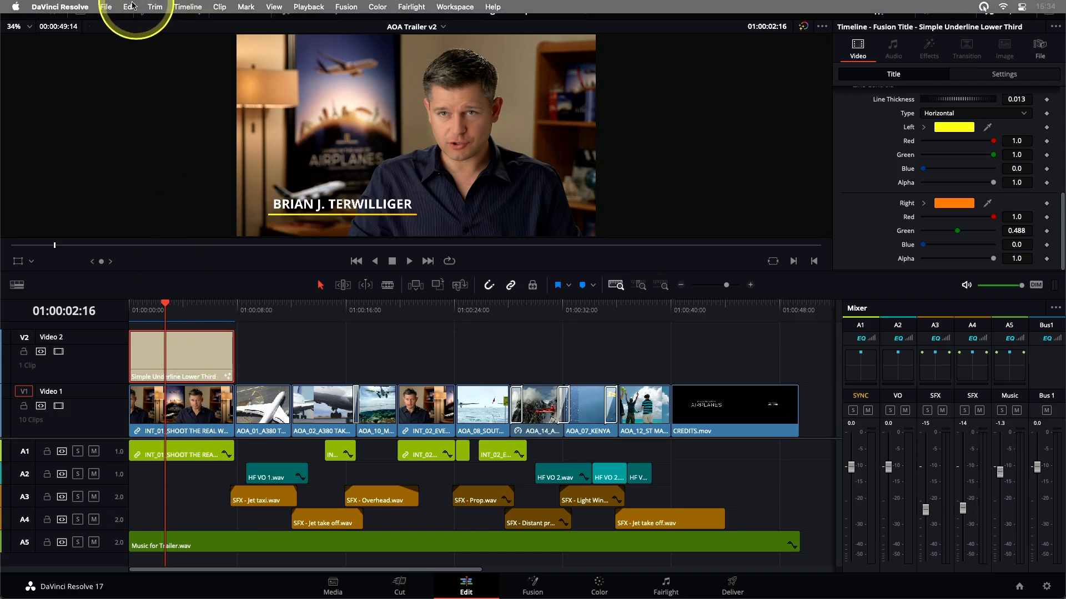
# Copy the finished lower third title and paste it on Video 2 above the AOA_10 seaplane clip, starting at 01:00:17:01.
pyautogui.click(129, 7)
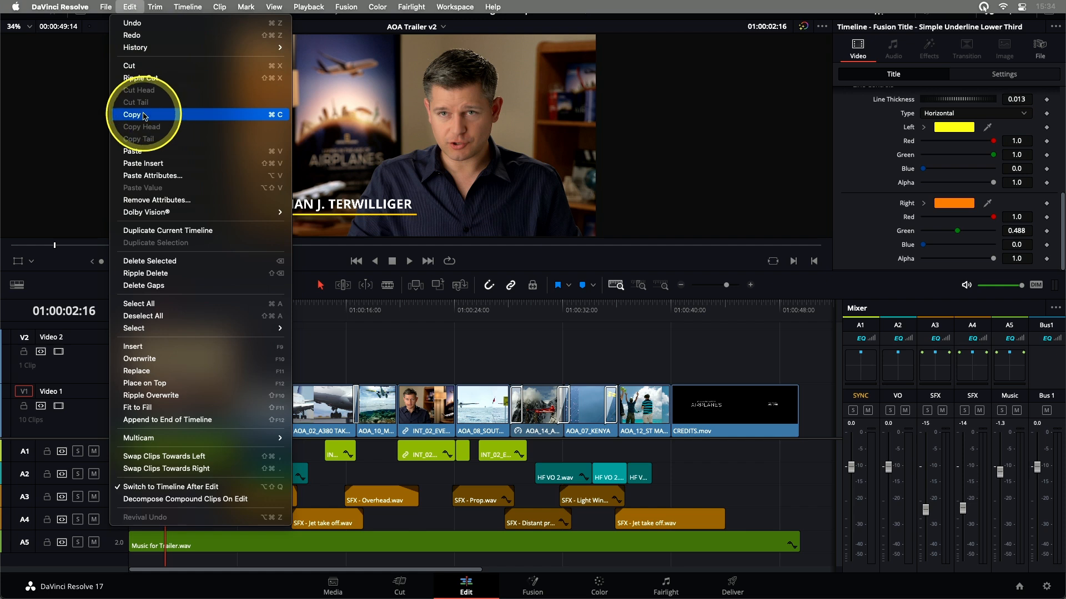
pyautogui.click(273, 115)
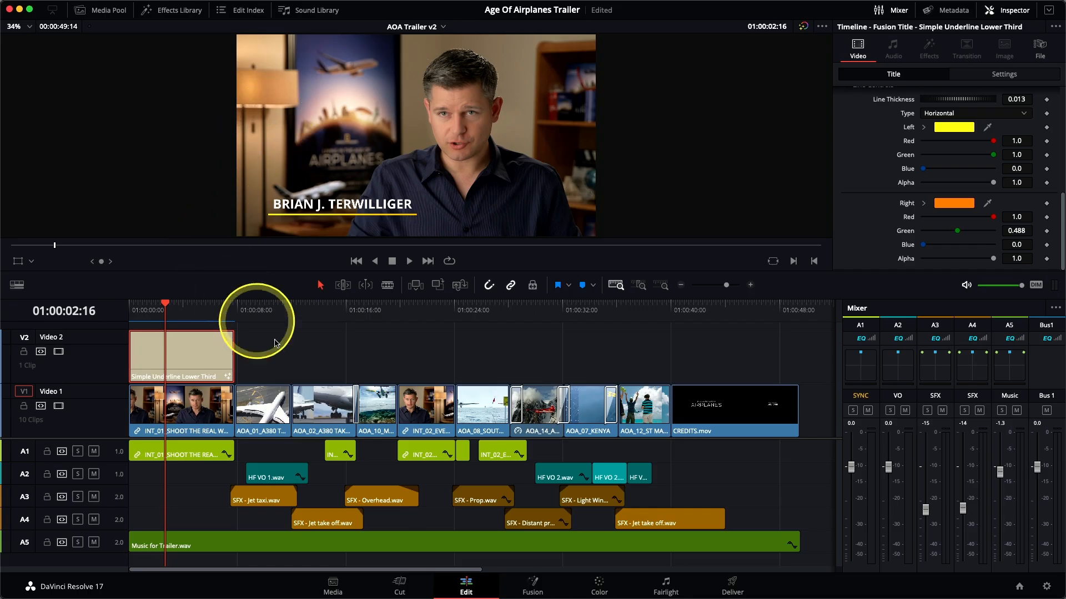
pyautogui.click(353, 312)
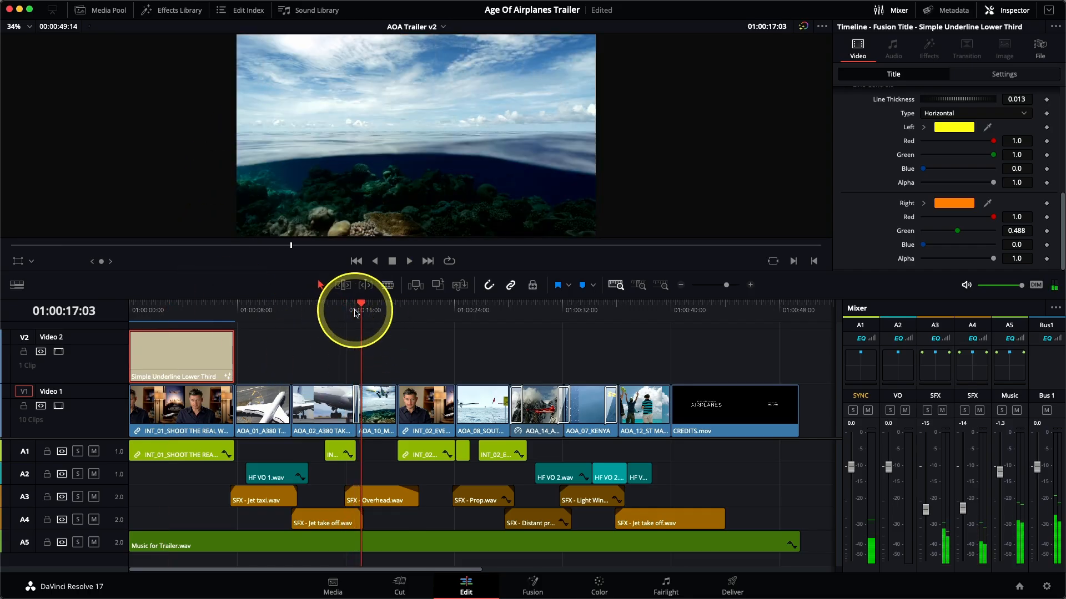
pyautogui.press('Left')
pyautogui.press('Left')
pyautogui.press('Left')
pyautogui.press('Left')
pyautogui.press('Right')
pyautogui.press('Right')
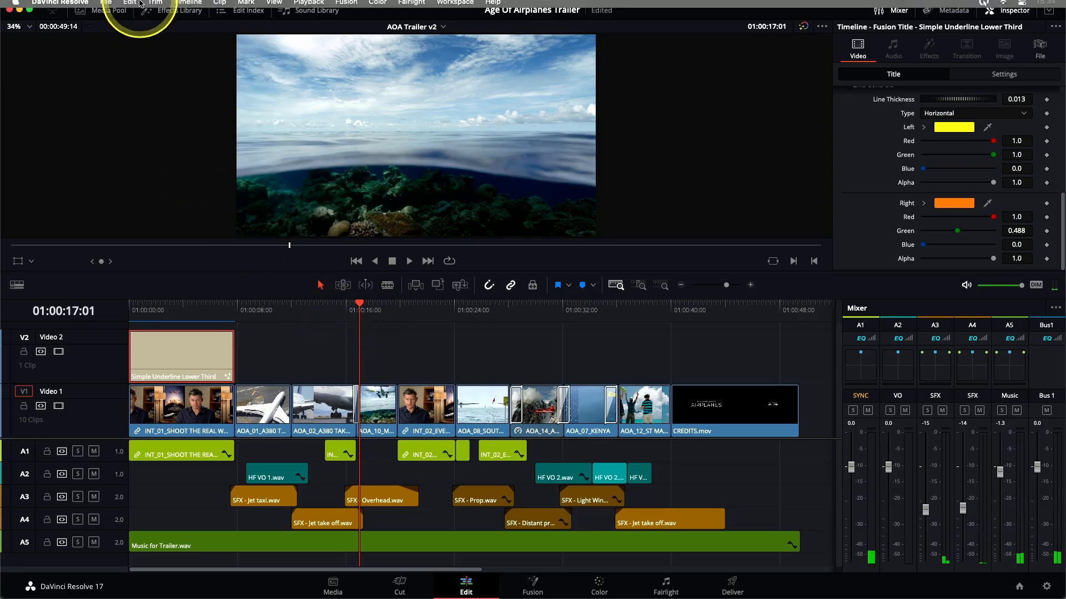
pyautogui.click(130, 6)
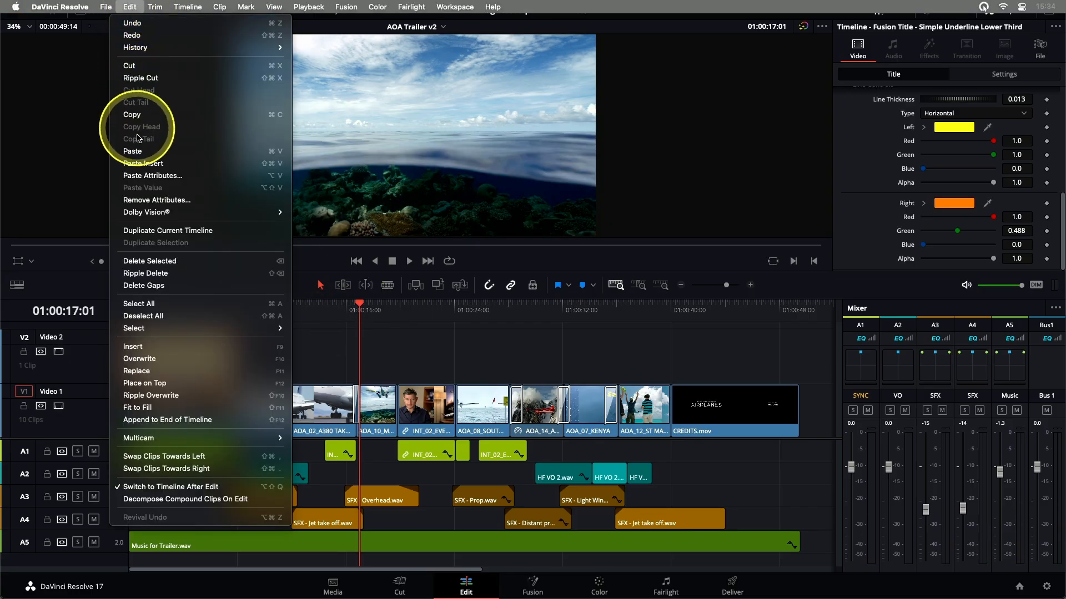
pyautogui.click(280, 154)
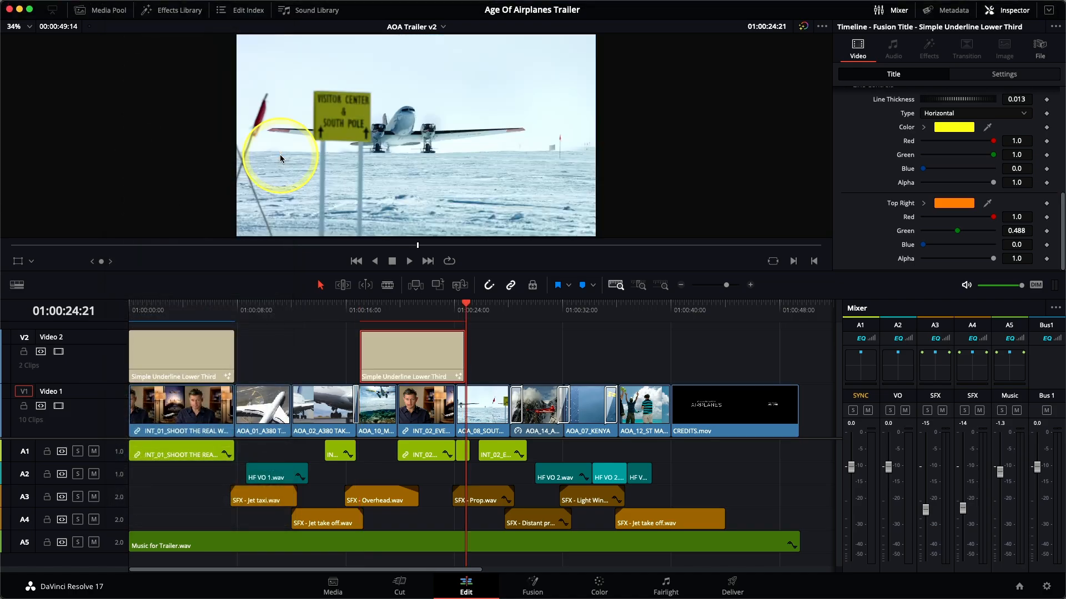
# Trim the pasted title to the end of the AOA_10 clip and replace its text with MALDIVES.
pyautogui.click(466, 367)
pyautogui.moveTo(465, 366); pyautogui.dragTo(398, 364)
pyautogui.click(396, 402)
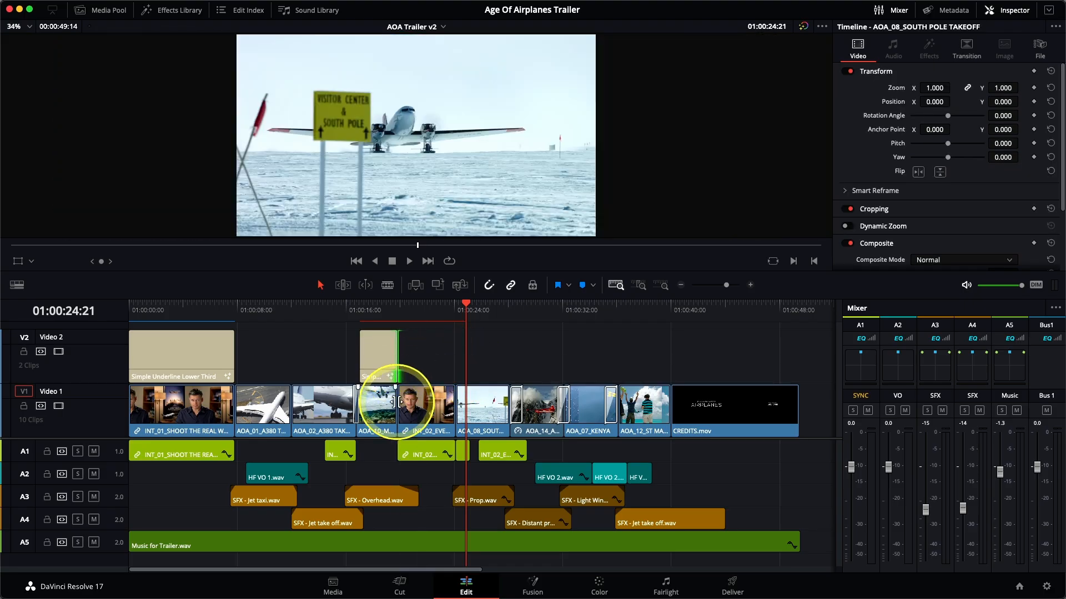
pyautogui.click(378, 309)
pyautogui.click(380, 351)
pyautogui.scroll(10, 880, 178)
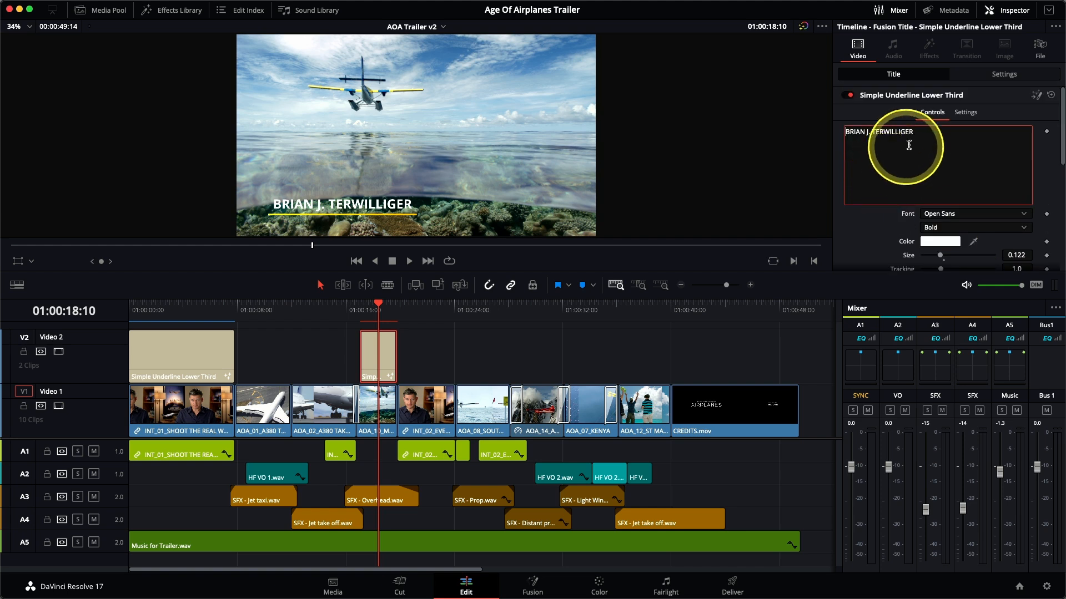
pyautogui.moveTo(917, 132); pyautogui.dragTo(844, 132)
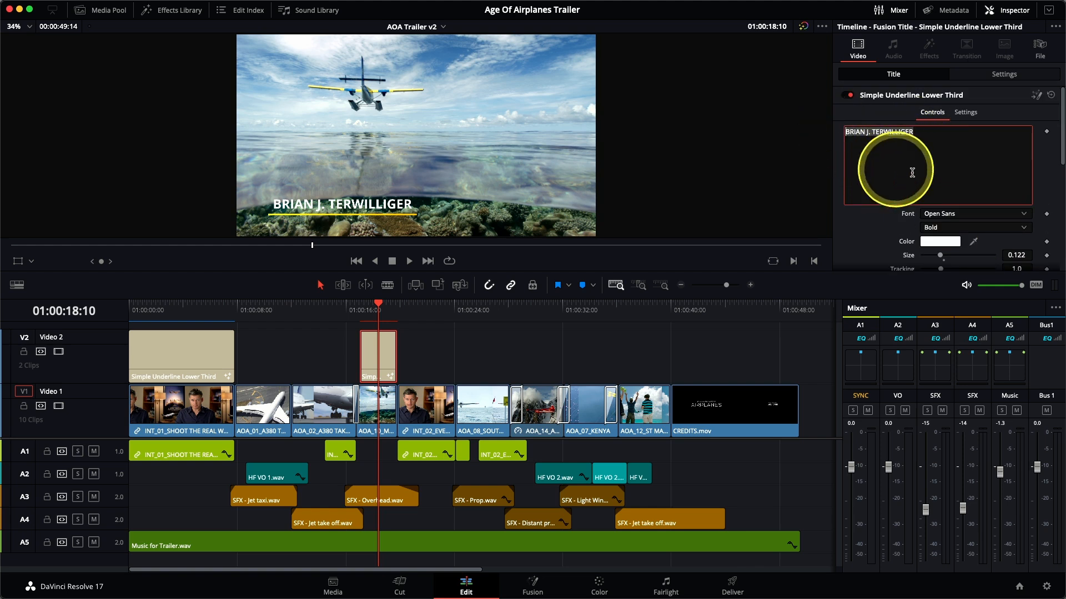
pyautogui.write('MALDIVES')
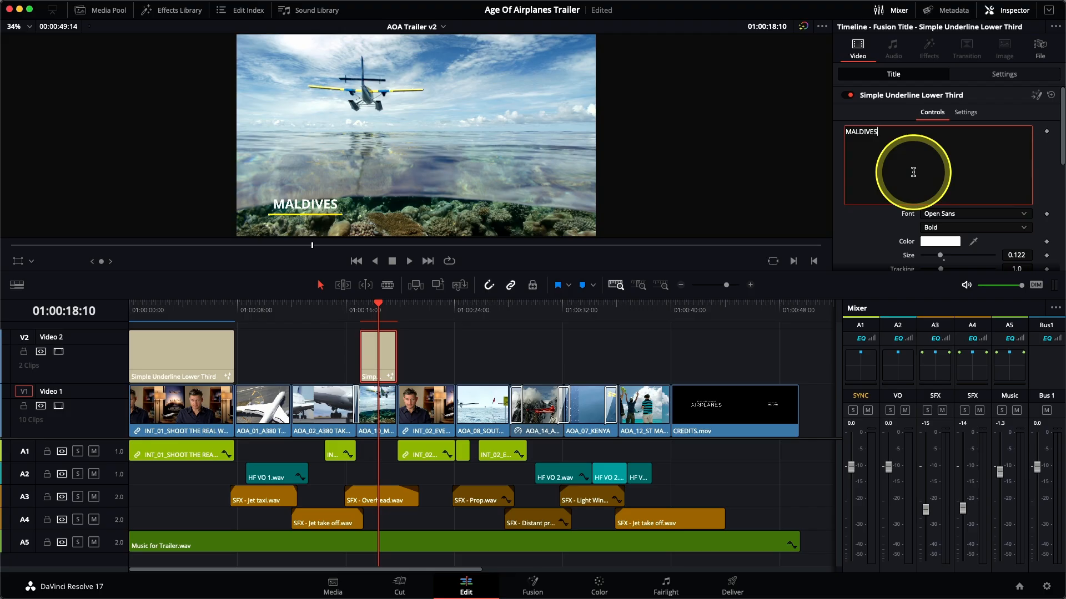
pyautogui.click(473, 358)
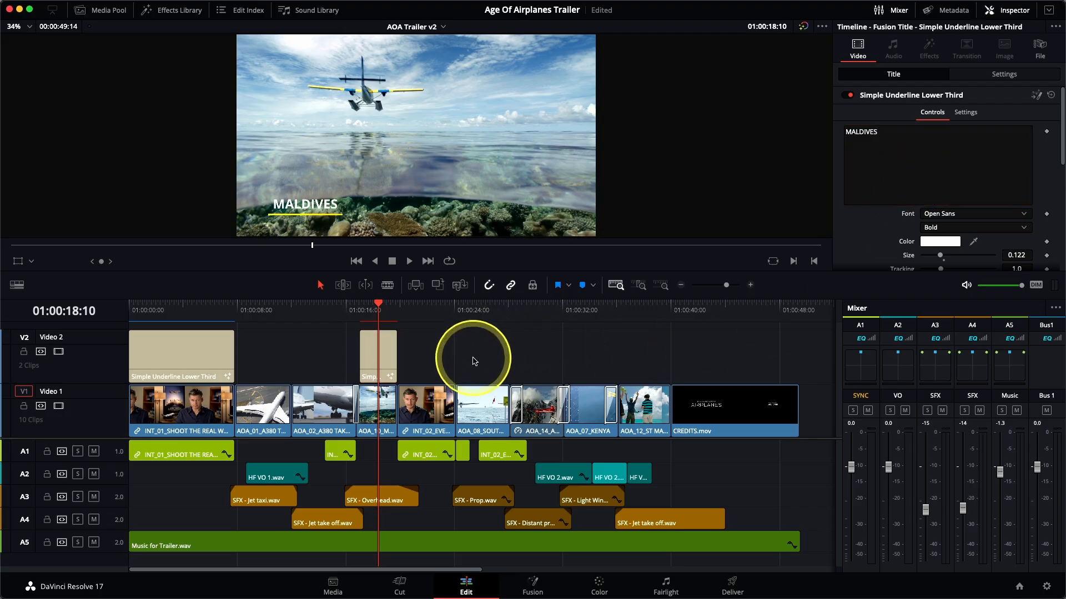
# Paste a copy of the location title spanning the AOA_08_SOUTH POLE TAKEOFF clip from 01:00:24:03 and change its text to SOUTH POLE.
pyautogui.moveTo(452, 309)
pyautogui.mouseDown()
pyautogui.moveTo(437, 305)
pyautogui.moveTo(466, 309)
pyautogui.moveTo(460, 316)
pyautogui.mouseUp()
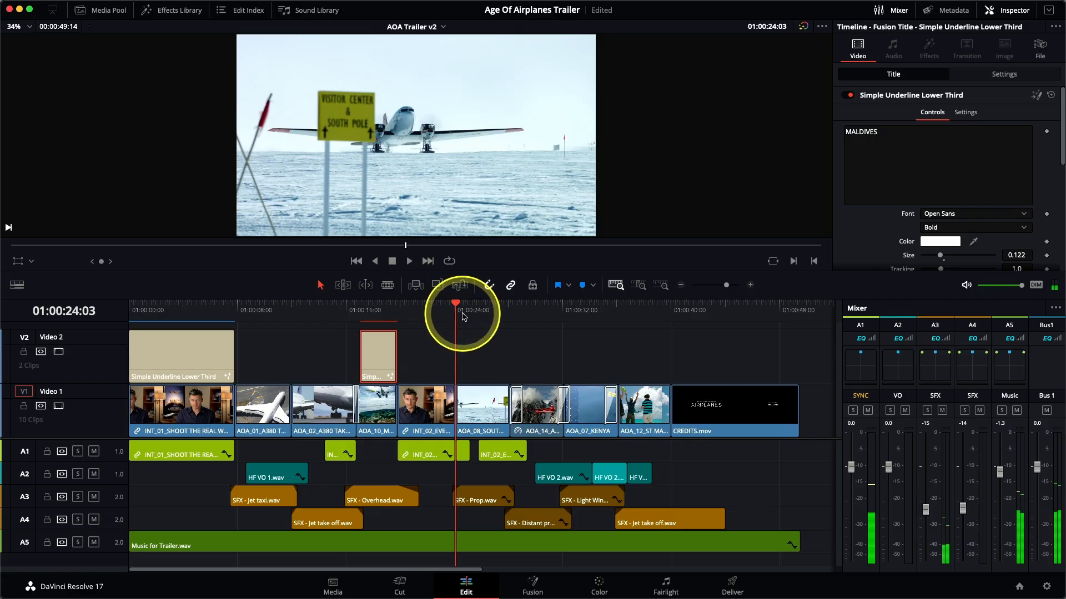
pyautogui.hotkey('ctrl', 'v')
pyautogui.moveTo(492, 356); pyautogui.dragTo(510, 356)
pyautogui.click(478, 315)
pyautogui.click(479, 342)
pyautogui.moveTo(954, 150); pyautogui.dragTo(838, 133)
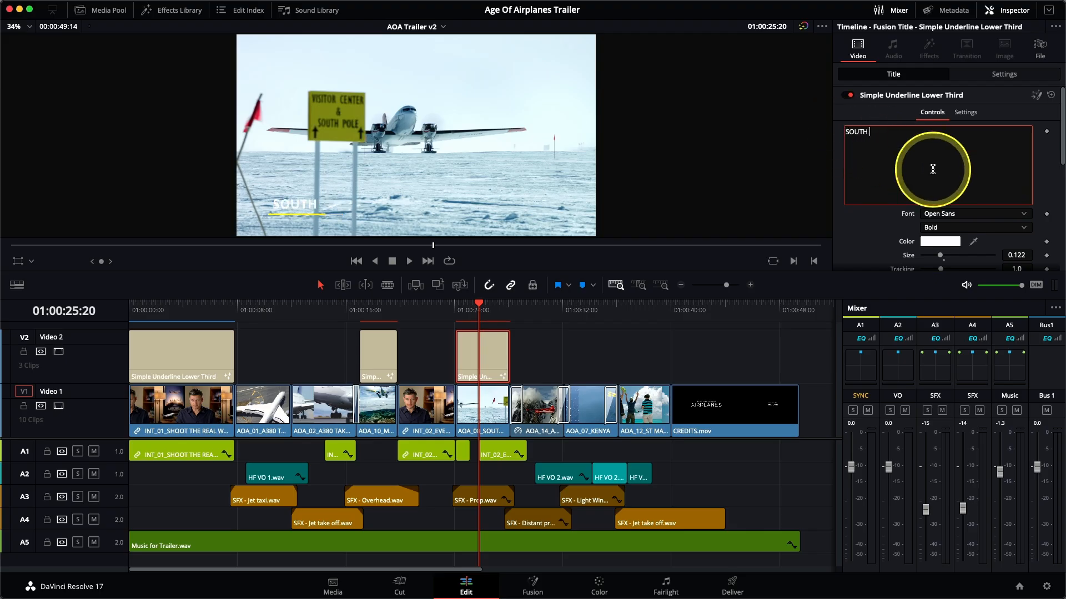
# Paste a title copy above the AOA_14 clip from 01:00:28:12 up to the next transition and change its text to ALASKA.
pyautogui.moveTo(529, 305); pyautogui.dragTo(516, 311)
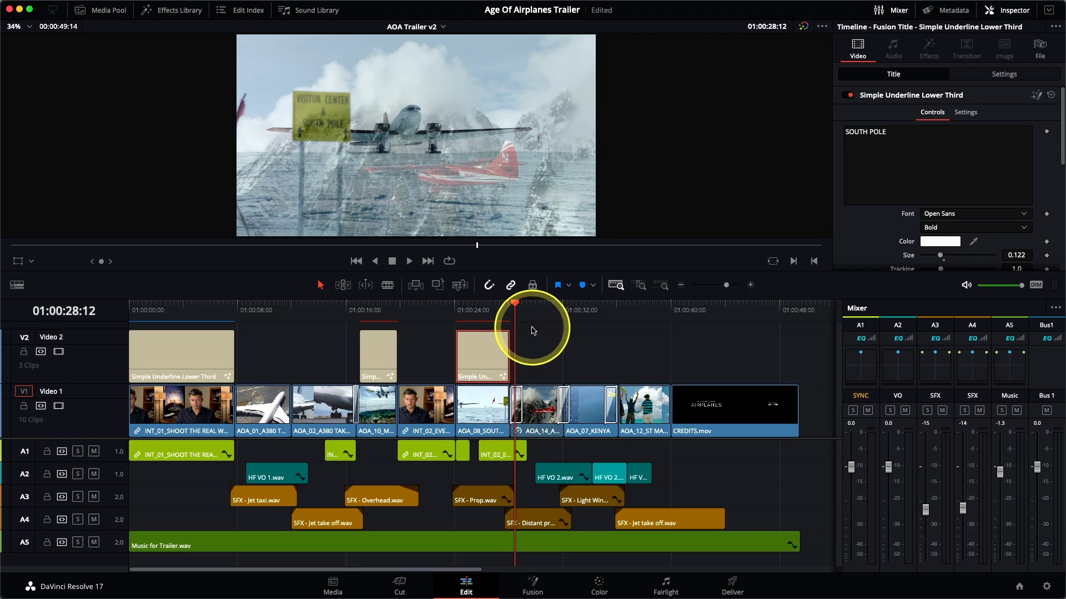
pyautogui.press('super+v')
pyautogui.moveTo(552, 369); pyautogui.dragTo(555, 368)
pyautogui.click(535, 307)
pyautogui.click(537, 355)
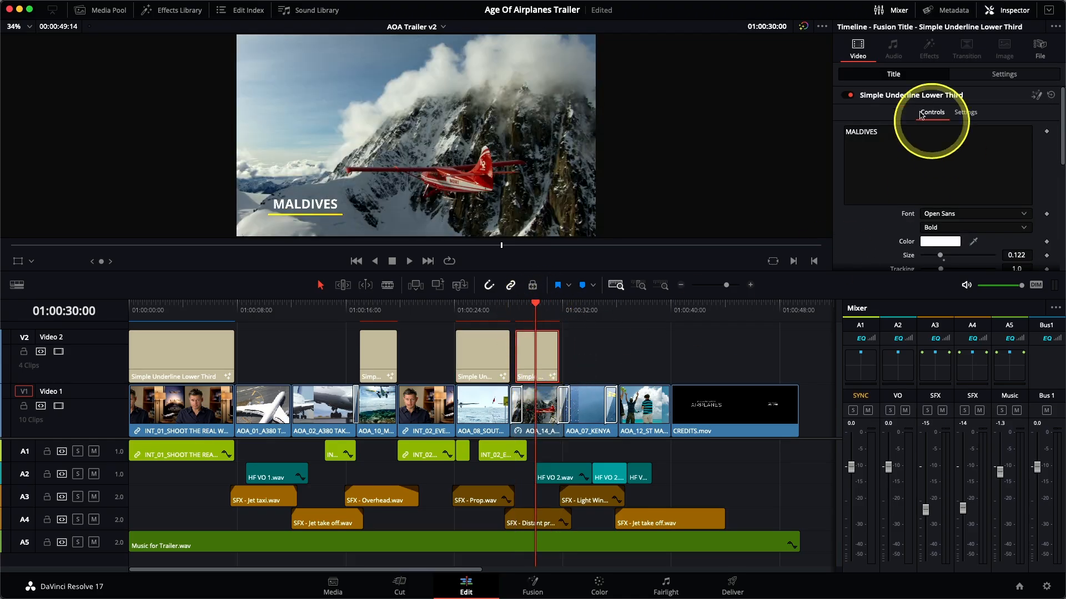
pyautogui.click(889, 132)
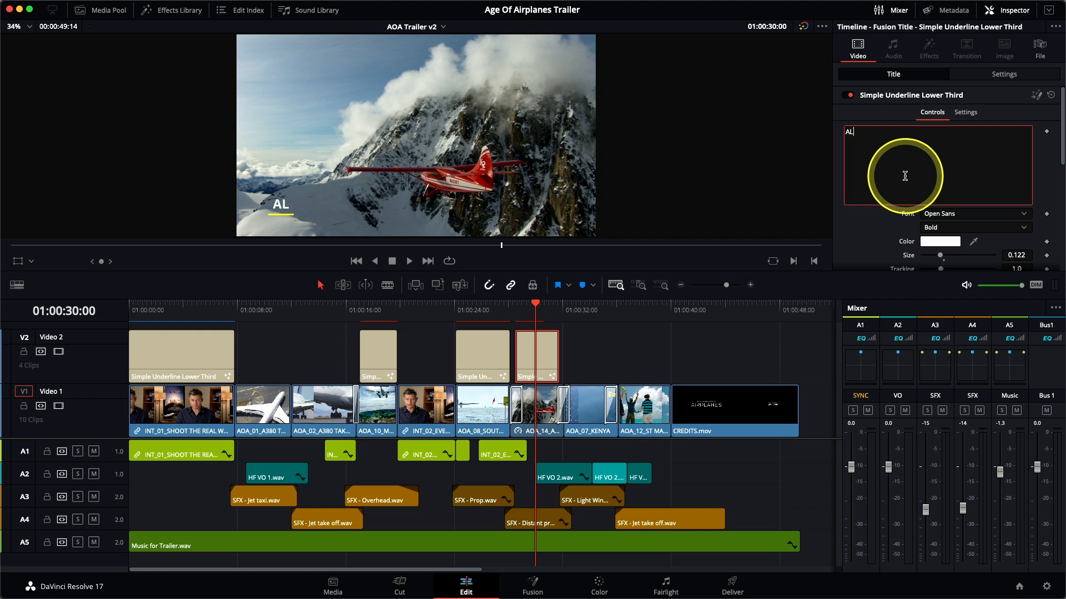
# Paste a title copy from 01:00:32:03 to near the end of the AOA_07_KENYA clip and change its text to KENYA.
pyautogui.click(565, 308)
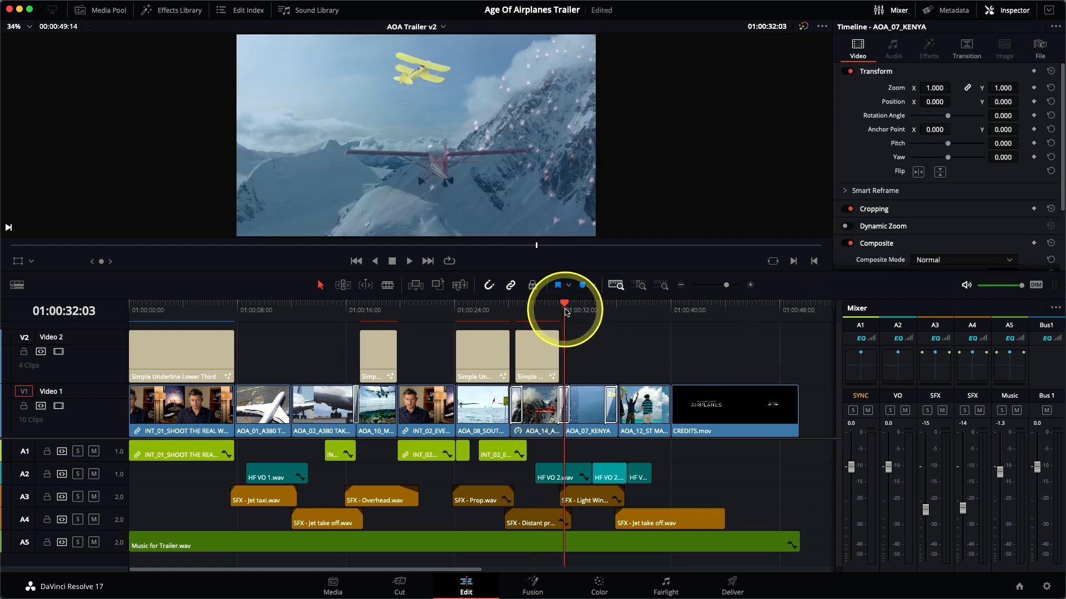
pyautogui.press('super+v')
pyautogui.click(573, 312)
pyautogui.click(891, 130)
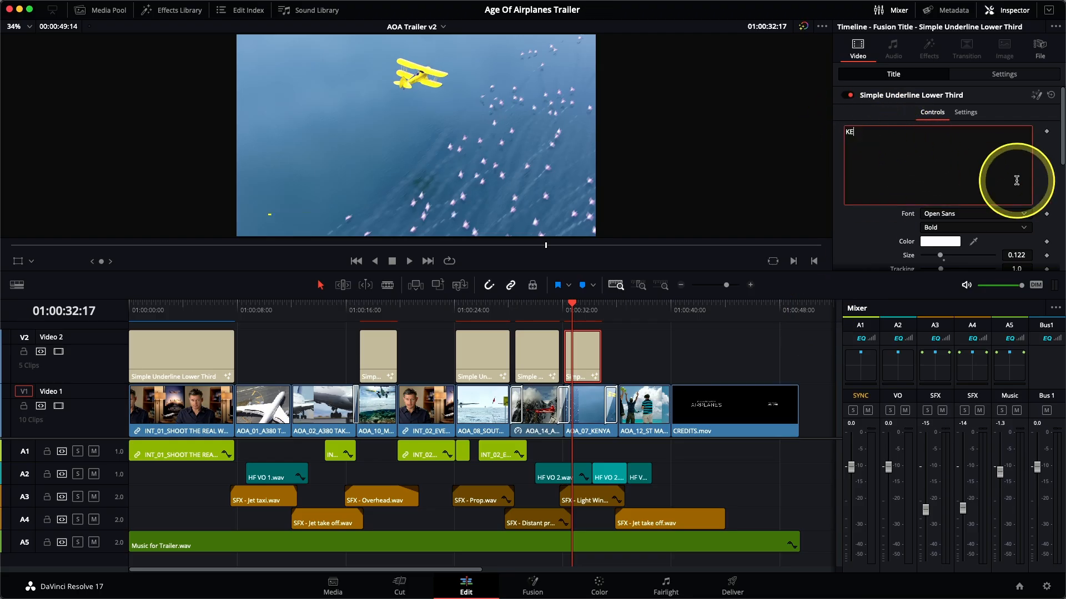
pyautogui.click(662, 355)
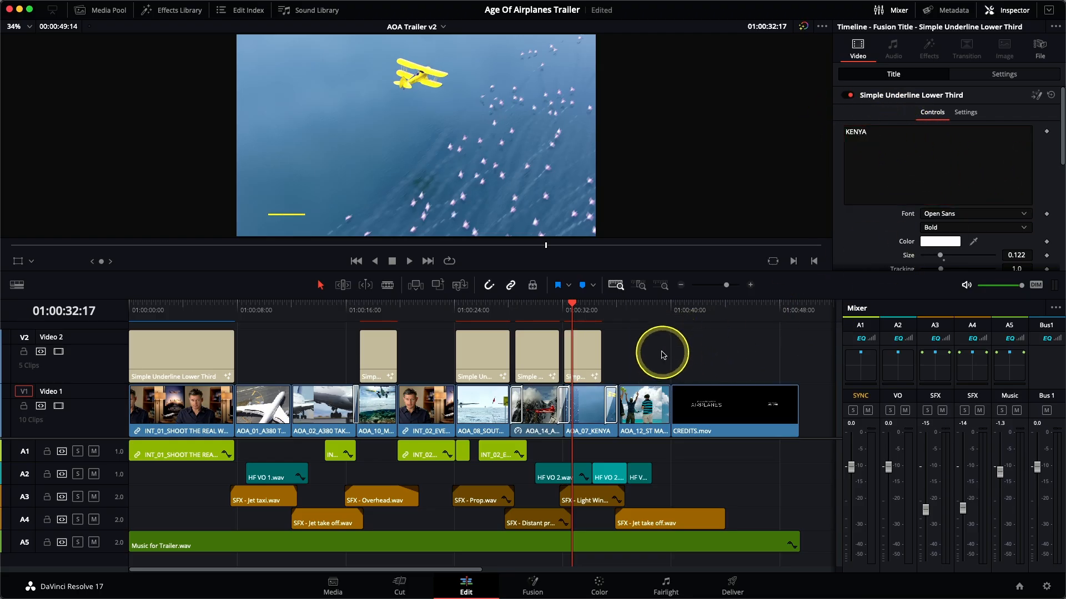
pyautogui.moveTo(601, 368); pyautogui.dragTo(614, 364)
# Play back the location titles, shorten the end of the KENYA title by about 8 frames, and replay its ending.
pyautogui.click(454, 317)
pyautogui.press('space')
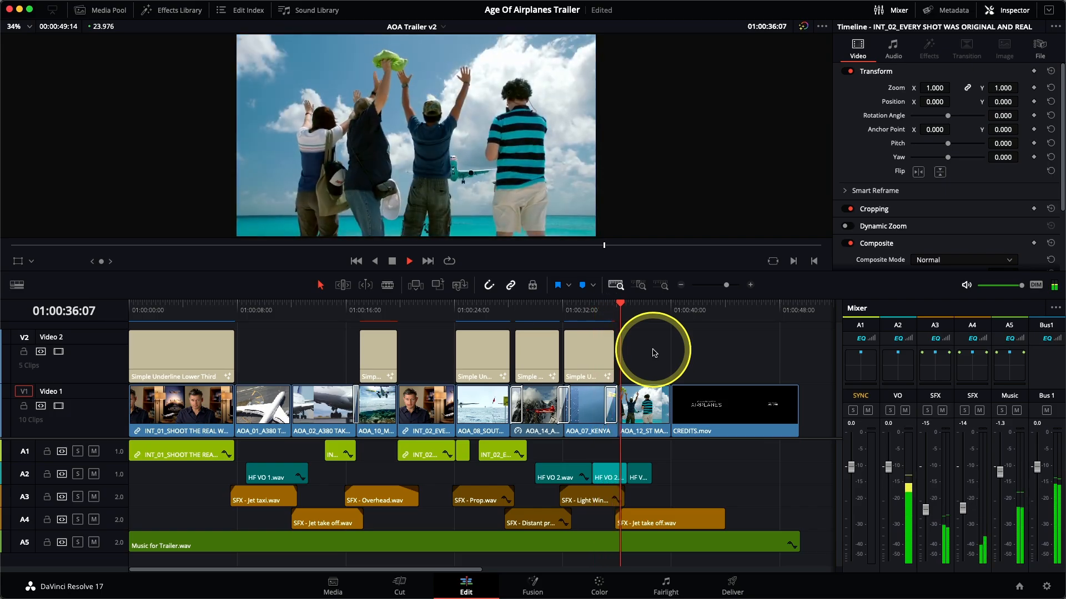
pyautogui.moveTo(614, 356); pyautogui.dragTo(607, 355)
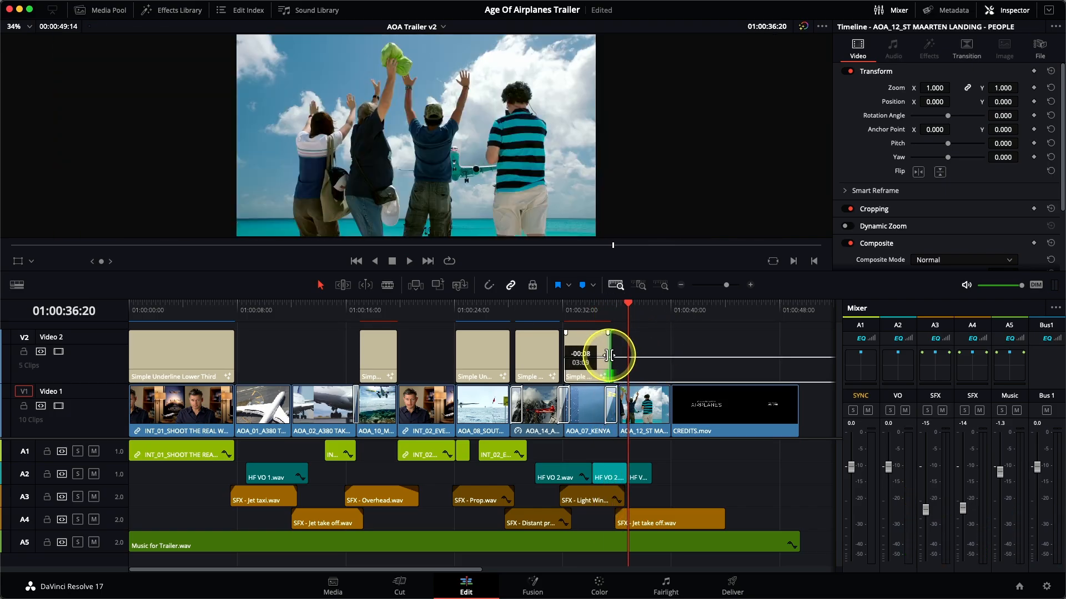
pyautogui.click(592, 317)
pyautogui.press('space')
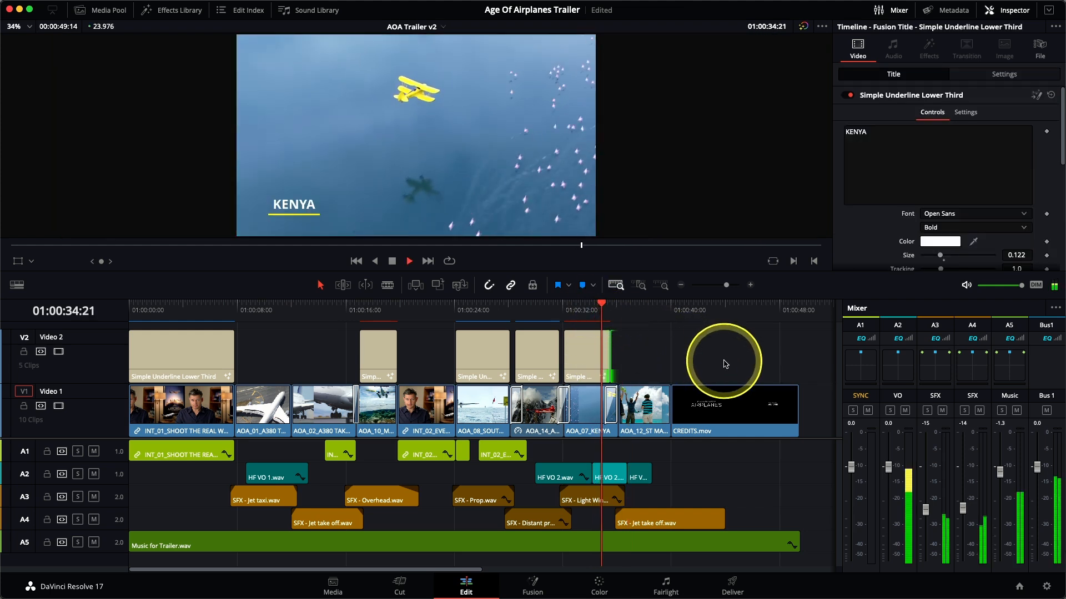